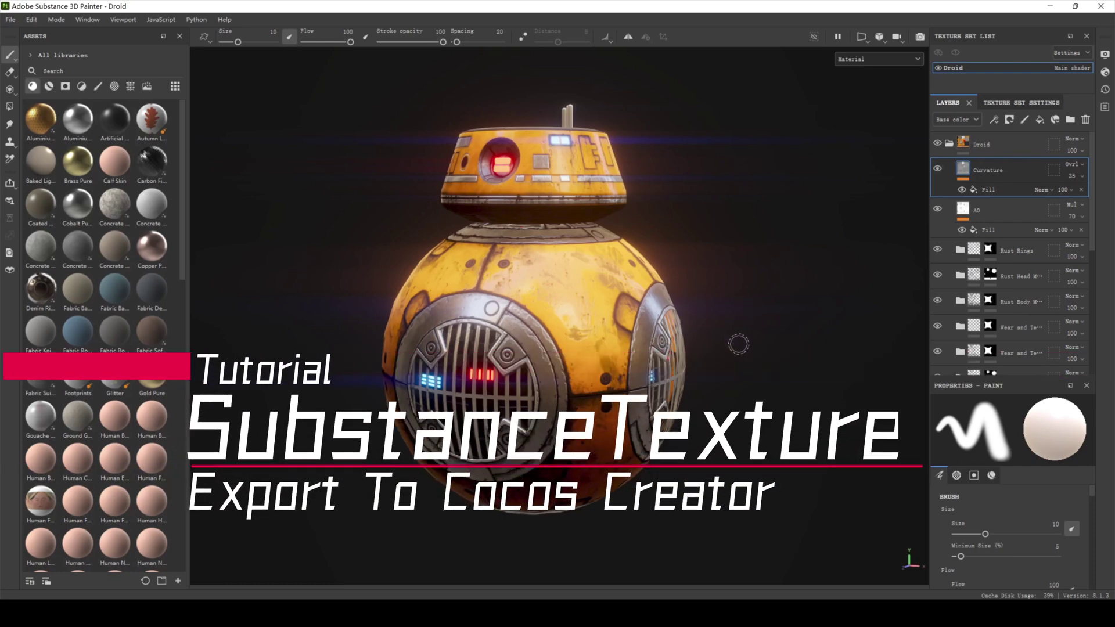
- Frame the whole droid facing its front grille, then scroll down the Substance 3D Painter page
mouse_move(722, 332)
left_mouse_down("alt")
mouse_move(856, 321)
mouse_move(819, 333)
mouse_move(714, 326)
left_mouse_up("alt")
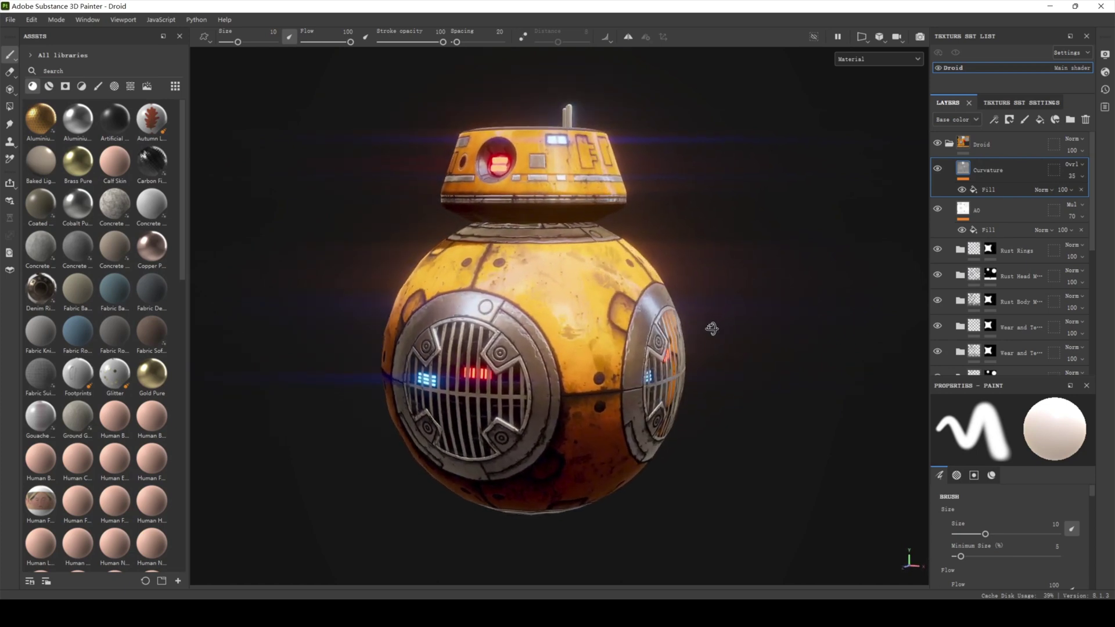
scroll(706, 278, "up", 6)
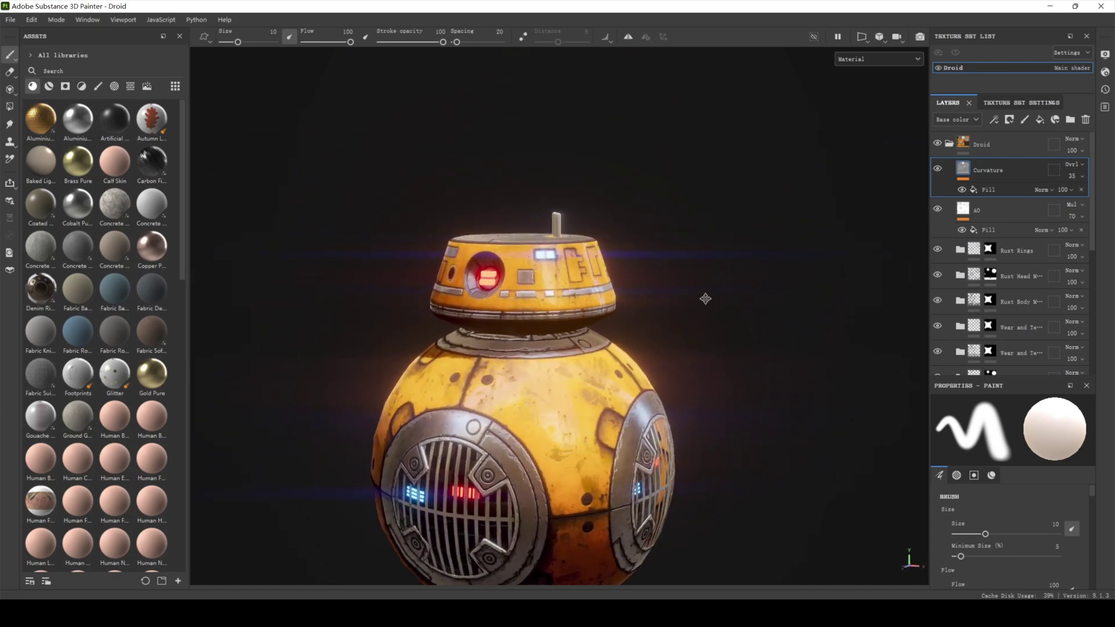
middle_click_drag(773, 234, 787, 298, "alt")
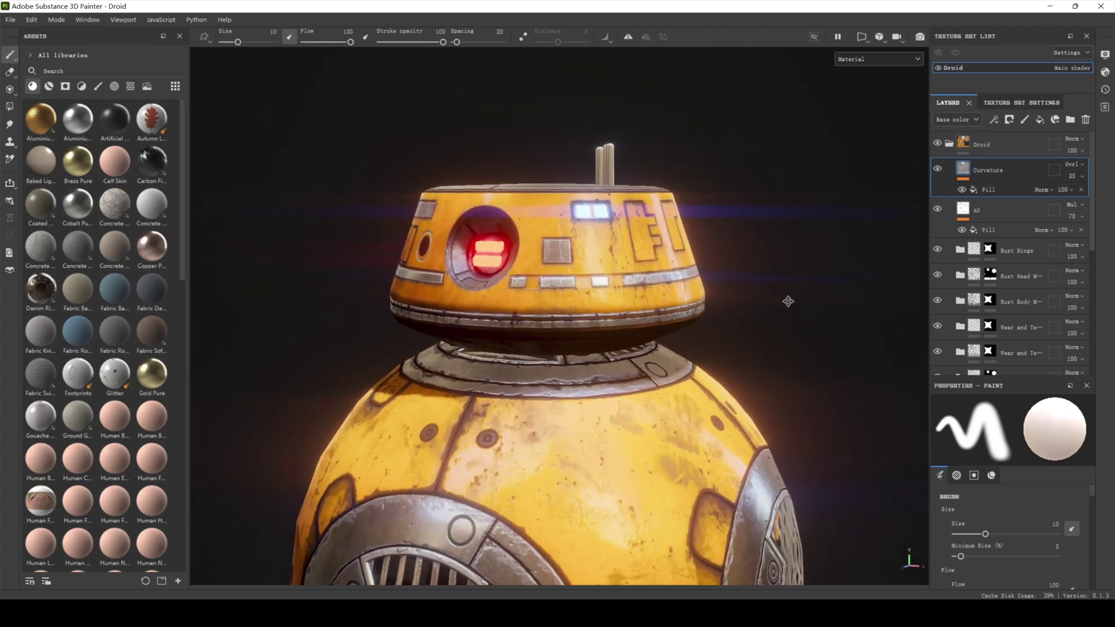
scroll(784, 309, "up", 2)
mouse_move(791, 298)
left_mouse_down("alt")
mouse_move(731, 300)
mouse_move(823, 303)
left_mouse_up("alt")
scroll(781, 384, "down", 5)
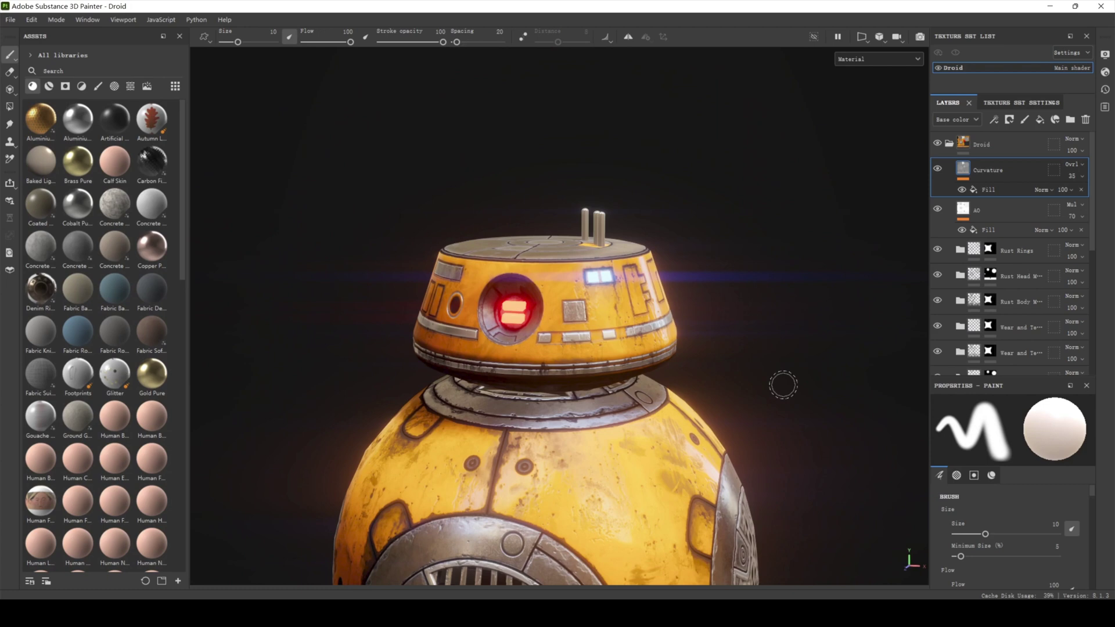
middle_click_drag(772, 289, 754, 316, "alt")
mouse_move(755, 316)
left_mouse_down("alt")
mouse_move(724, 316)
mouse_move(877, 315)
mouse_move(770, 316)
left_mouse_up("alt")
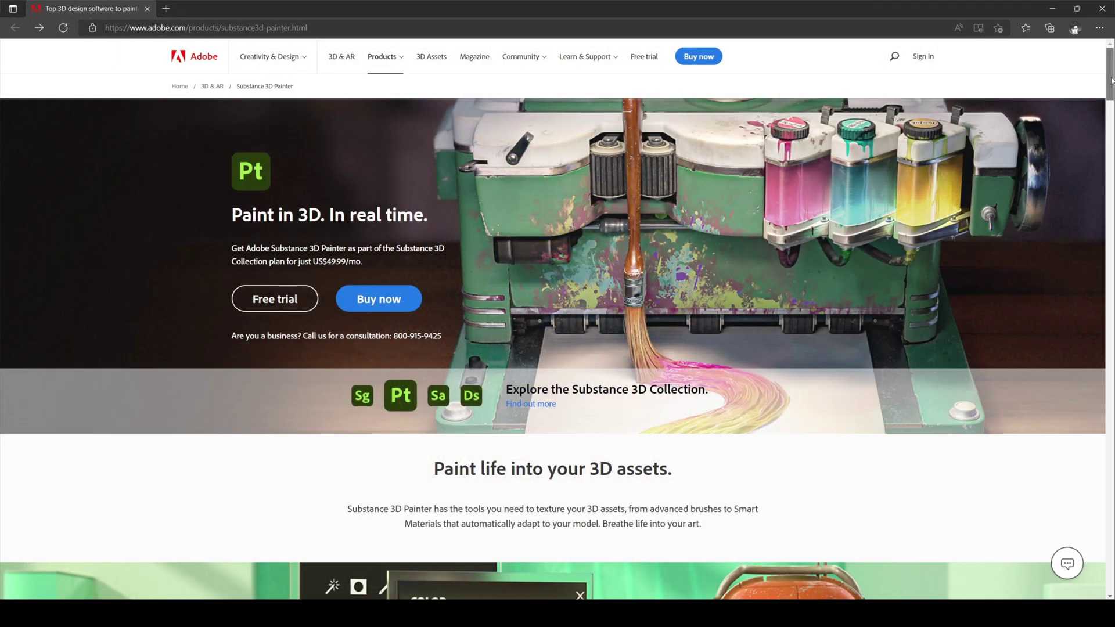
left_click_drag(1111, 80, 1060, 291)
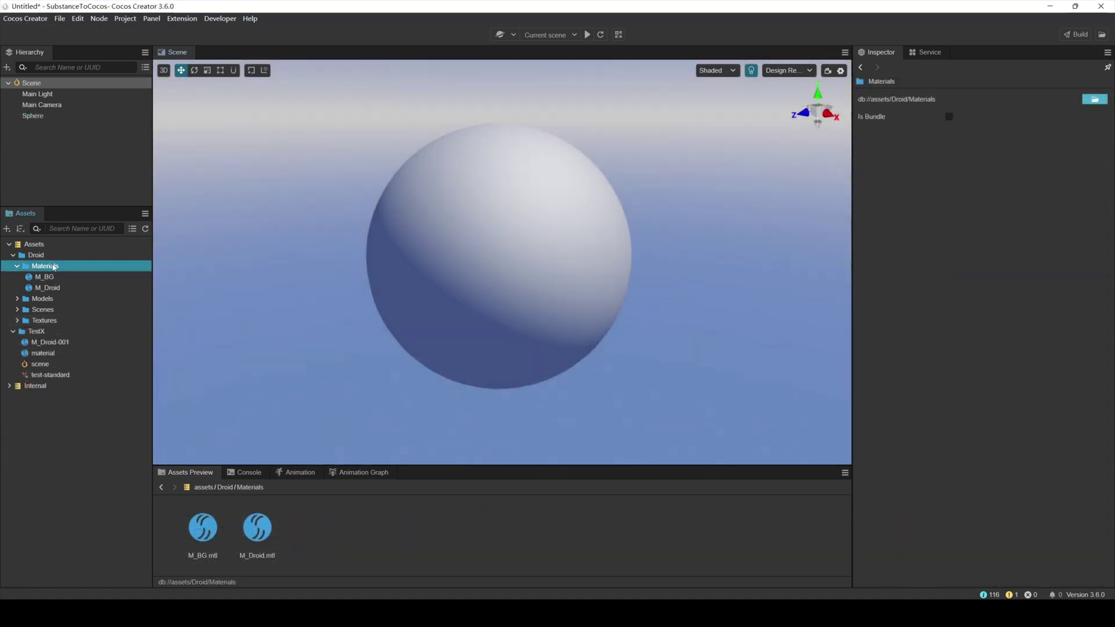
- Create a Material asset in the Materials folder, keeping the default name 'material'
right_click(60, 270)
mouse_move(75, 273)
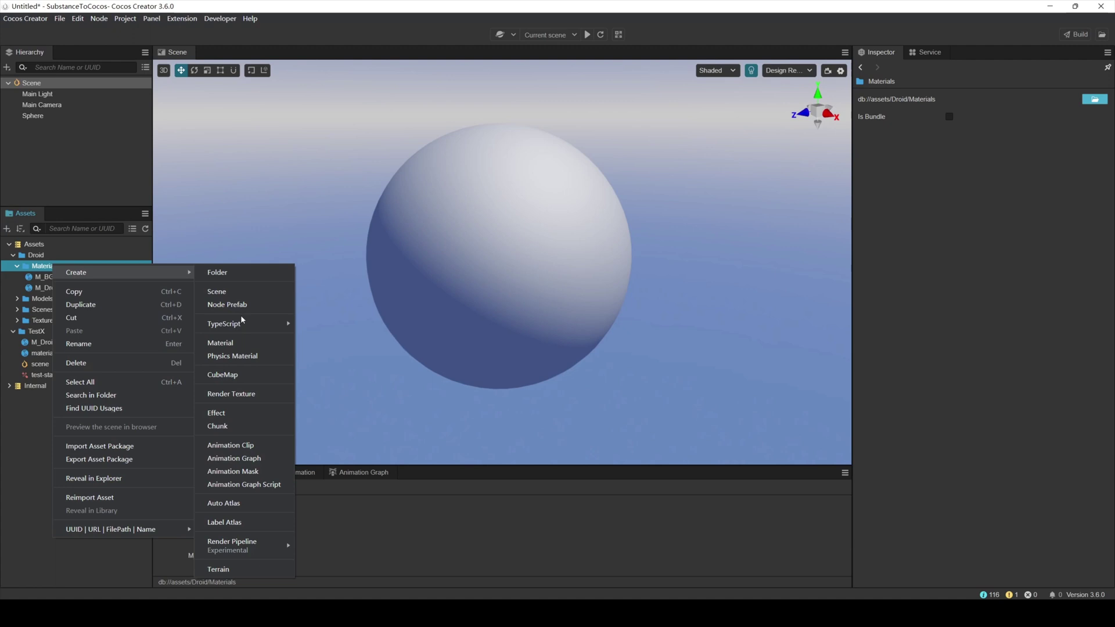
left_click(243, 344)
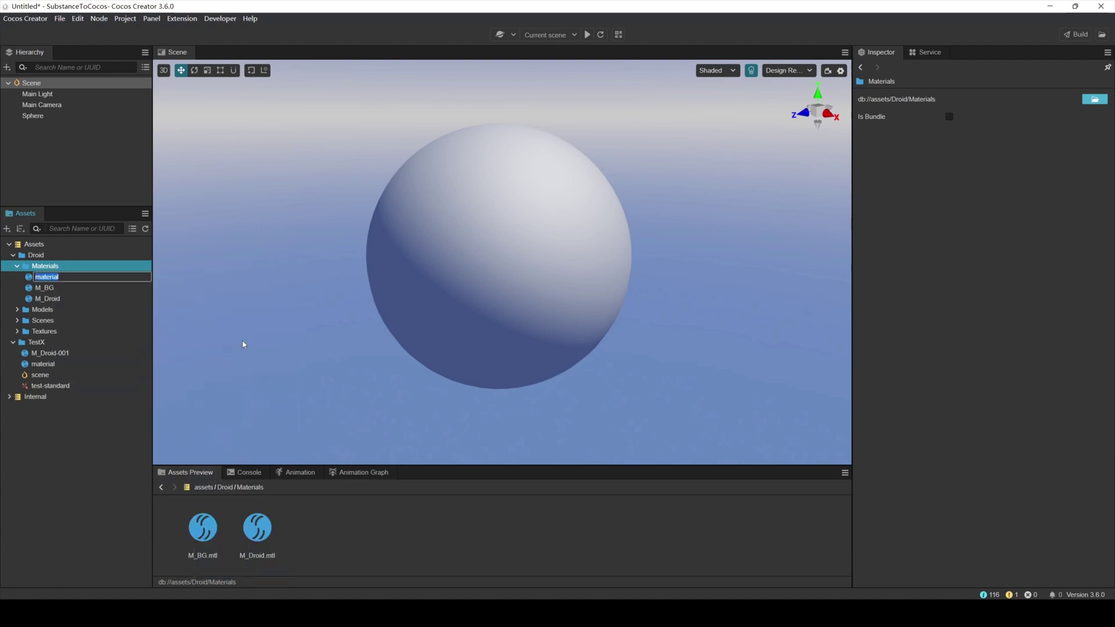
key("Return")
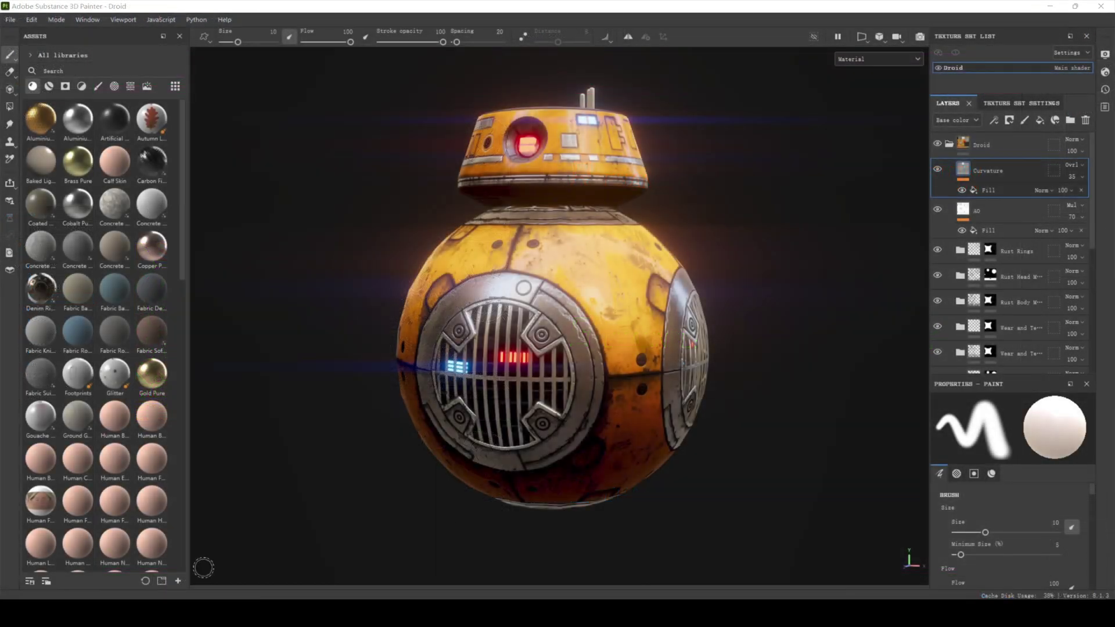
- Open the Export Textures dialog on its Output Templates tab
mouse_move(757, 316)
left_mouse_down("alt")
mouse_move(744, 321)
mouse_move(734, 309)
mouse_move(799, 324)
mouse_move(814, 313)
mouse_move(804, 316)
left_mouse_up("alt")
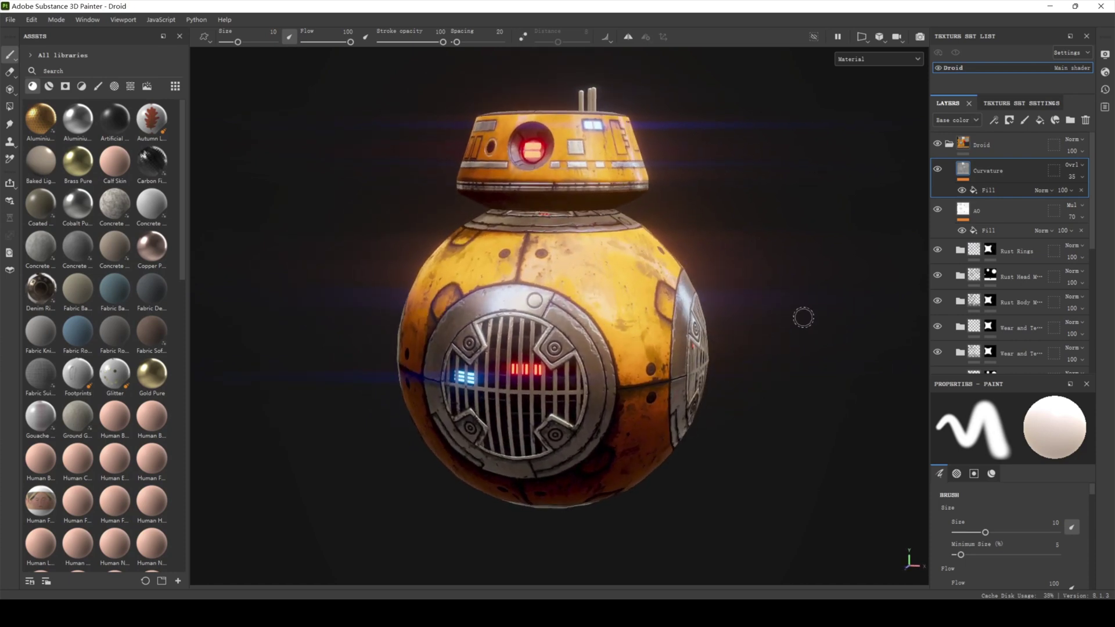
left_click(13, 22)
left_click(65, 224)
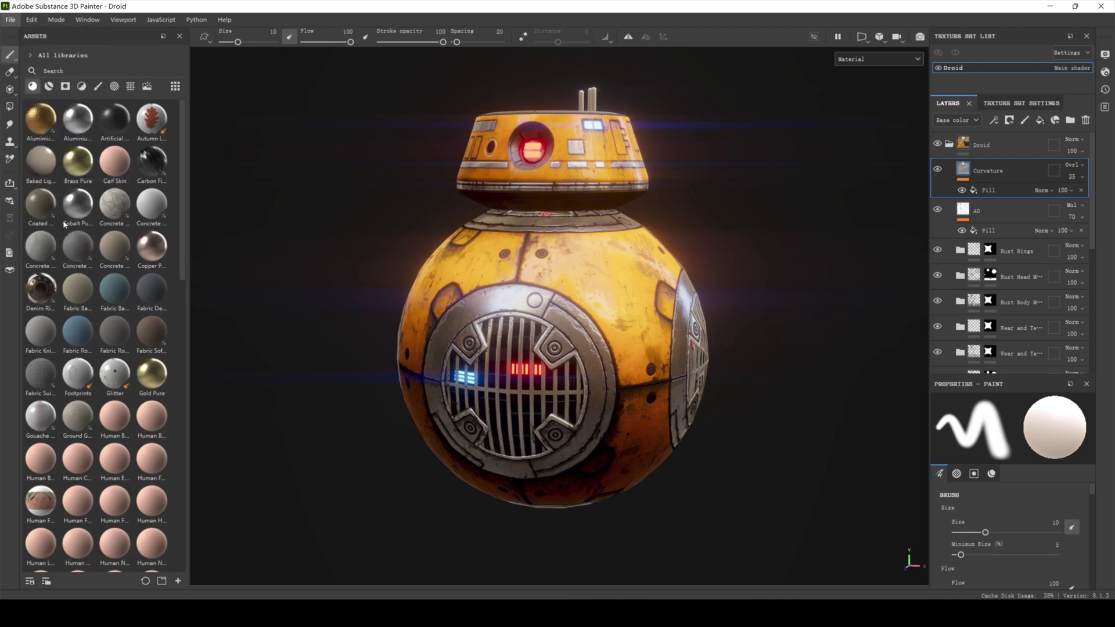
left_click(344, 123)
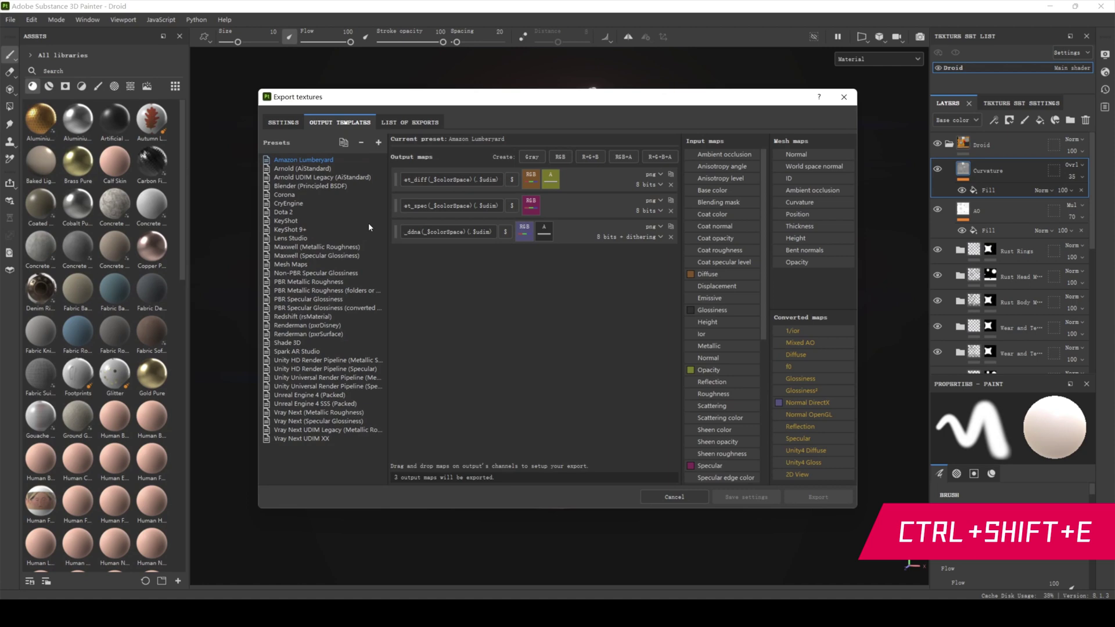
- Preview maps of PBR Metallic Roughness, Renderman, Unity HDRP, Unreal Engine 4 SSS and Corona presets
left_click(358, 283)
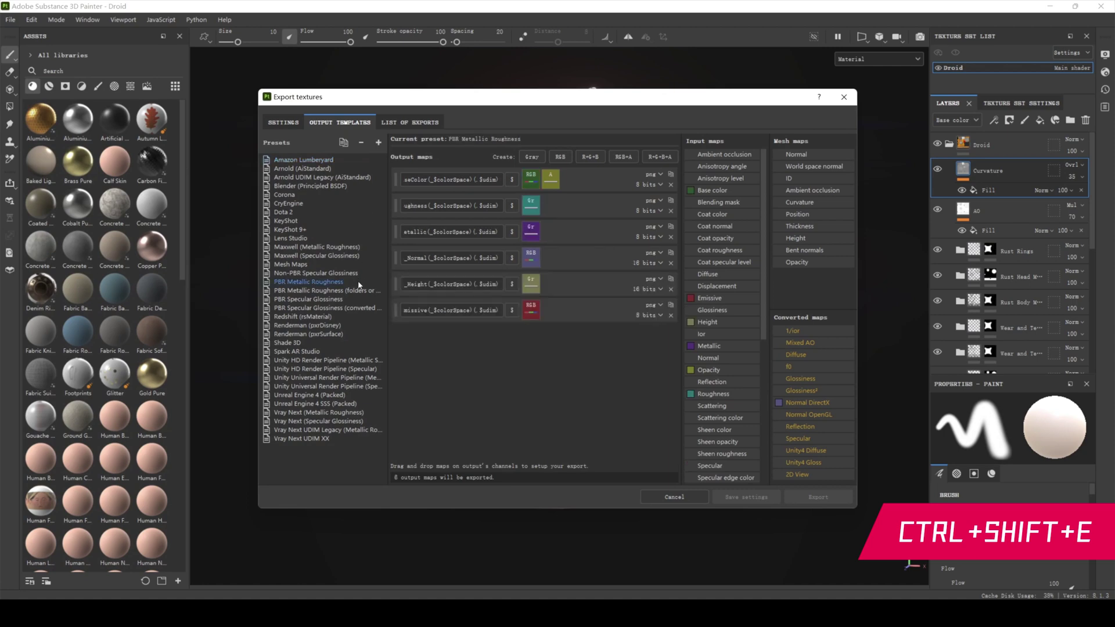
left_click(350, 326)
left_click(350, 361)
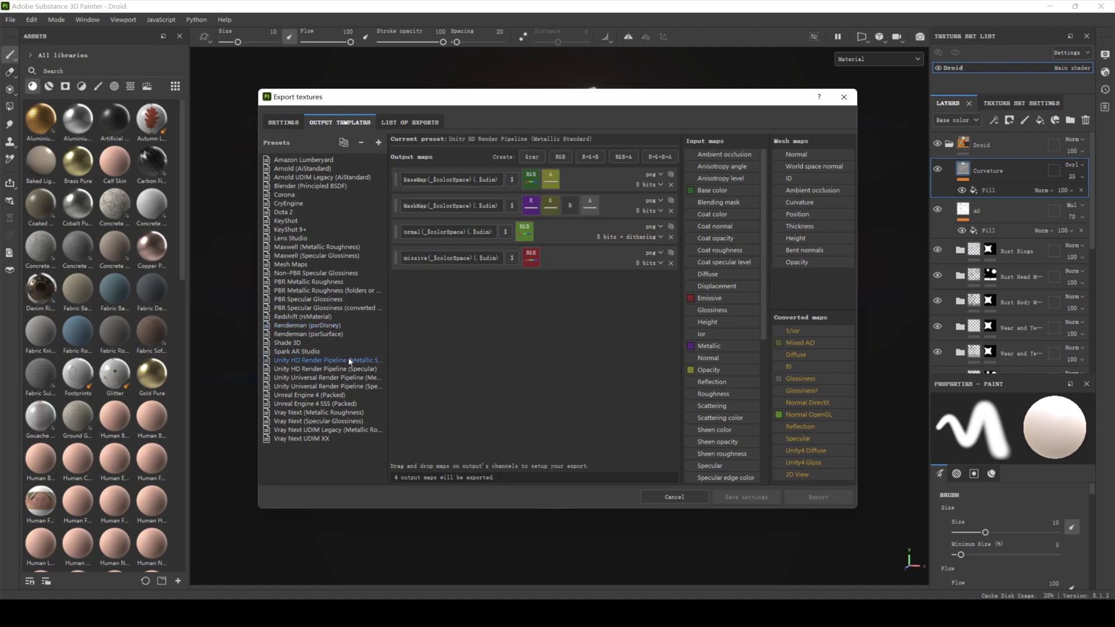
left_click(352, 403)
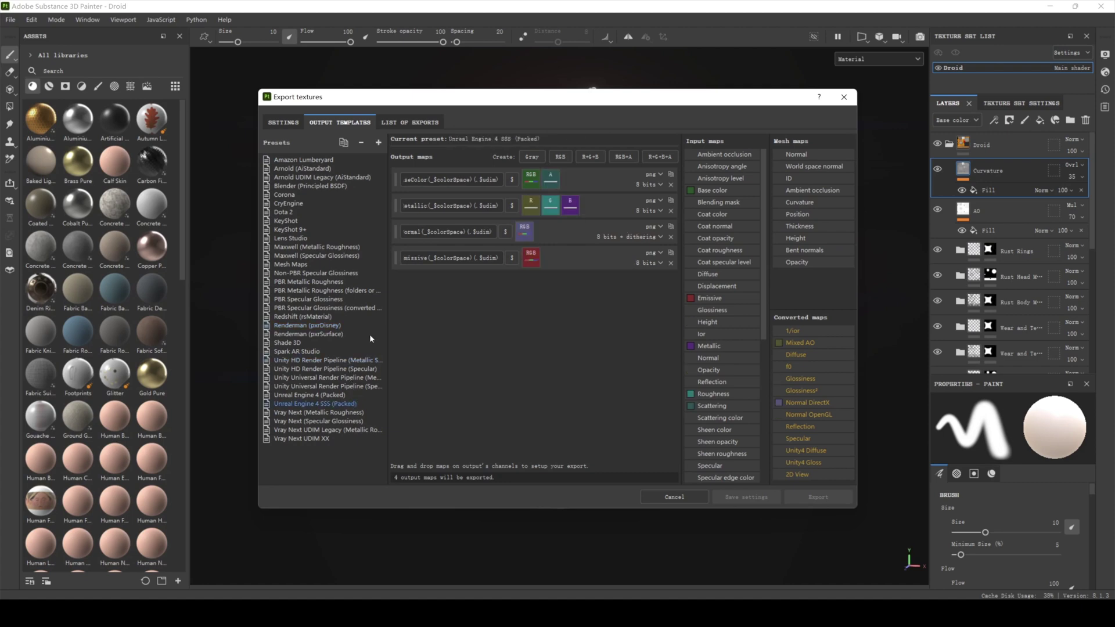
left_click(340, 195)
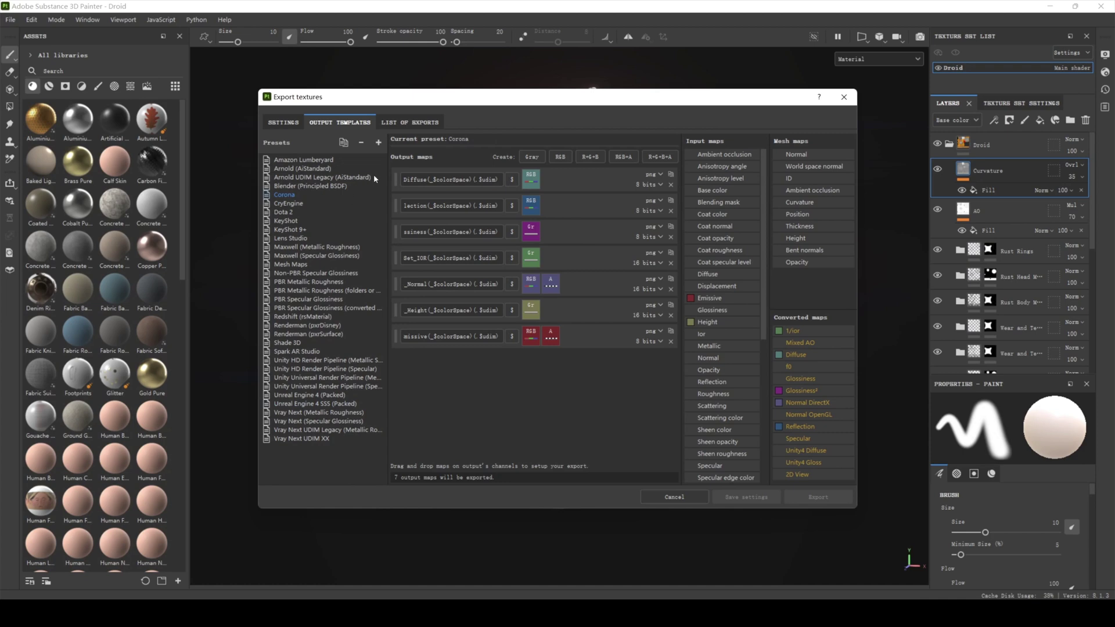
- Add a new export preset named CocosCreatorPBR
left_click(378, 143)
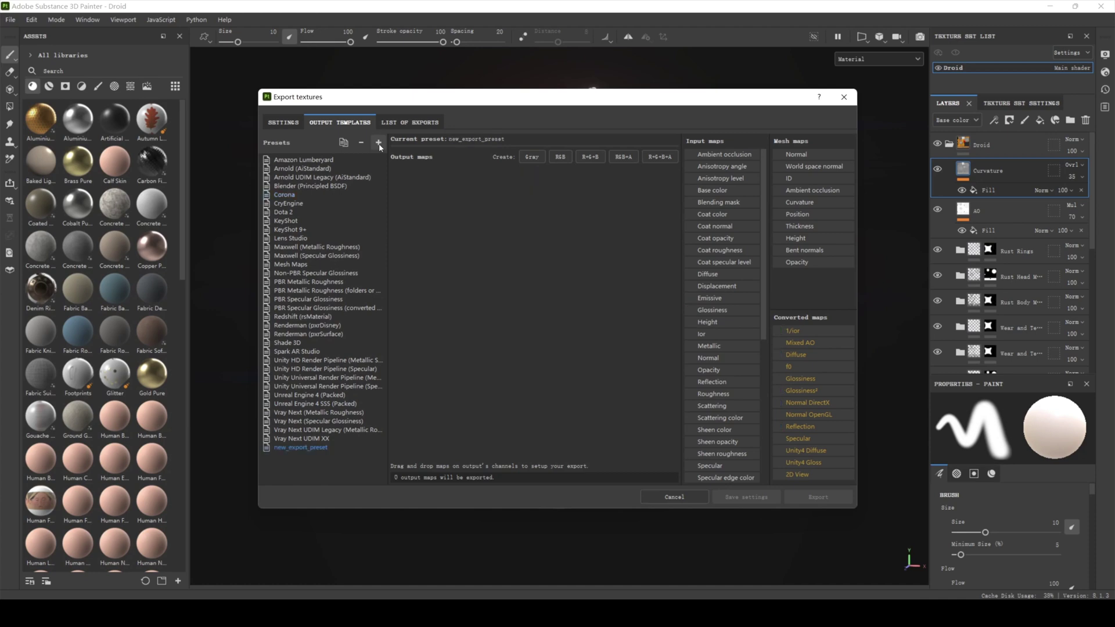
right_click(322, 446)
left_click(337, 450)
type("CocosCreatorPBR")
key("Return")
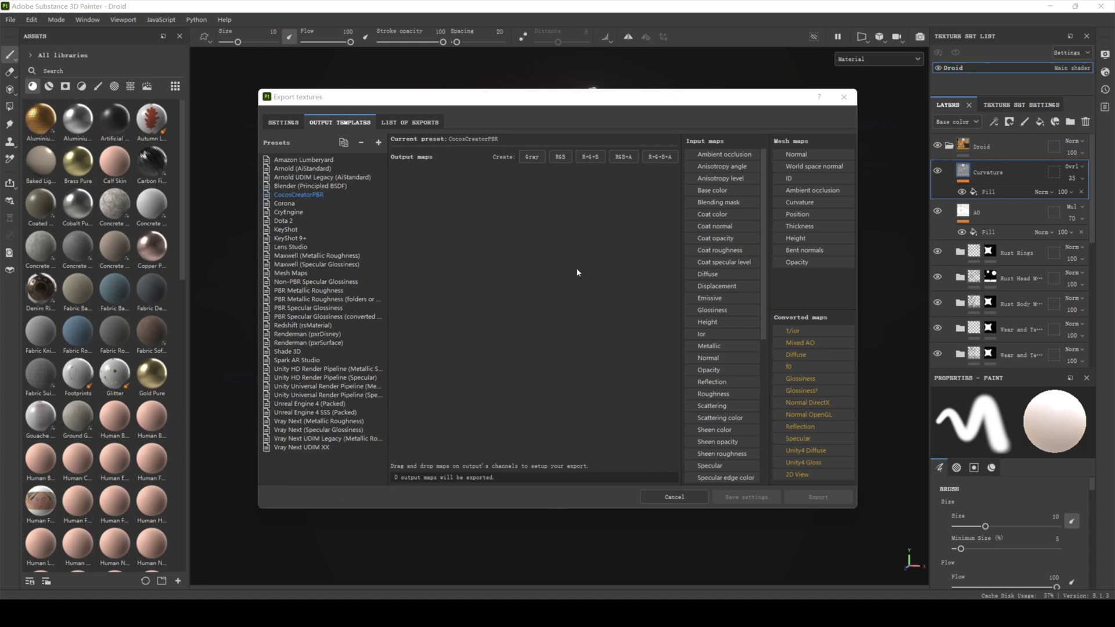
- Add an RGB+A output map named $textureSet_Albedo to the preset
left_click(624, 158)
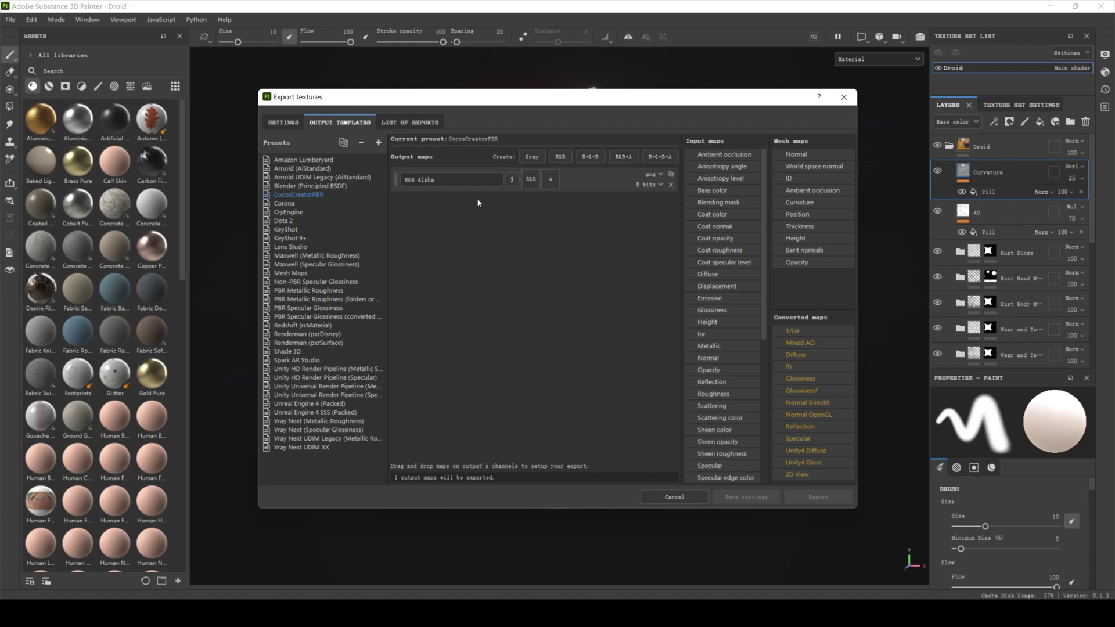
double_click(440, 180)
type("$textureSet_Albedo")
key("Return")
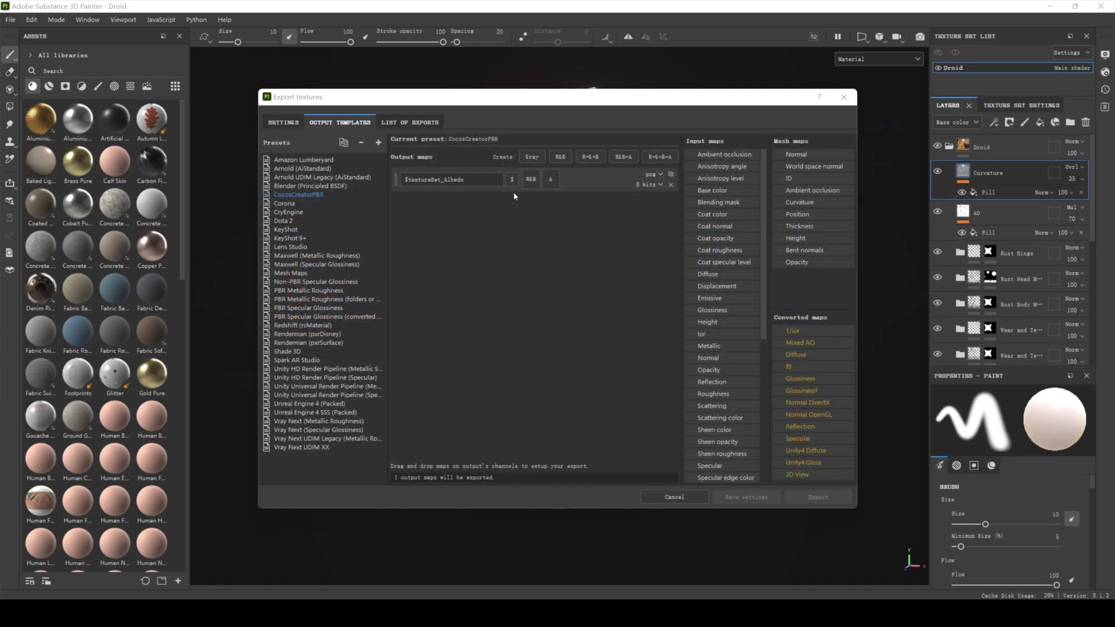
- Show the $project, $mesh, $textureSet, $udim and $colorSpace name variables for the Albedo map
left_click(511, 179)
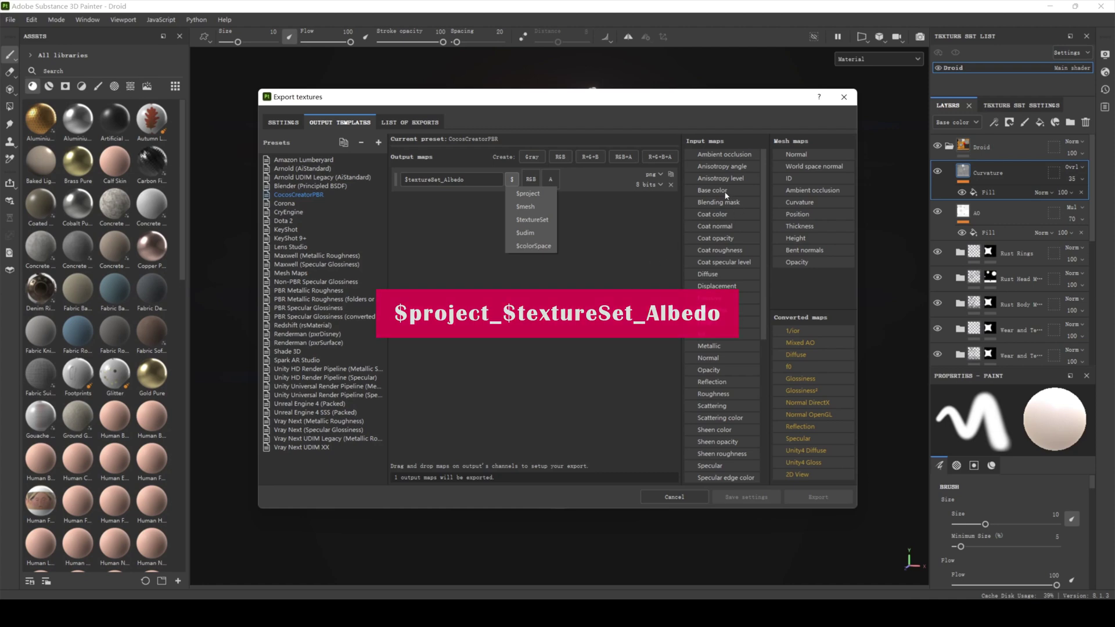
- Map Base color into $textureSet_Albedo's RGB channels and Opacity into its alpha as Gray Channel
left_click_drag(717, 190, 532, 181)
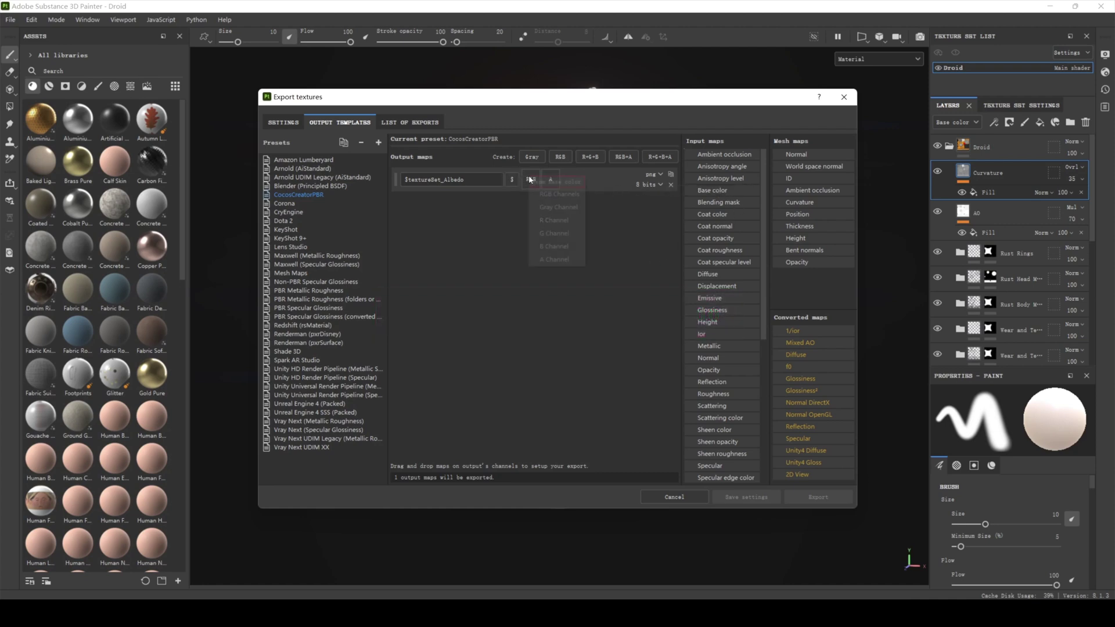
left_click(554, 197)
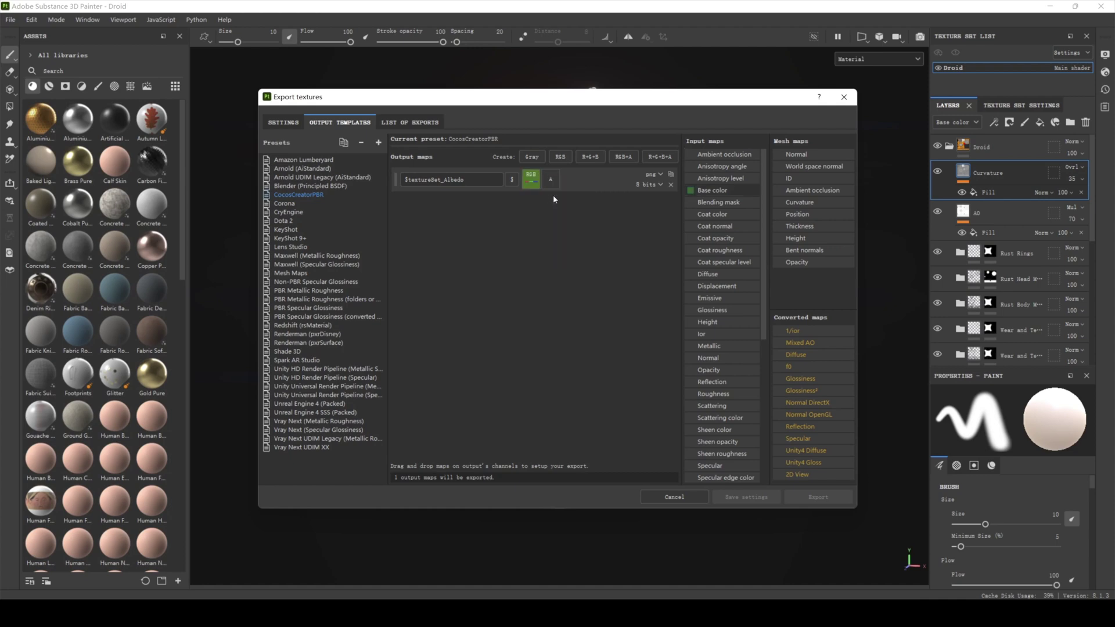
left_click_drag(709, 370, 554, 185)
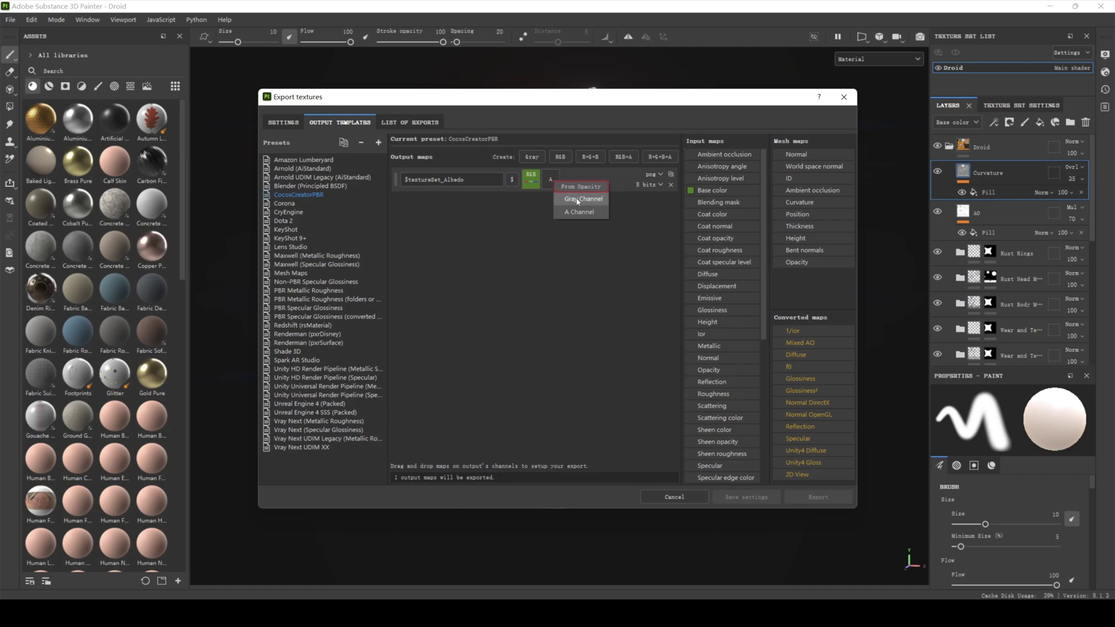
left_click(597, 201)
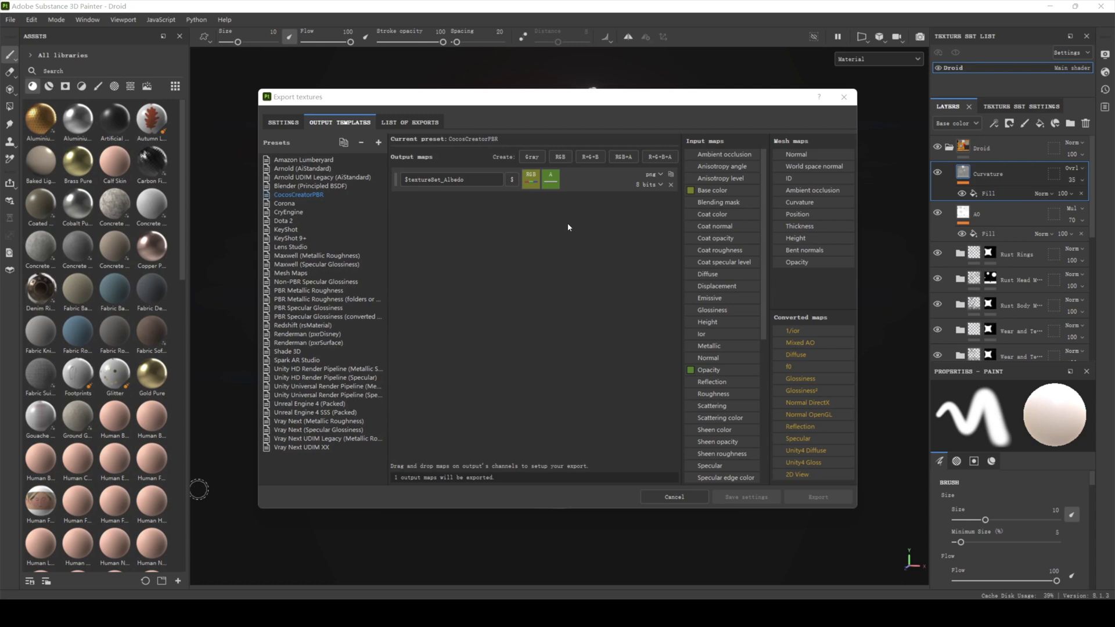
- Add an RGB map named $textureSet_Normal filled with Normal OpenGL's RGB channels
left_click(561, 157)
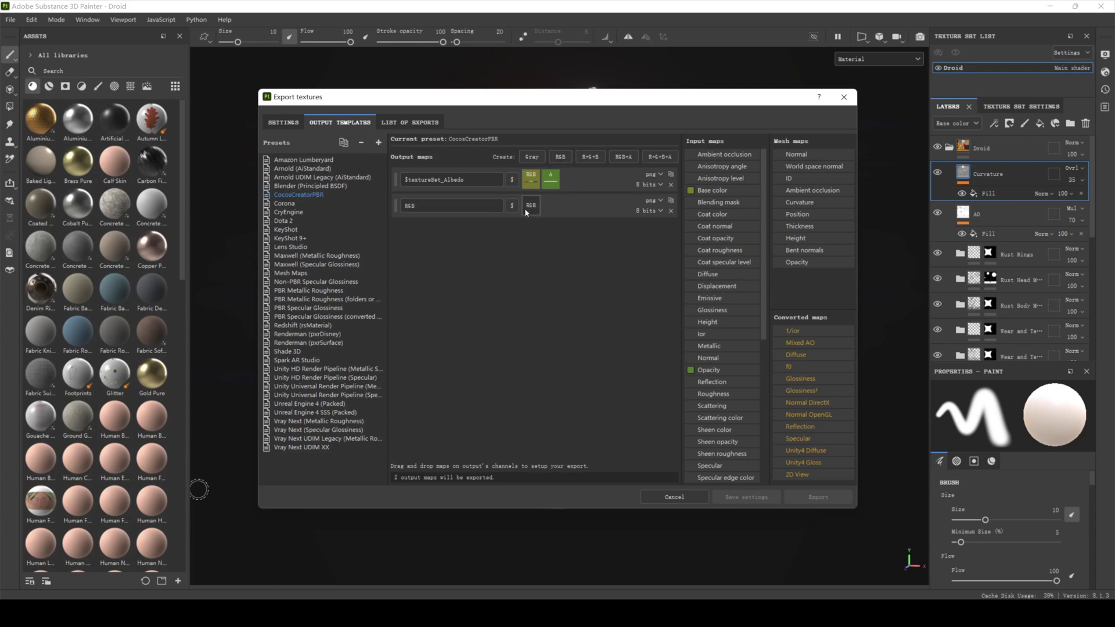
key("ctrl+a")
type("$textureSet_Normal")
key("Return")
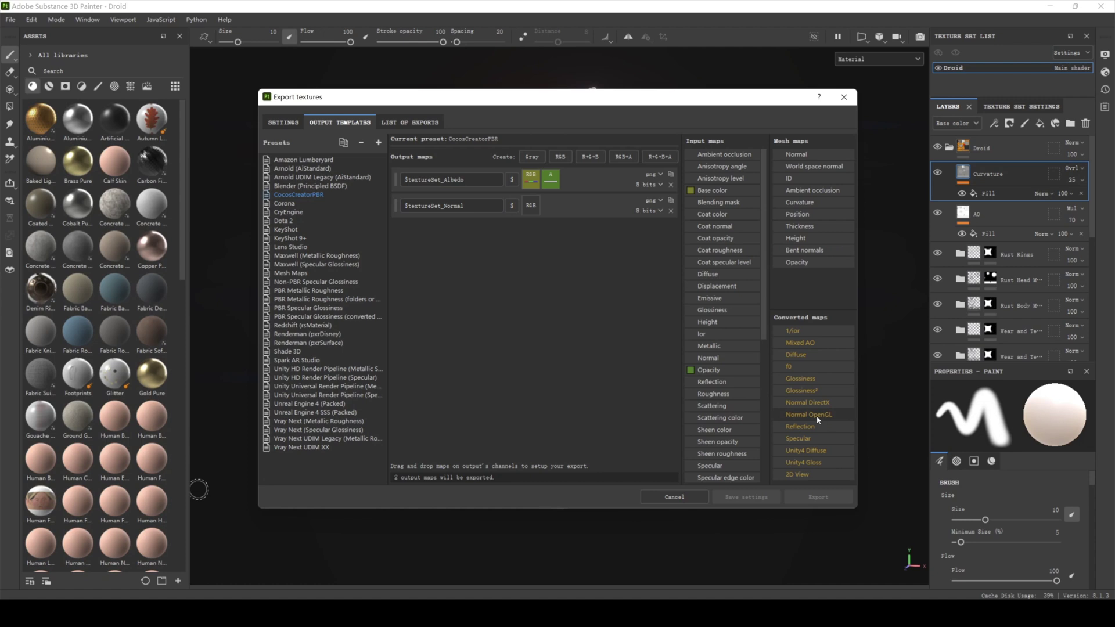
left_click_drag(816, 416, 531, 205)
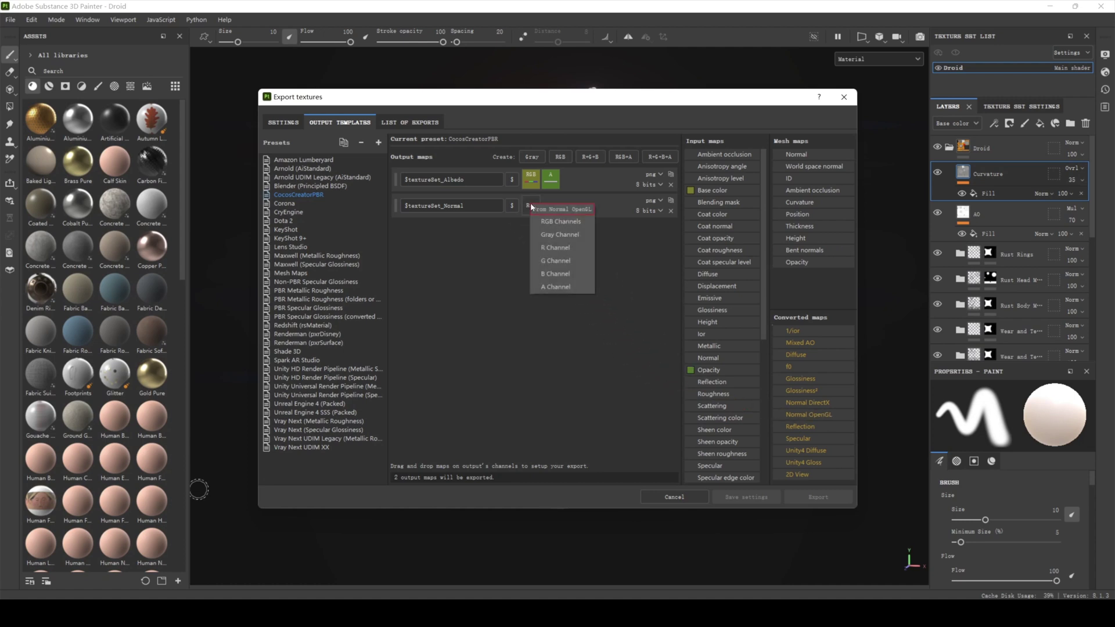
left_click(567, 222)
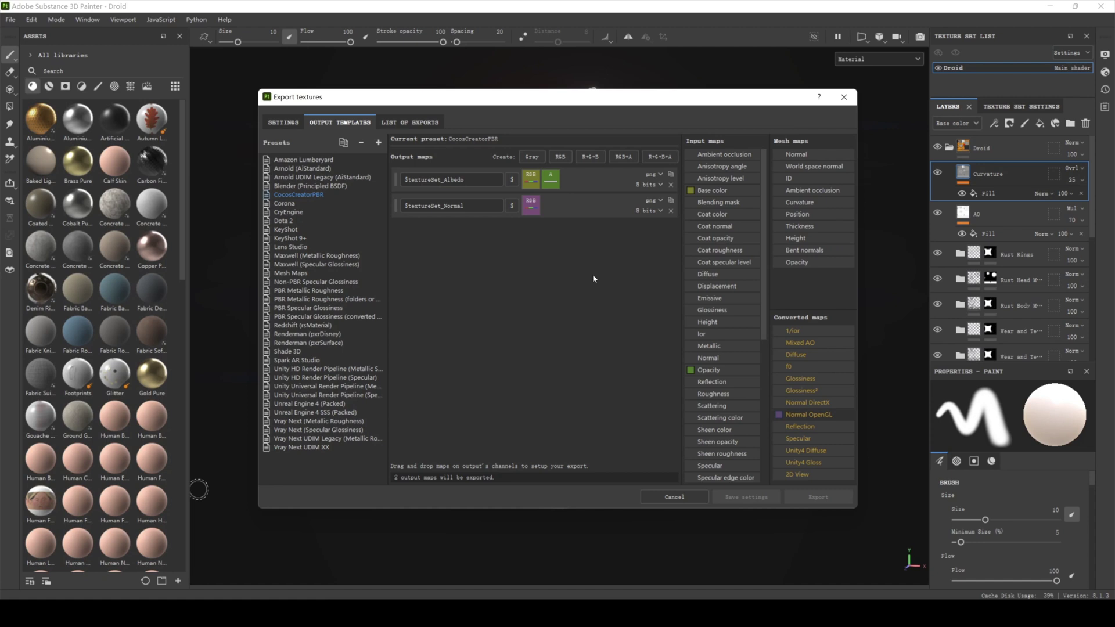
- Add an R+G+B output map named $textureSet_PBRMap
left_click(590, 158)
double_click(464, 229)
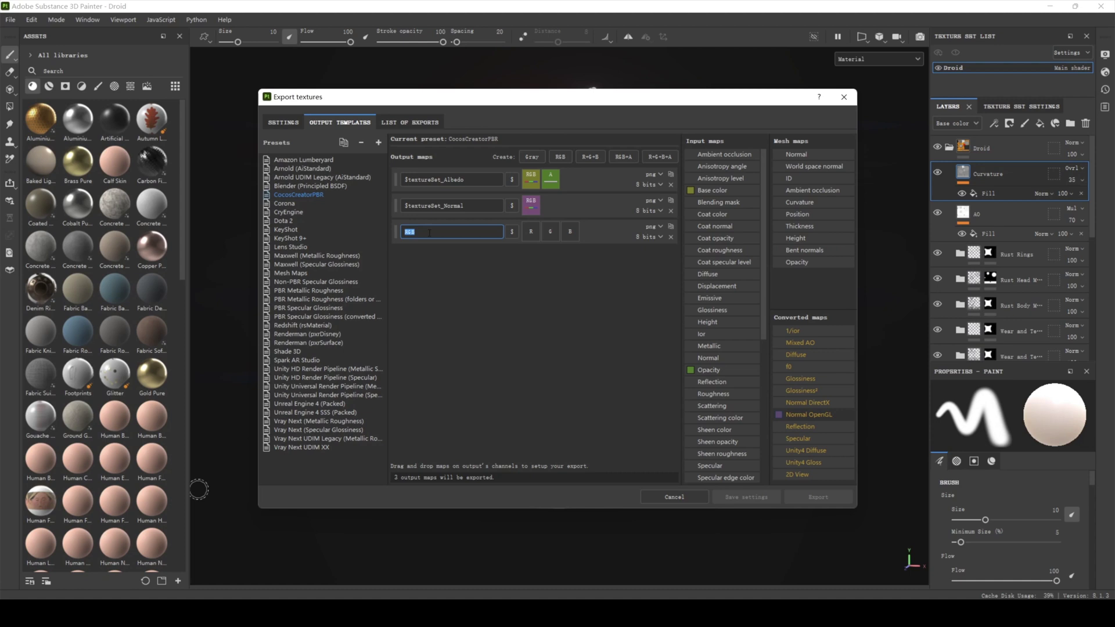
type("$textureSet_PBRMap")
left_click(513, 288)
- Pack Mixed AO, Roughness and Metallic gray channels into PBRMap's R, G and B
left_click_drag(810, 343, 531, 244)
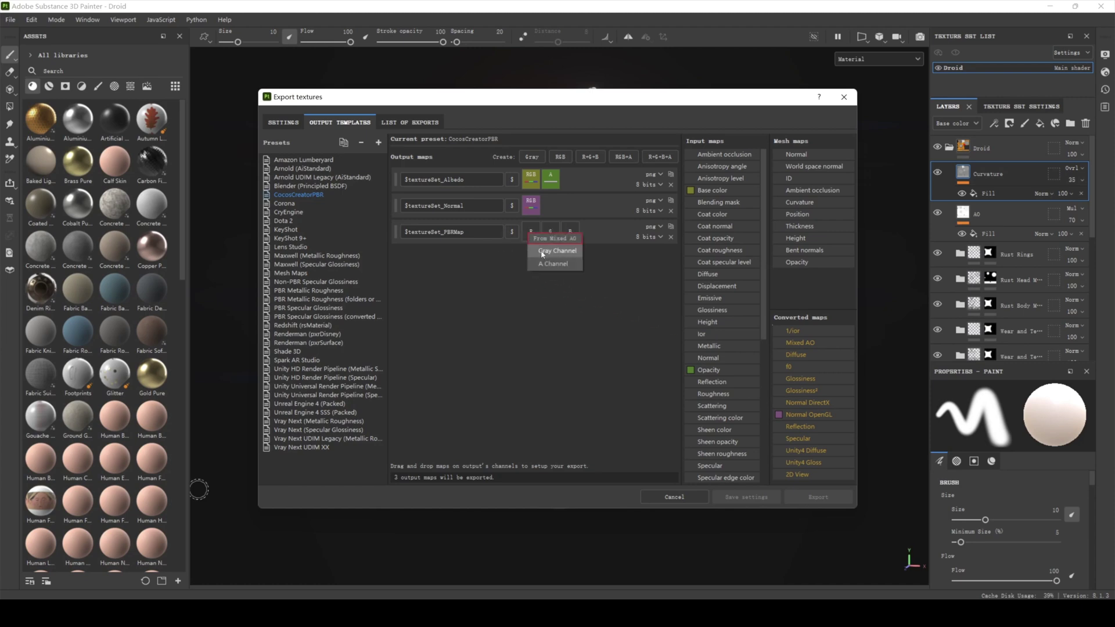
left_click(543, 253)
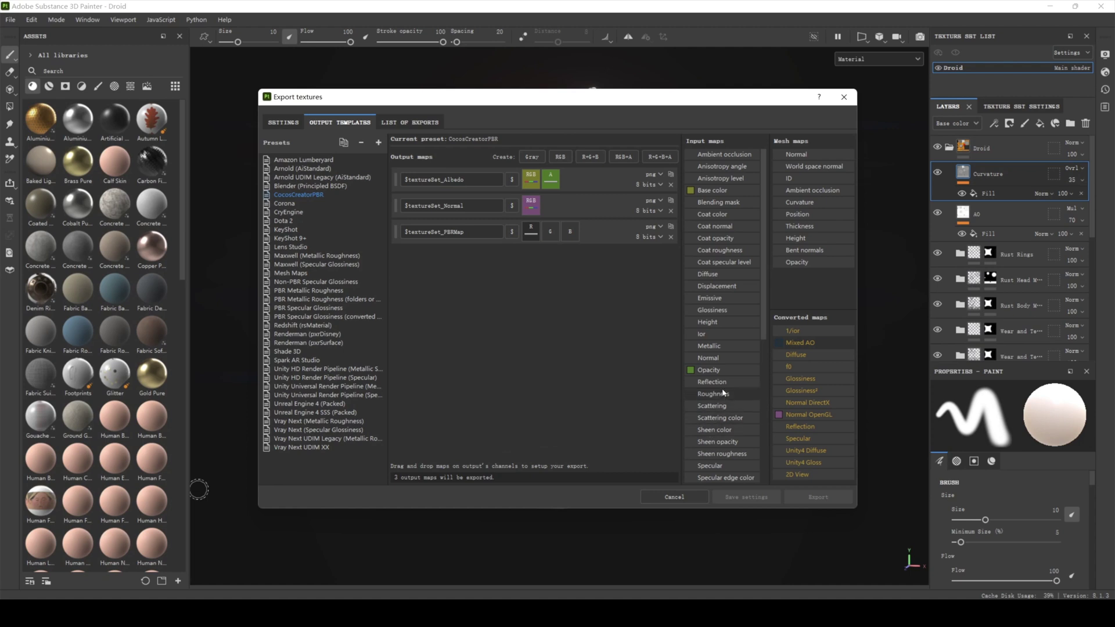
left_click_drag(725, 396, 551, 234)
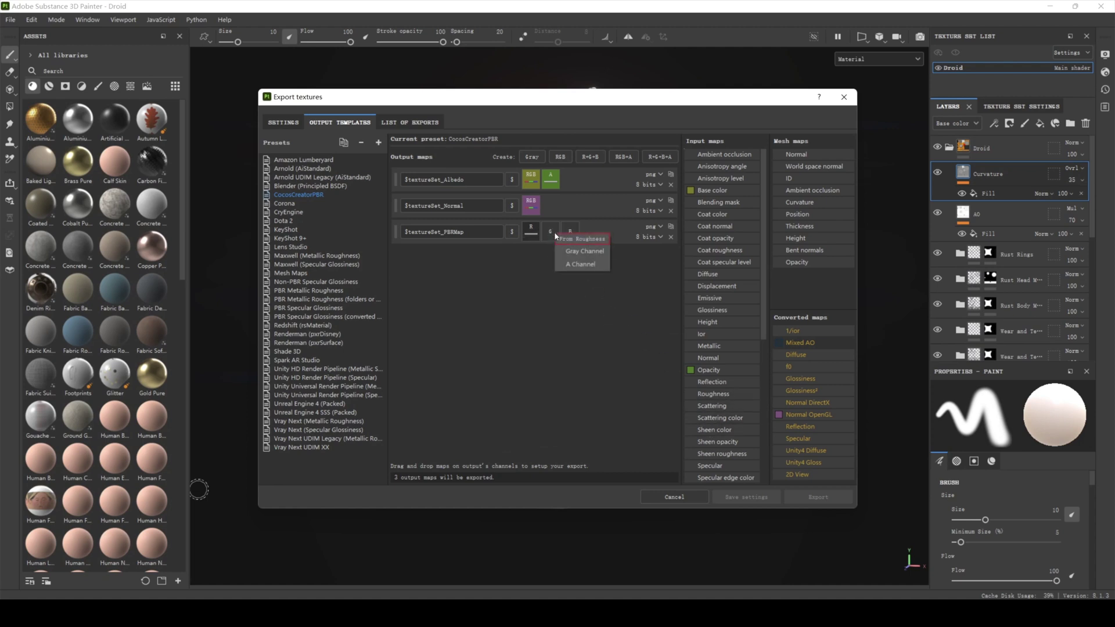
left_click(566, 251)
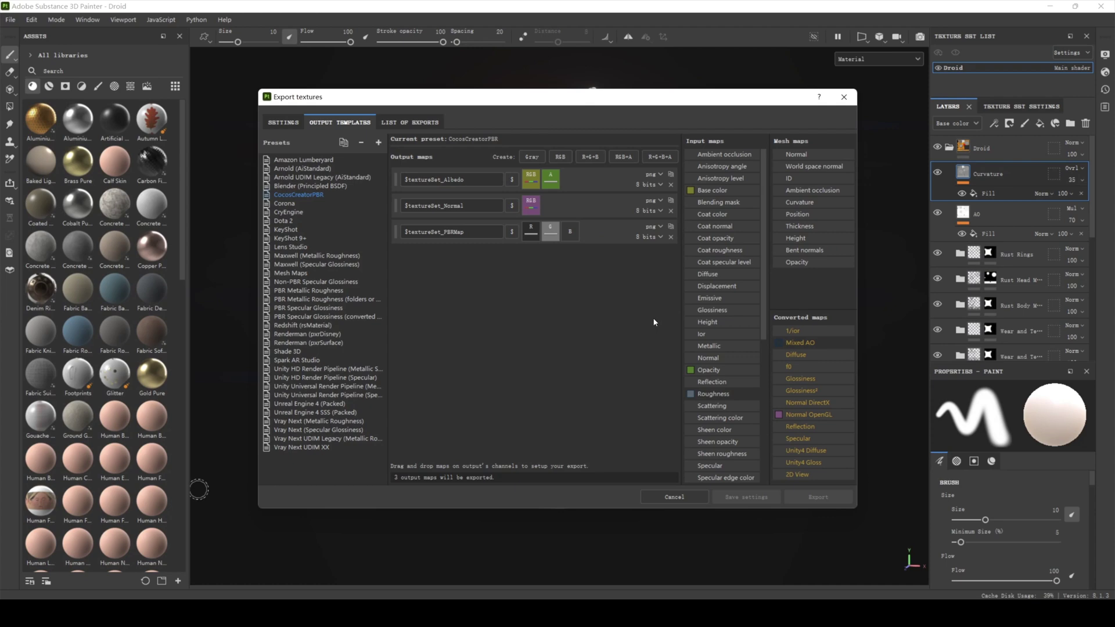
left_click_drag(722, 349, 568, 234)
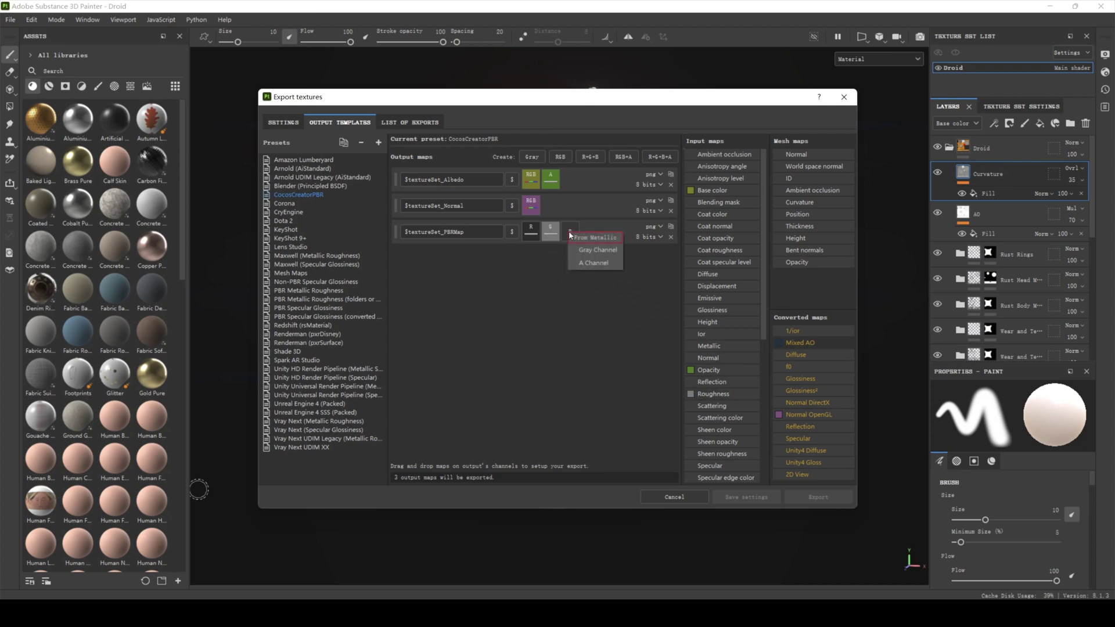
left_click(597, 250)
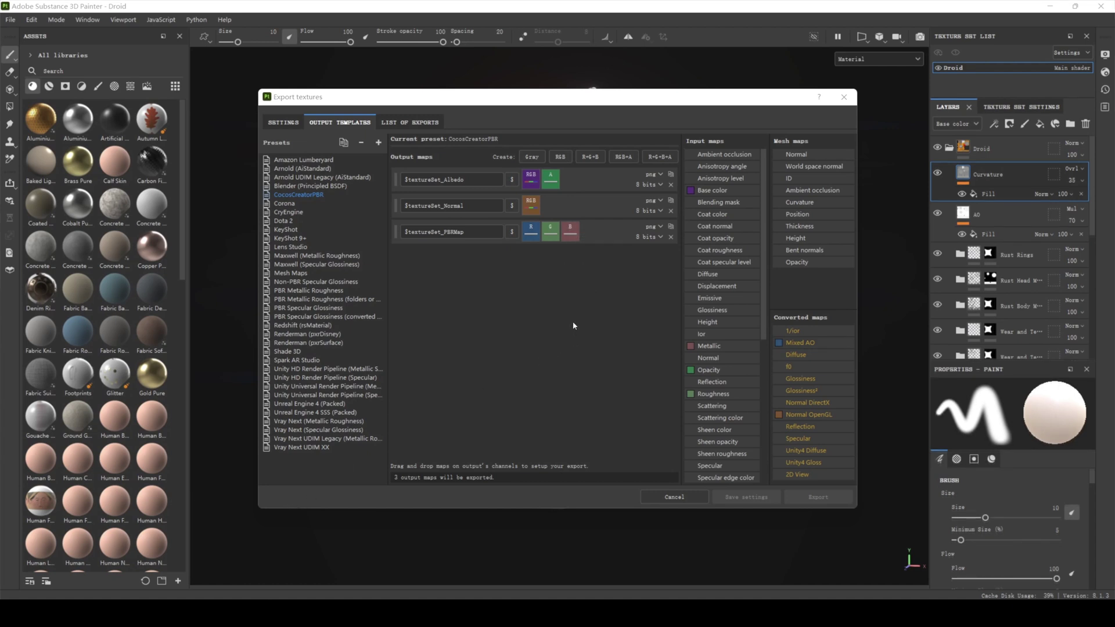
- Add an RGB map named $textureSet_Emissive filled with the Emissive input's RGB channels
left_click(560, 158)
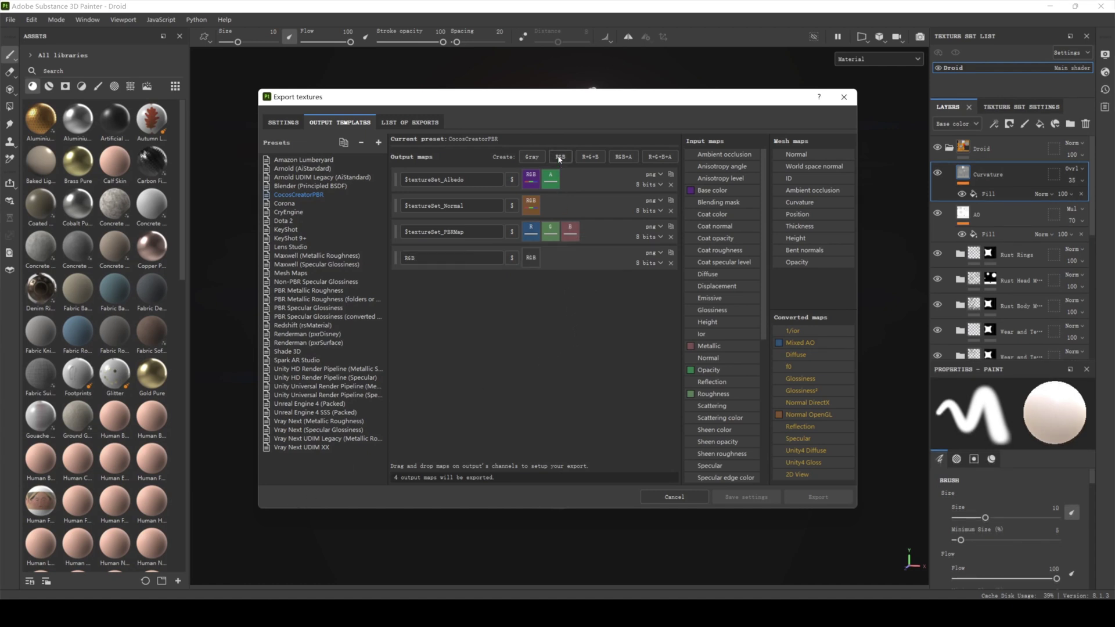
key("ctrl+a")
type("$textureSet_Emissive")
left_click(528, 285)
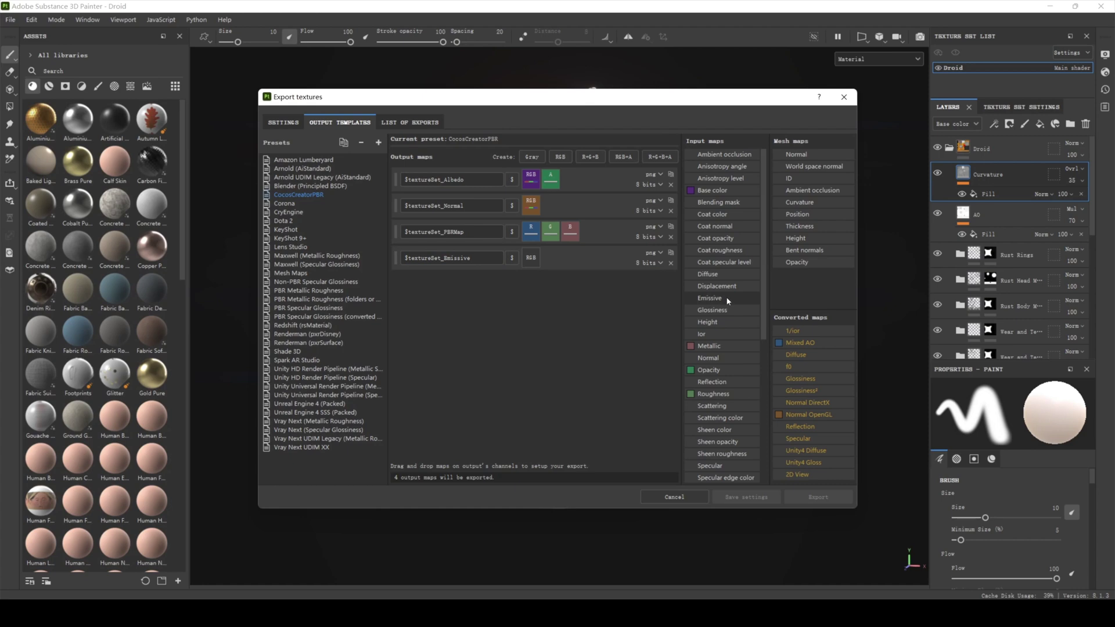
left_click_drag(727, 300, 530, 260)
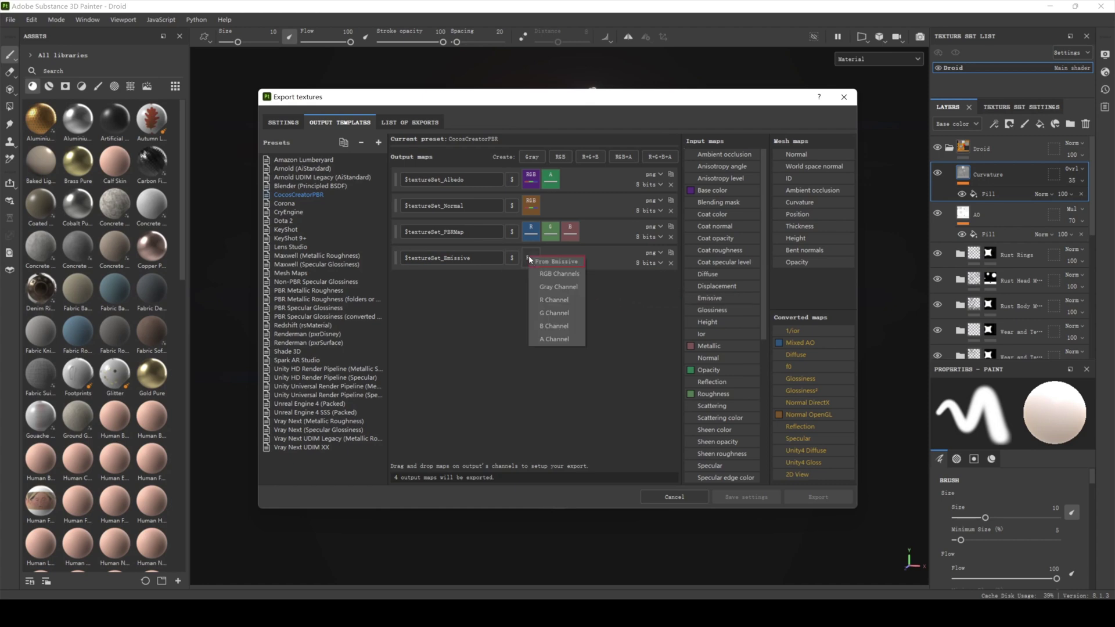
left_click(575, 275)
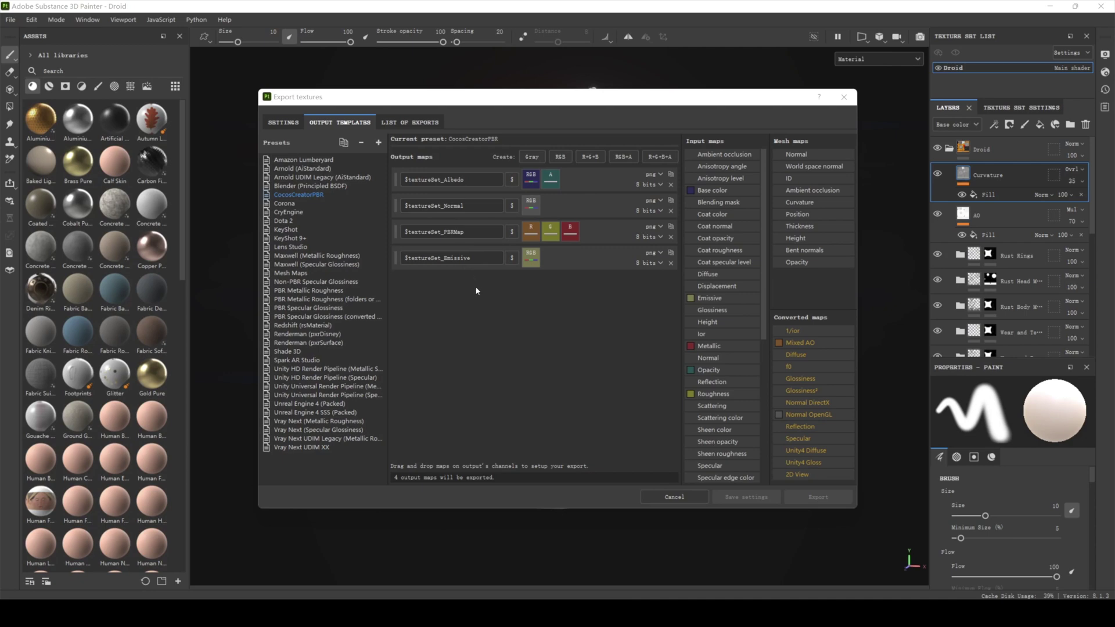
- Set the export output directory to Textures and the output template to CocosCreatorPBR
left_click(281, 123)
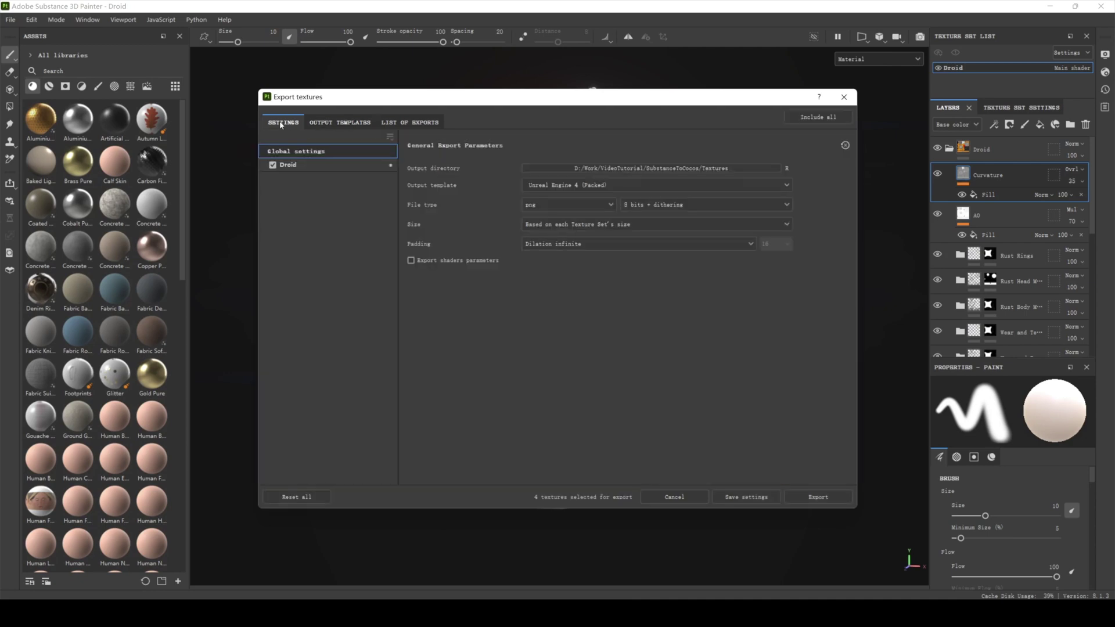
left_click(690, 168)
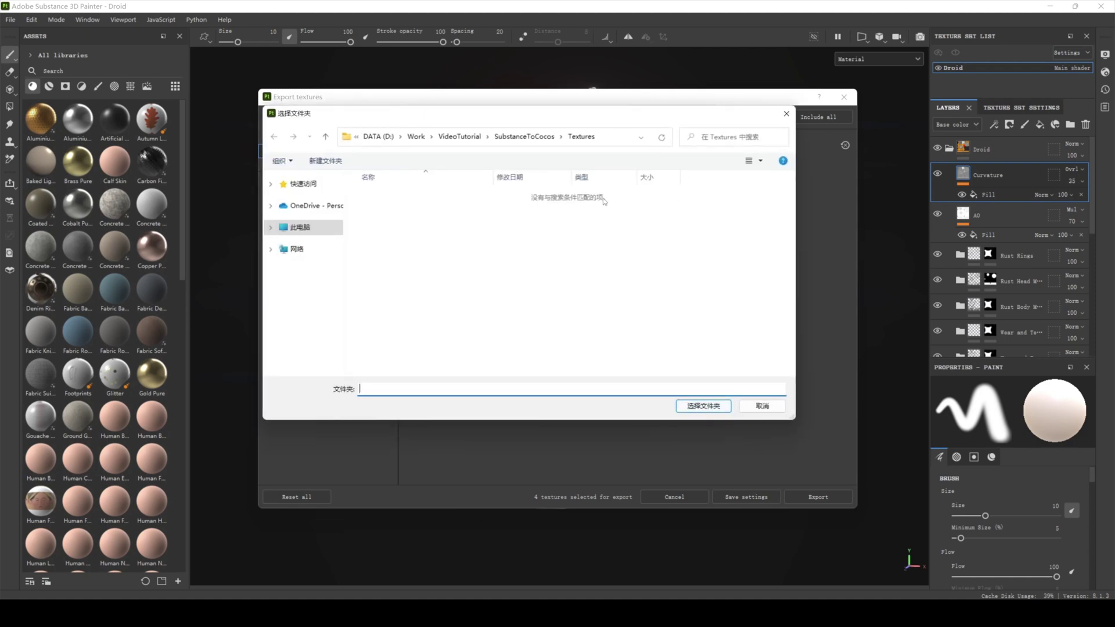
left_click(723, 409)
left_click(576, 185)
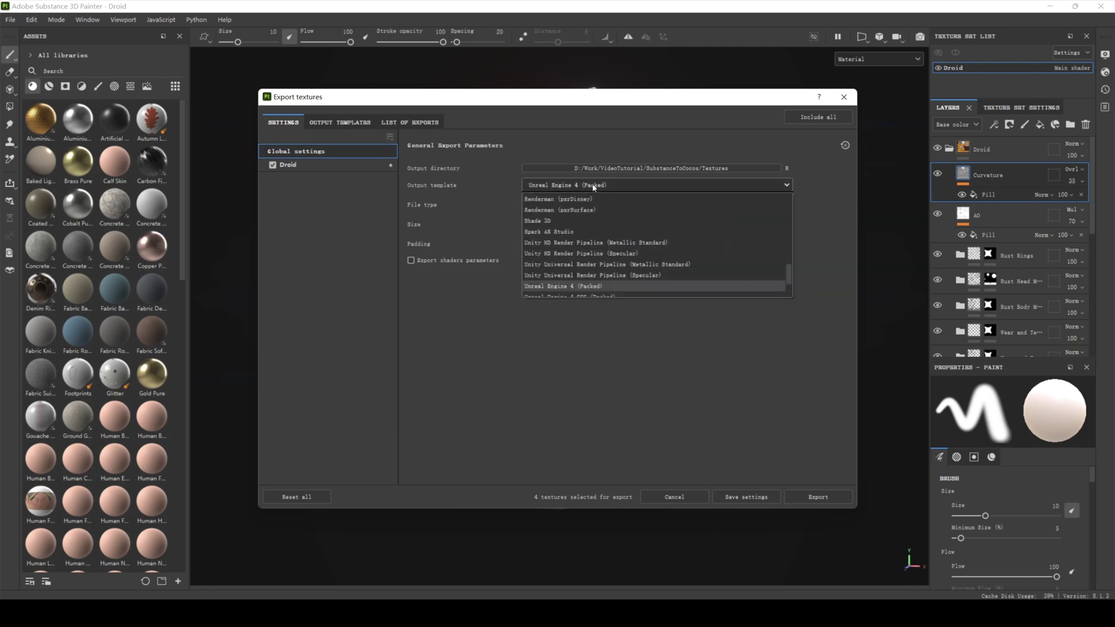
scroll(588, 235, "up", 10)
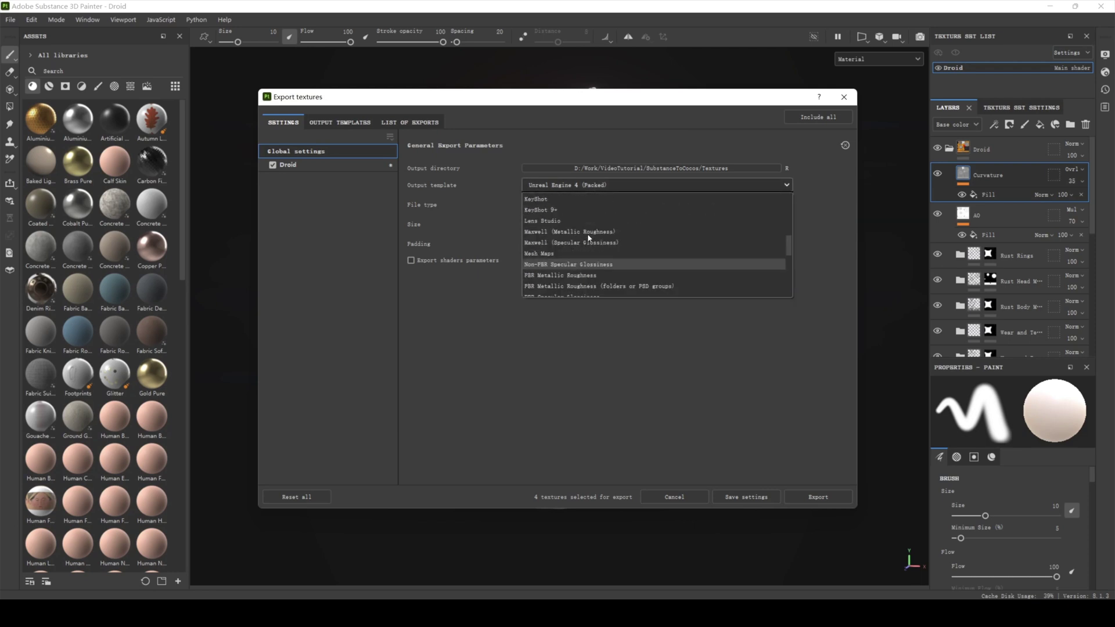
scroll(585, 238, "down", 1)
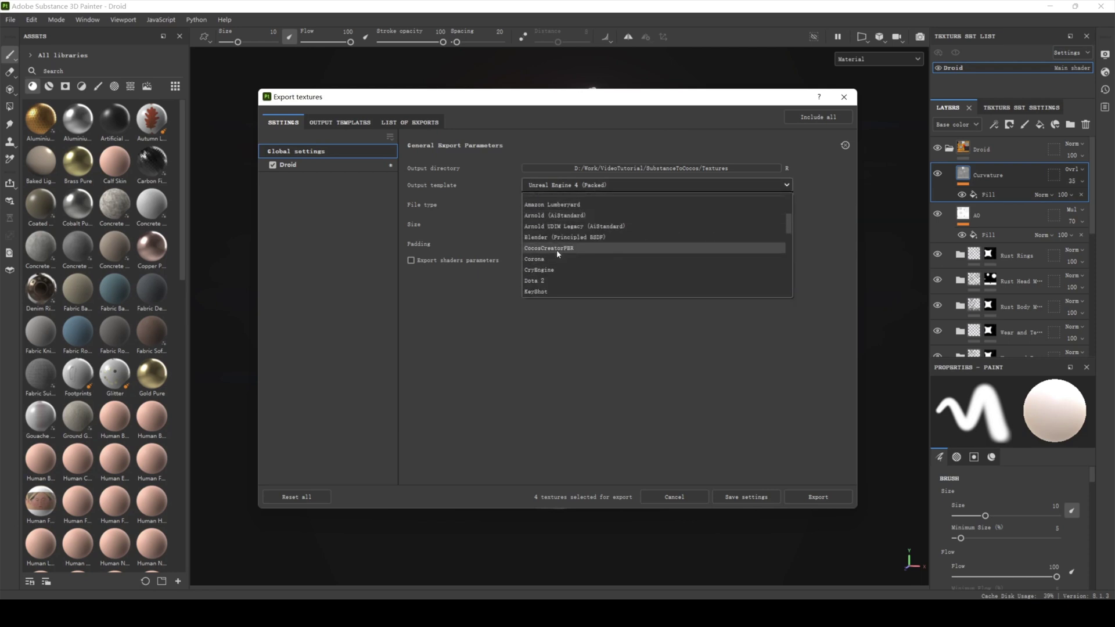
left_click(557, 250)
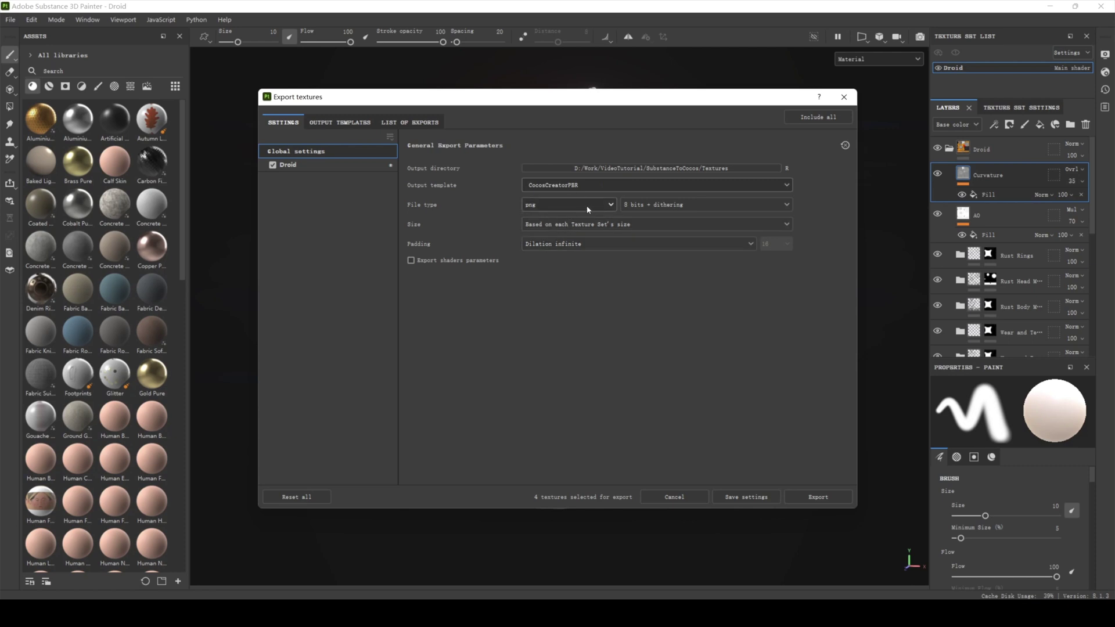
- Export the Droid's textures at size 2048
left_click(654, 225)
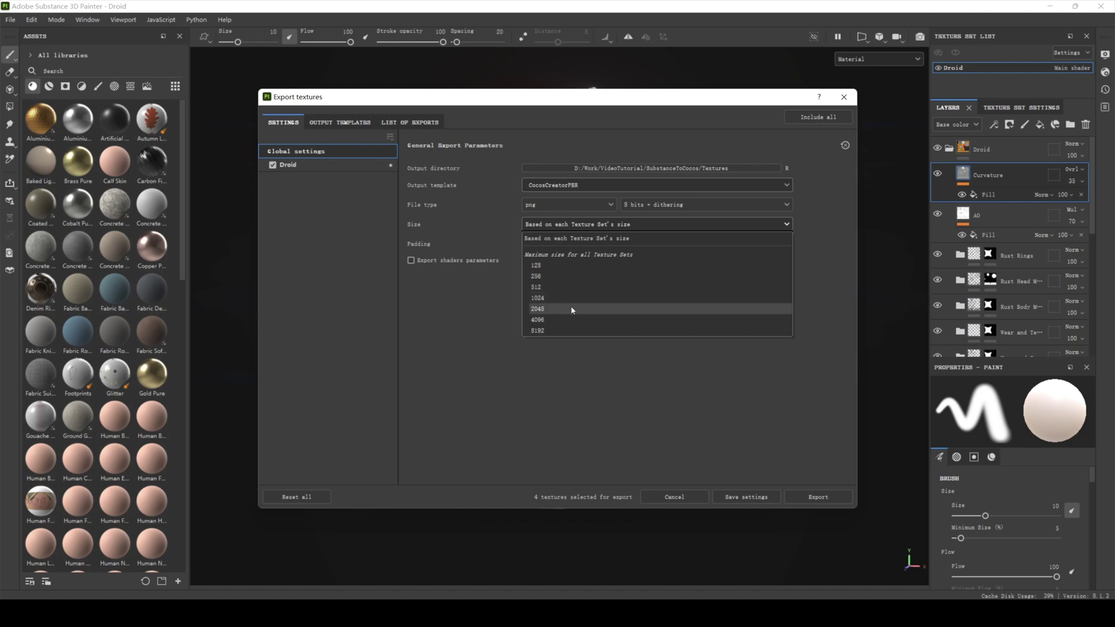
left_click(569, 309)
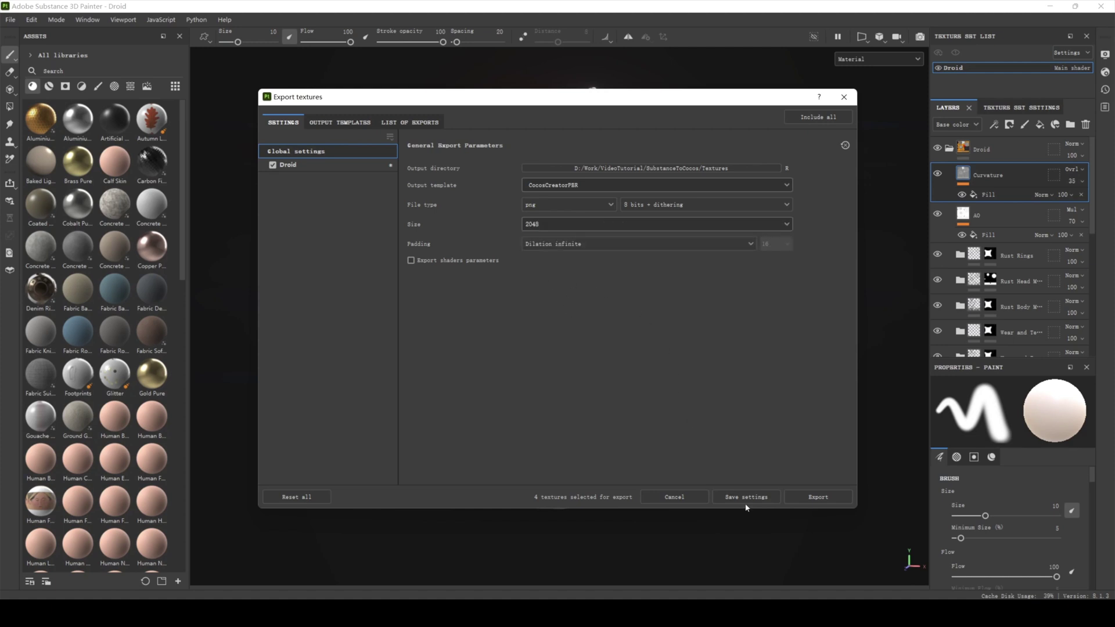
left_click(828, 498)
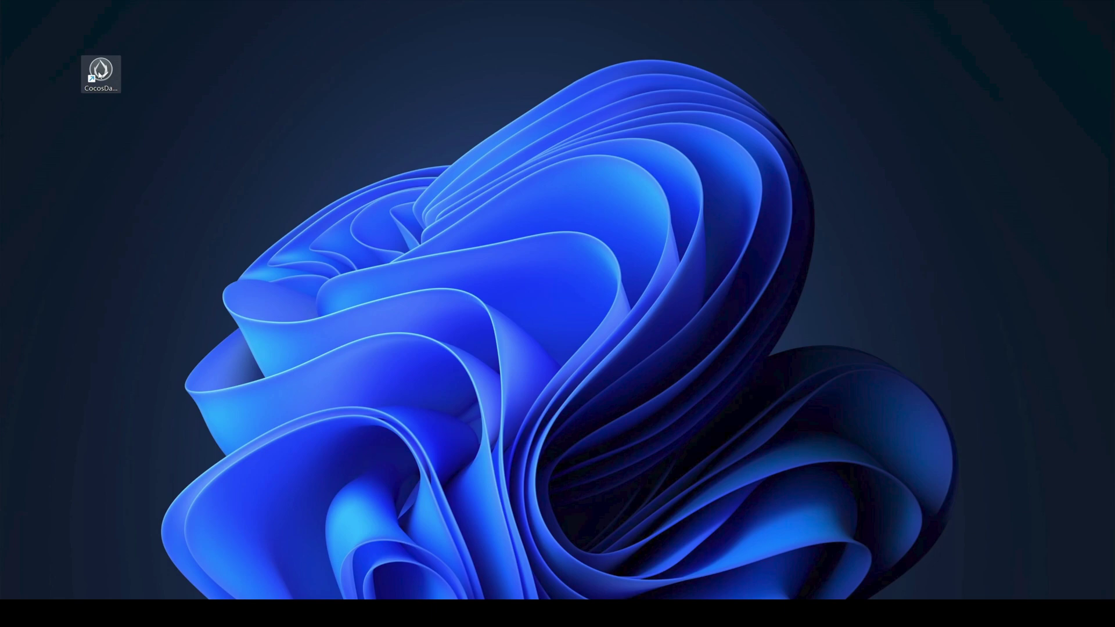
- From Cocos Dashboard, create an Empty(3D) project named Droid using editor 3.6.0
left_click(100, 73)
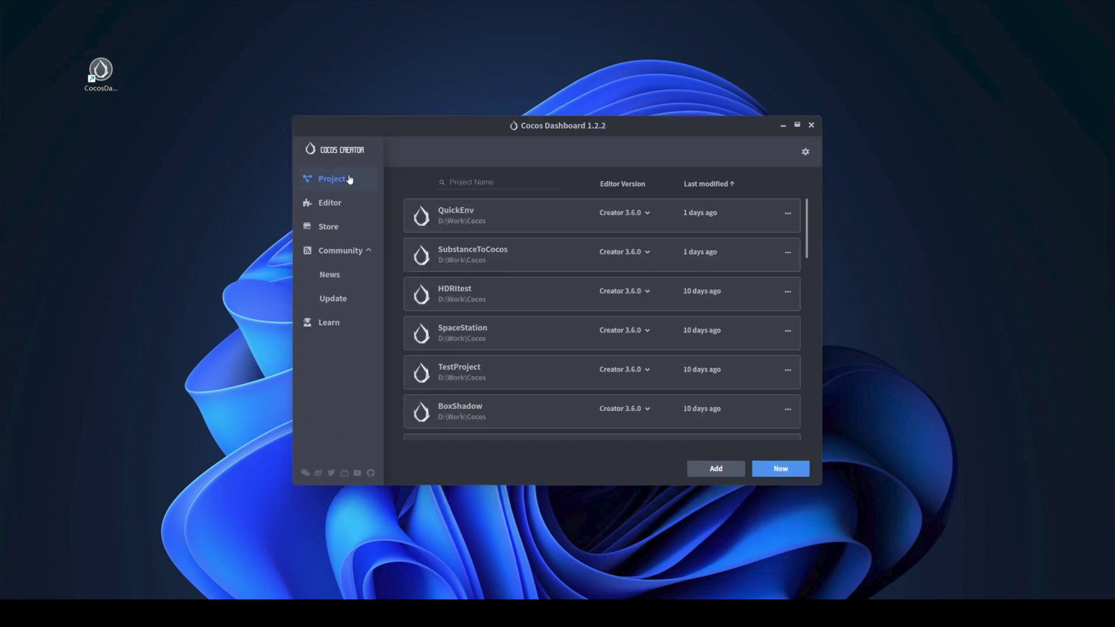
left_click(782, 468)
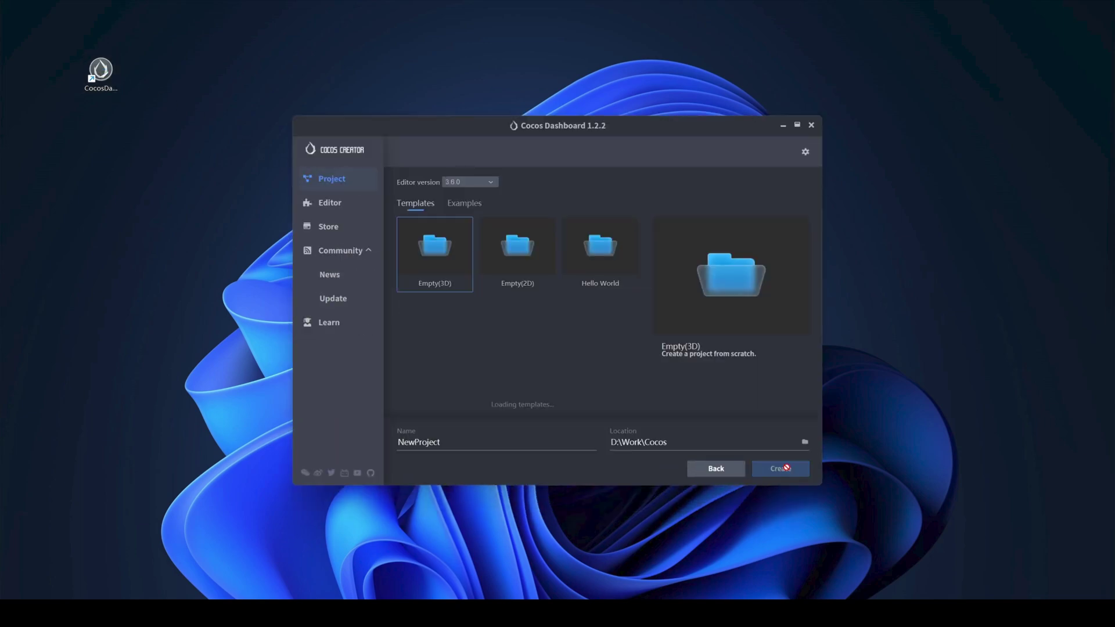
left_click(490, 183)
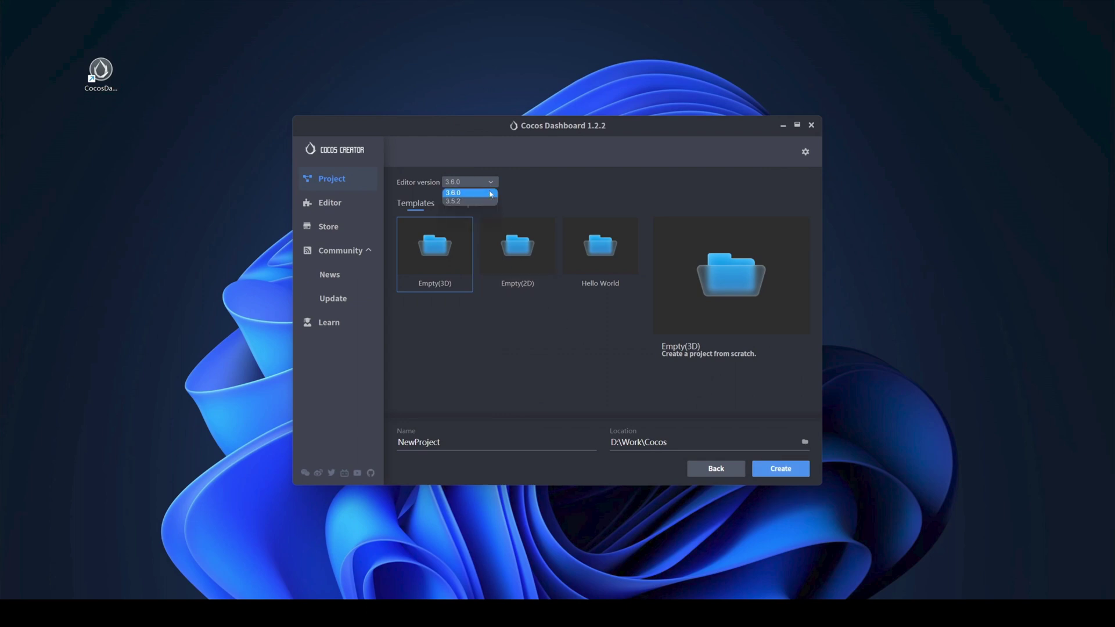
left_click(491, 193)
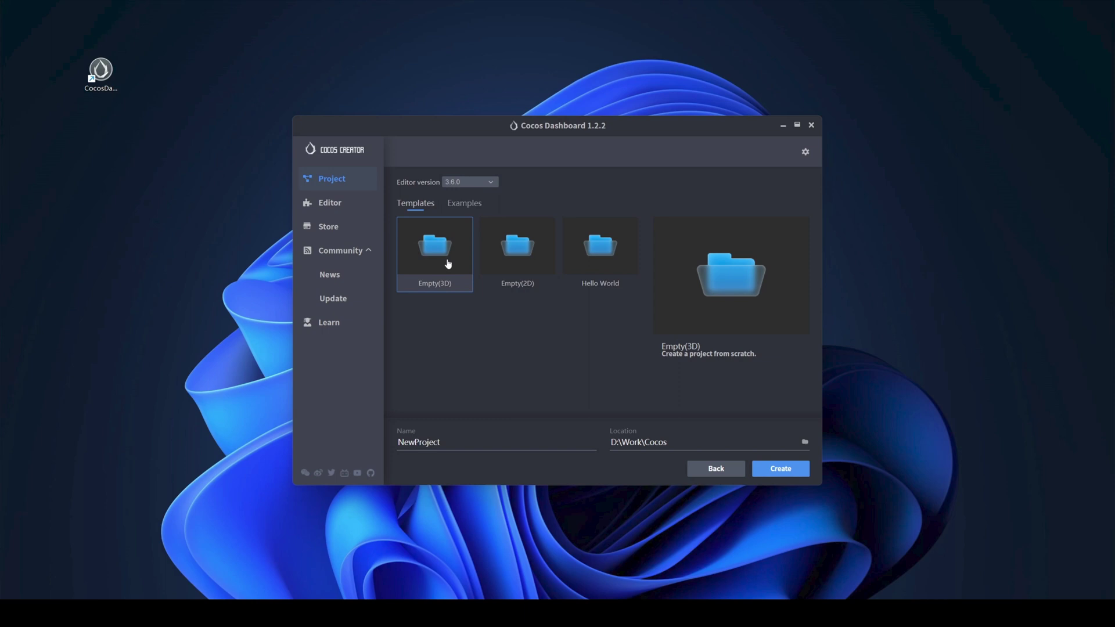
left_click_drag(462, 444, 390, 445)
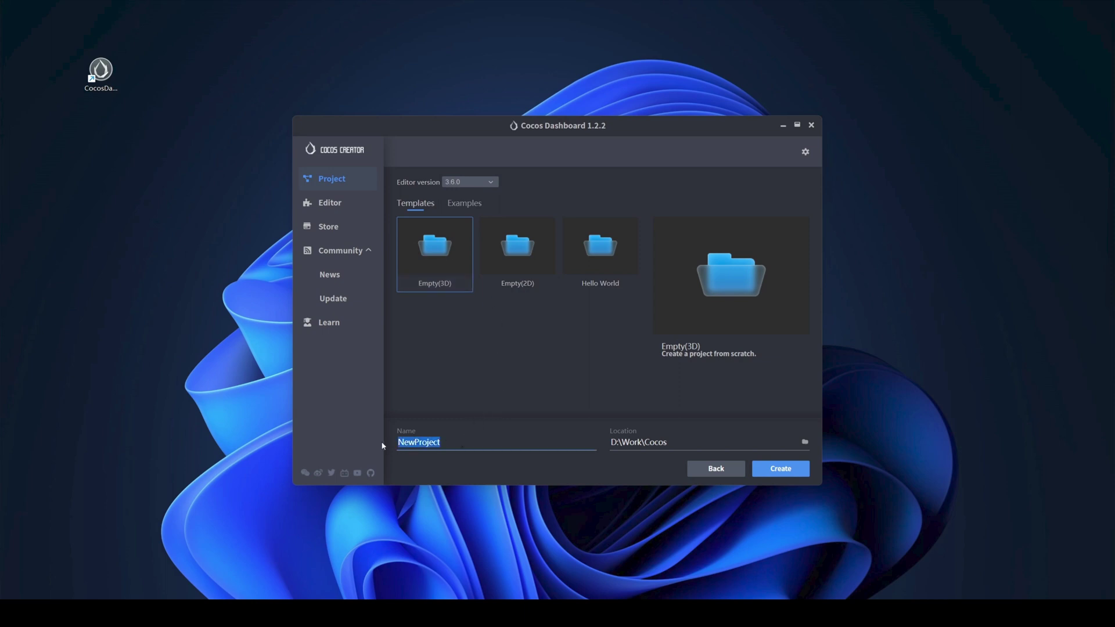
type("Droid")
left_click(693, 442)
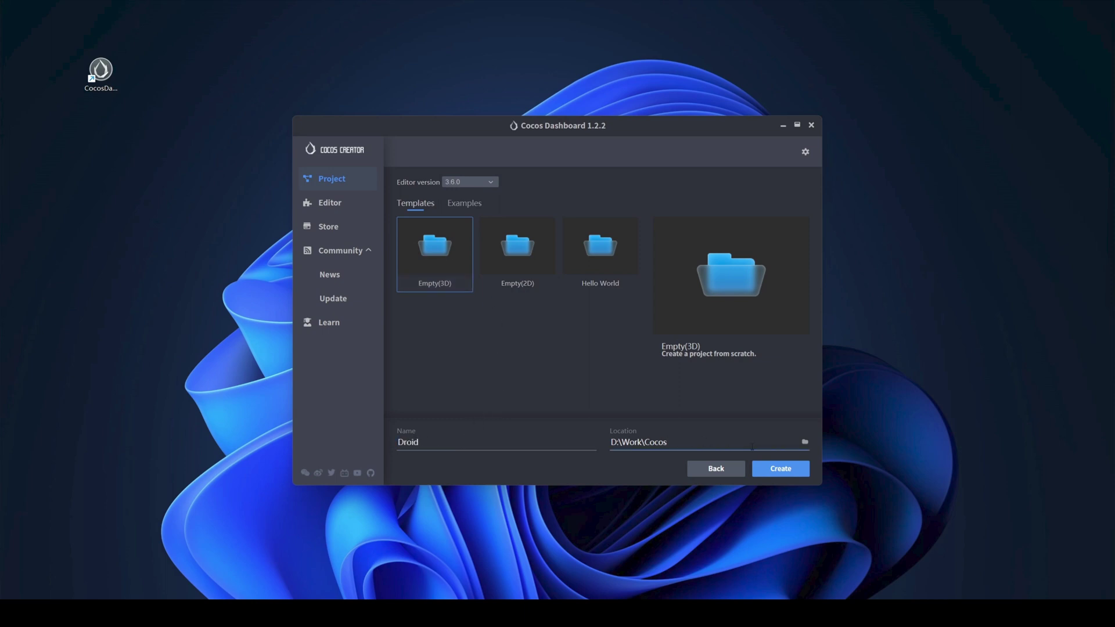
left_click(801, 471)
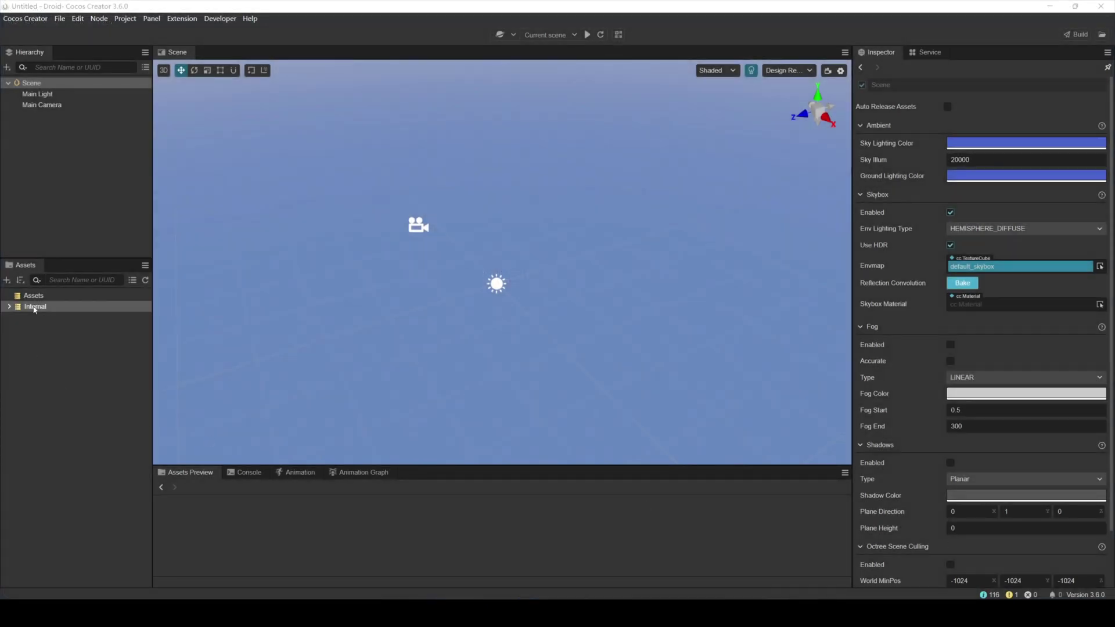
- Create a folder named Droid under Assets
right_click(36, 296)
mouse_move(139, 305)
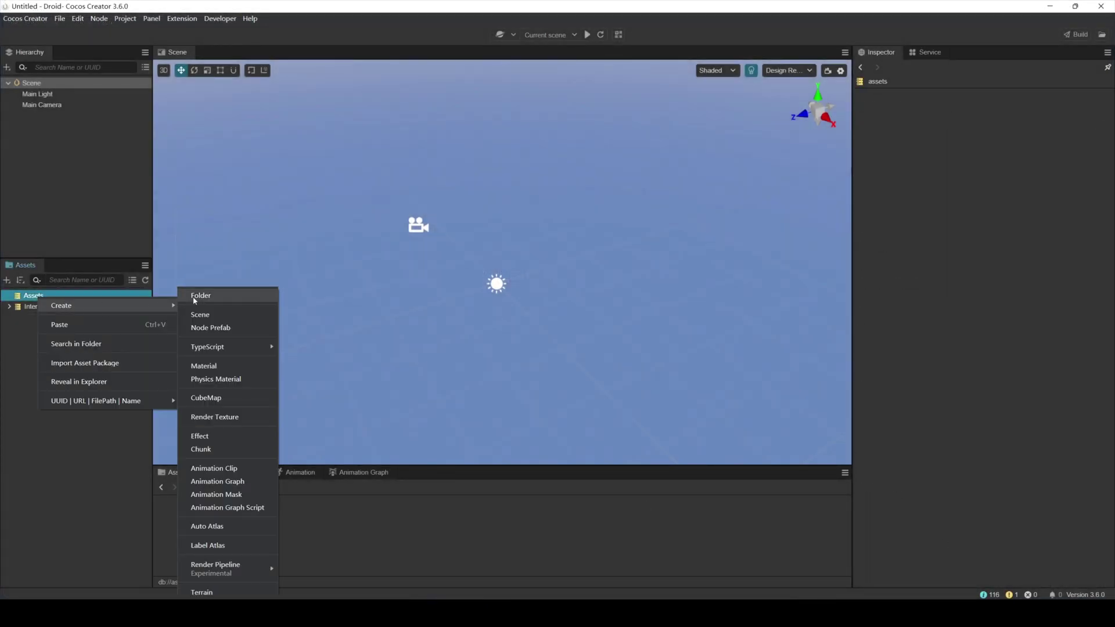
left_click(200, 295)
type("Droid")
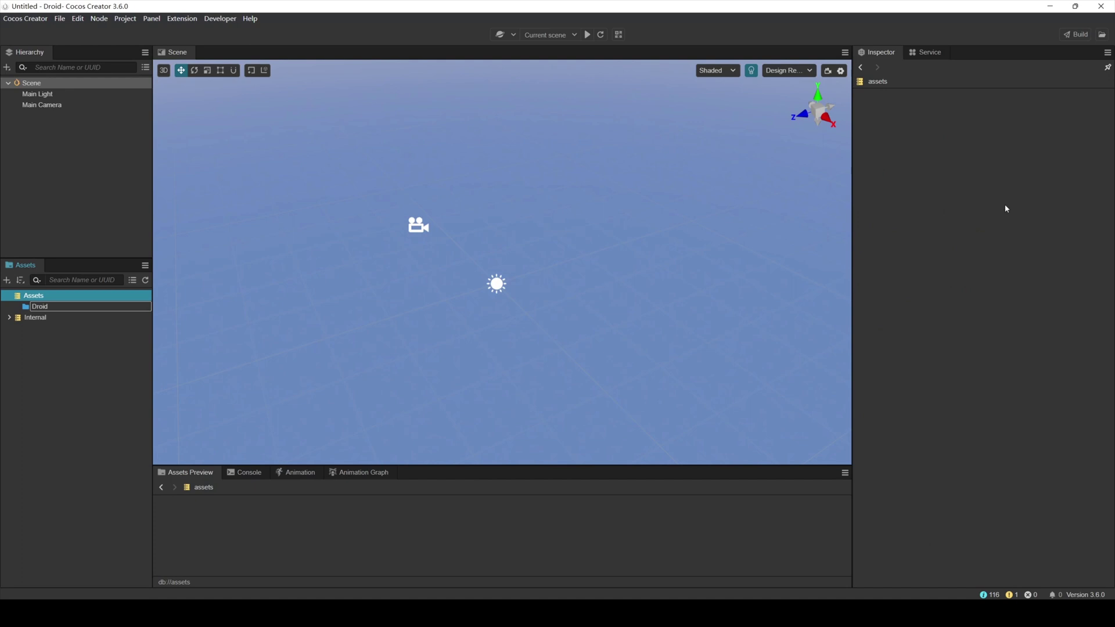
key("Return")
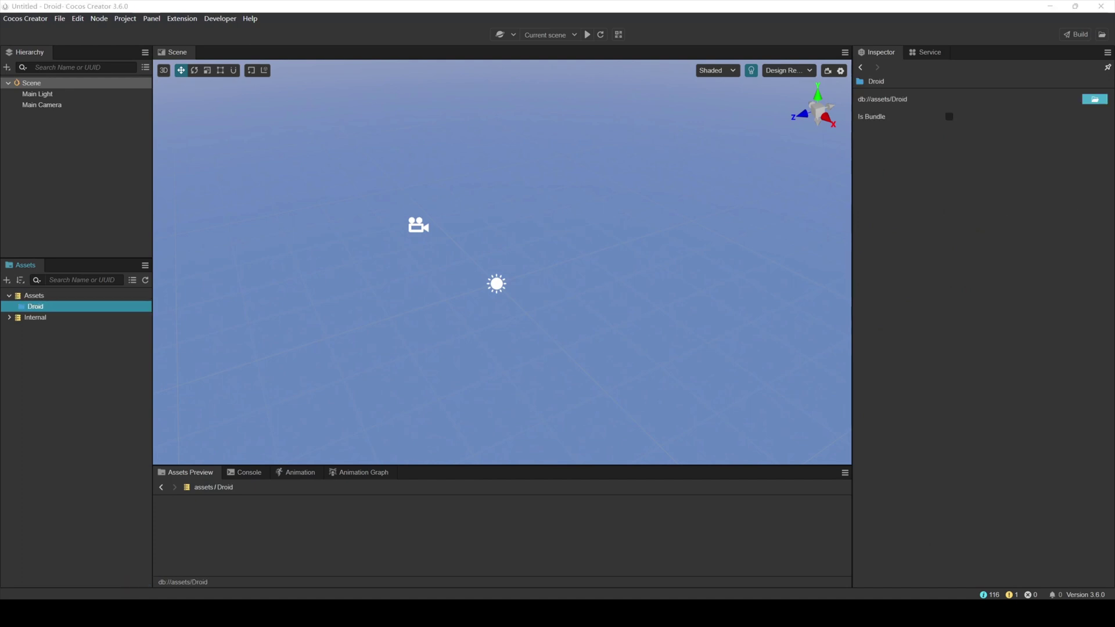
- Add Models and Materials subfolders inside the Droid folder
right_click(64, 307)
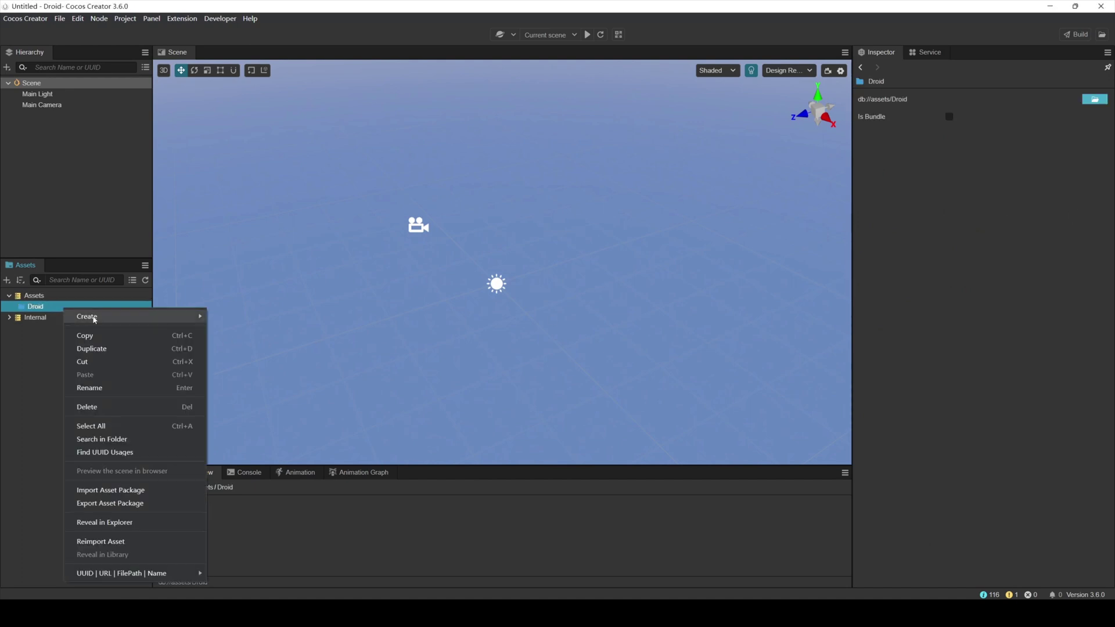
mouse_move(145, 317)
left_click(235, 296)
type("Models")
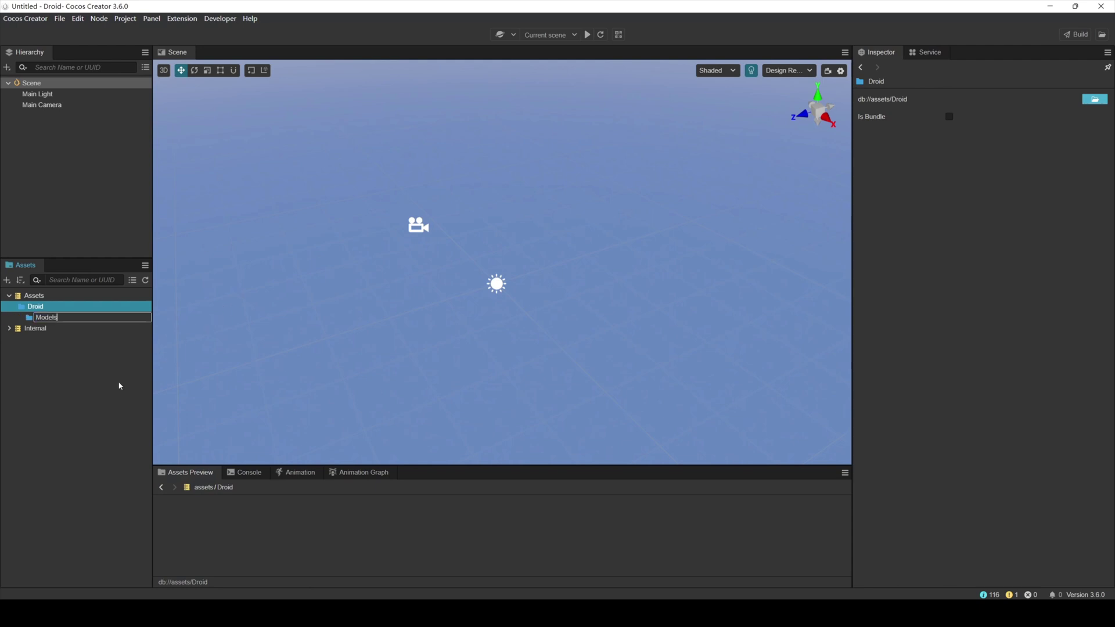
key("Return")
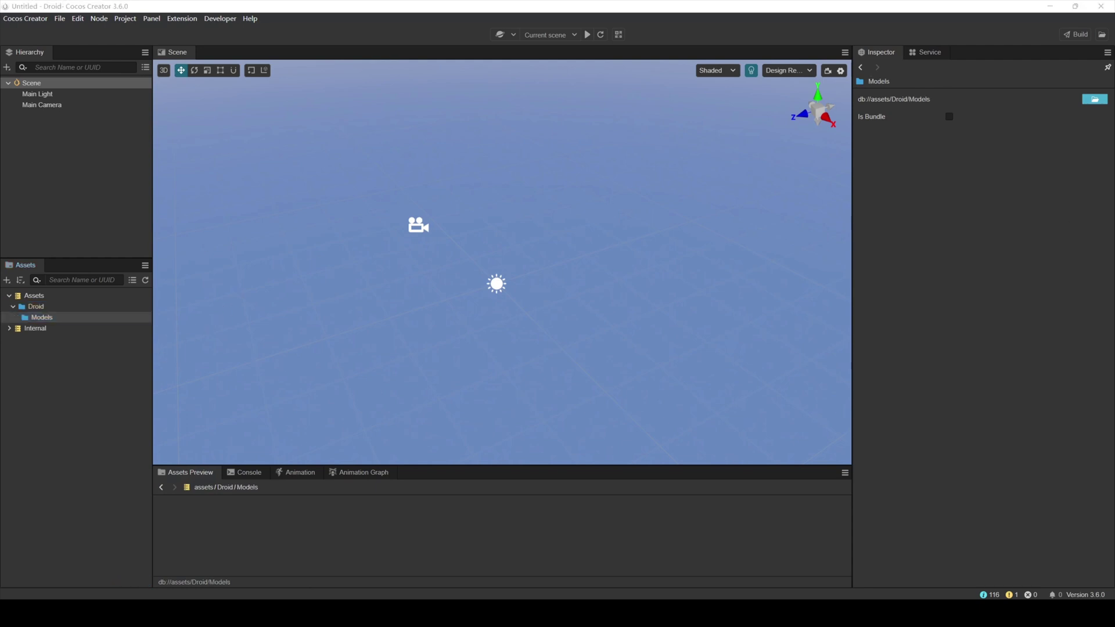
left_click(89, 308)
right_click(89, 307)
mouse_move(220, 307)
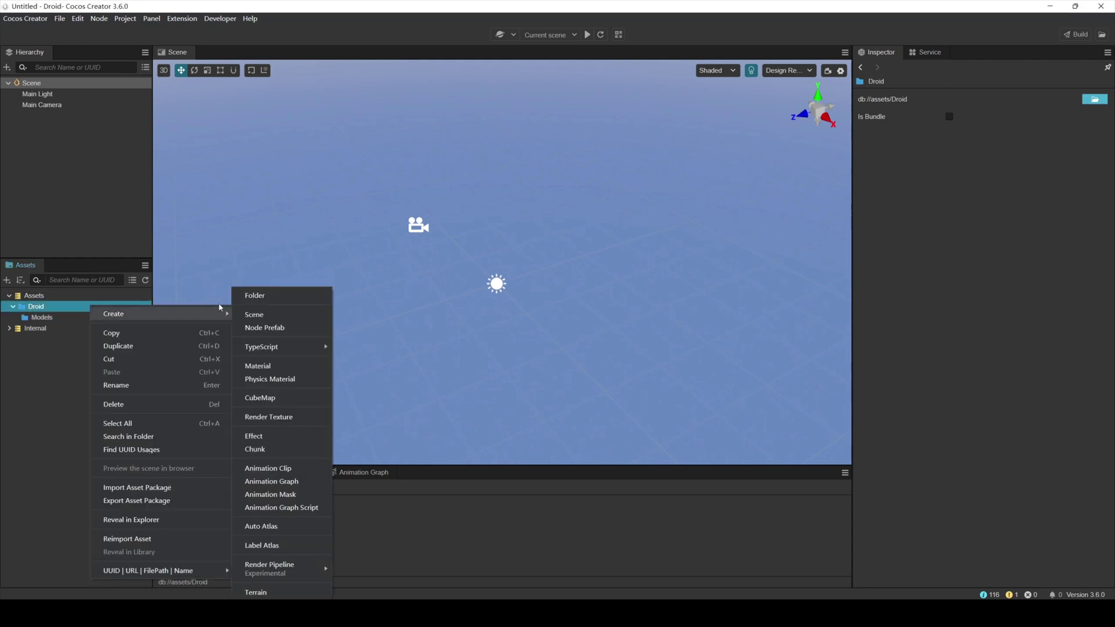
left_click(251, 295)
type("Materials")
key("Return")
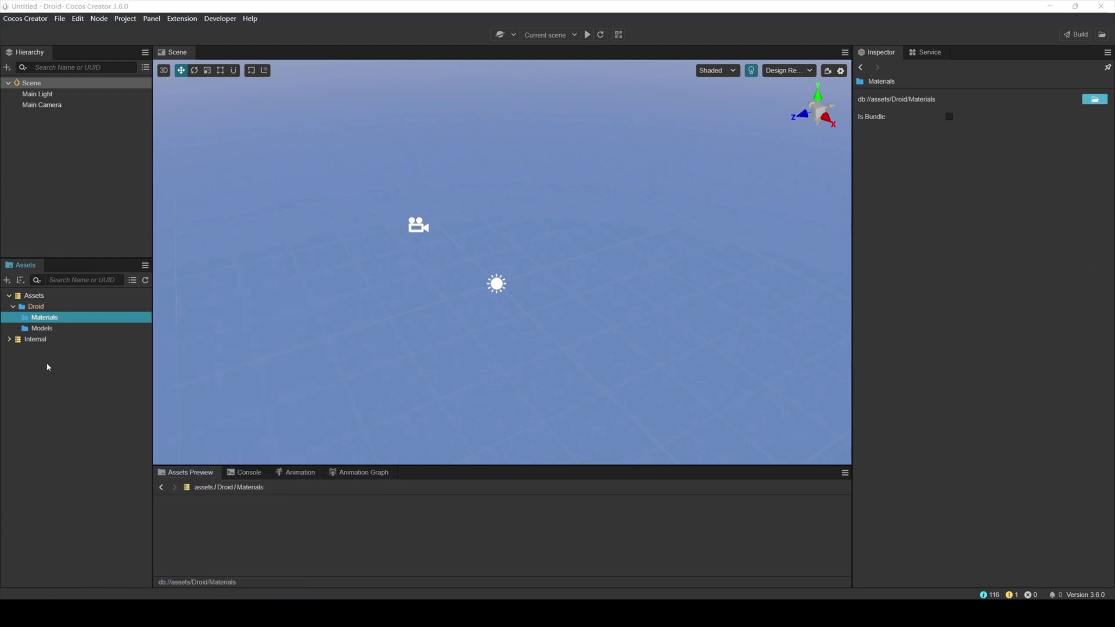
- Add Textures and Scenes subfolders inside the Droid folder
right_click(30, 310)
mouse_move(58, 316)
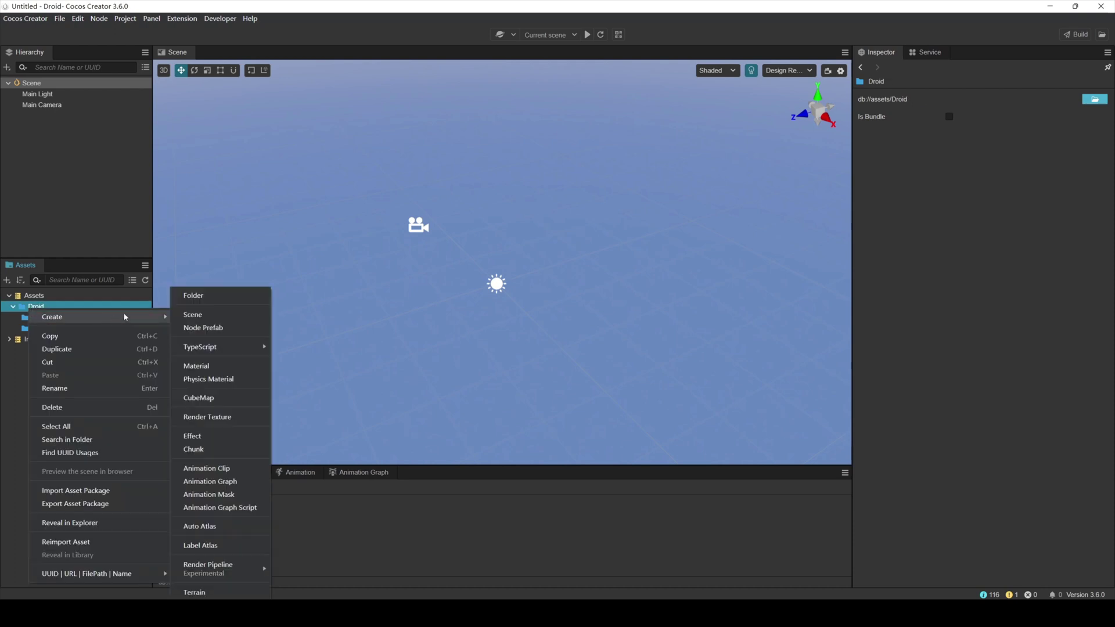
left_click(190, 295)
type("Textures")
key("Return")
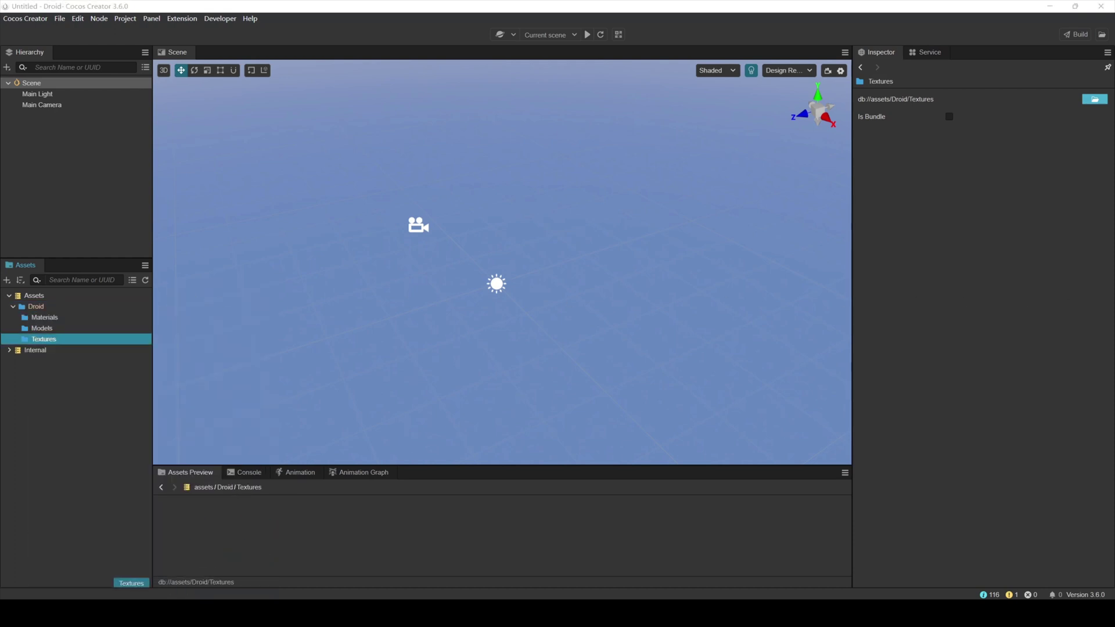
right_click(37, 309)
mouse_move(87, 318)
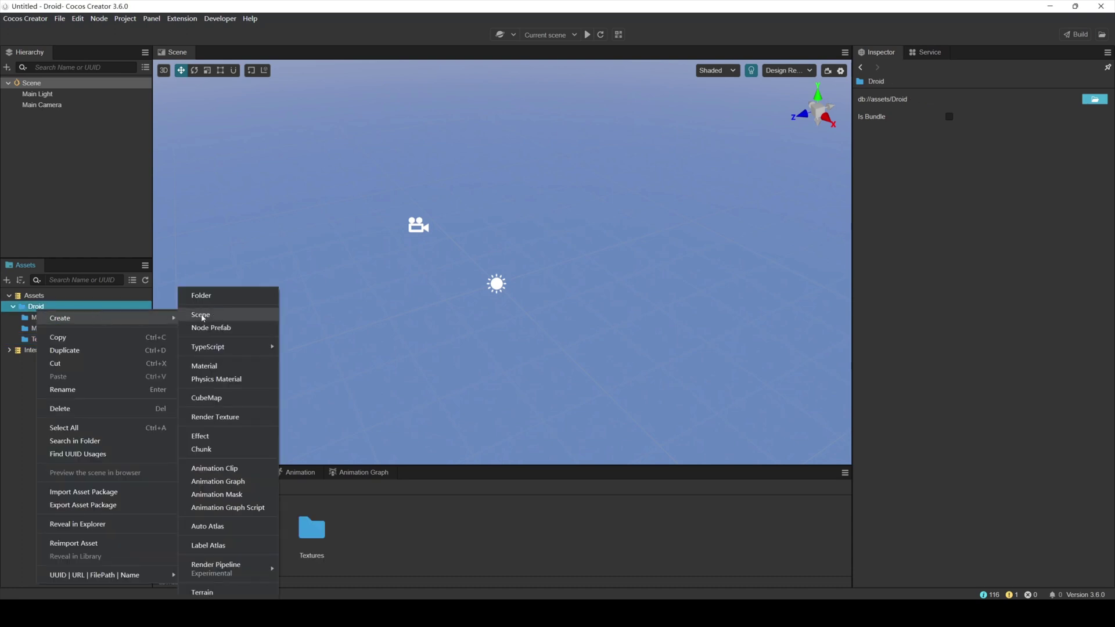
left_click(220, 297)
type("Scenes")
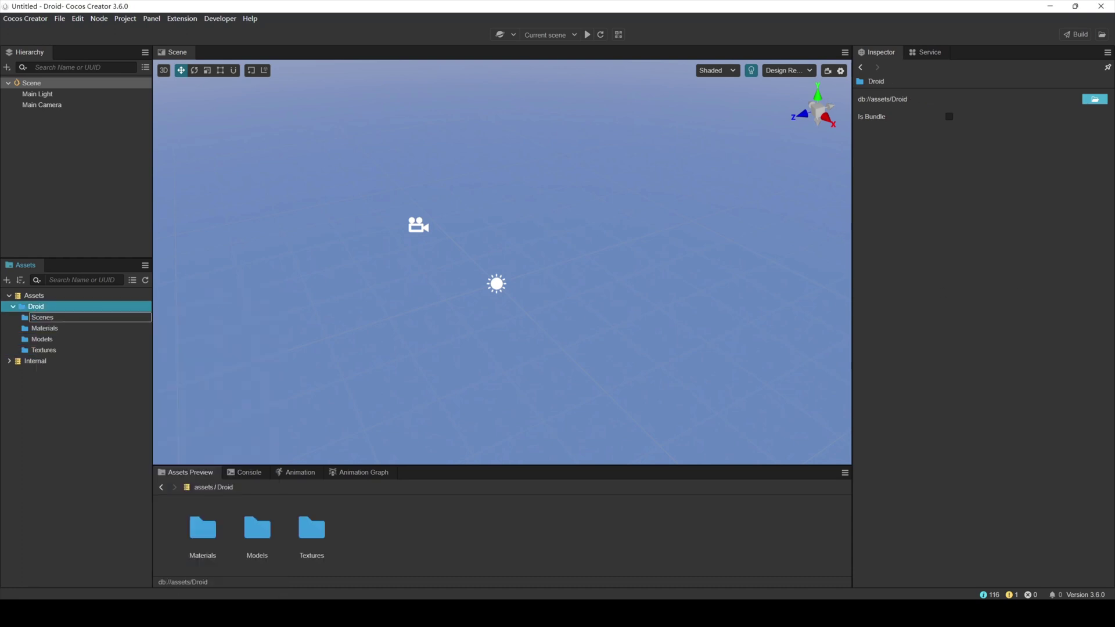
key("Return")
key("alt")
- Create a new scene named Droid in the Scenes folder
right_click(96, 342)
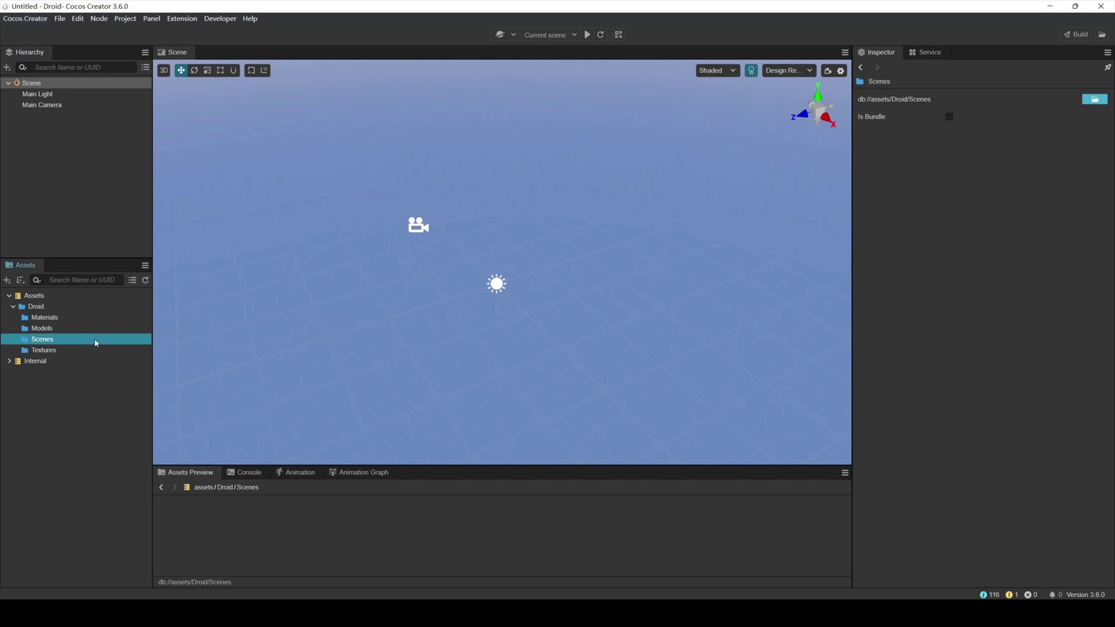
mouse_move(223, 74)
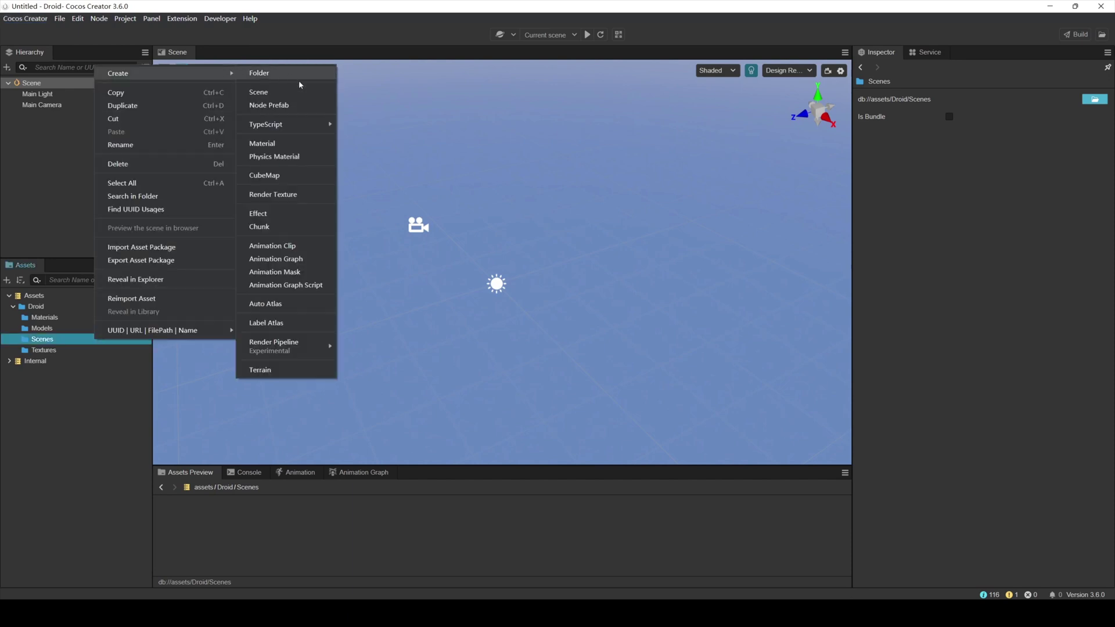
left_click(299, 90)
type("Droid")
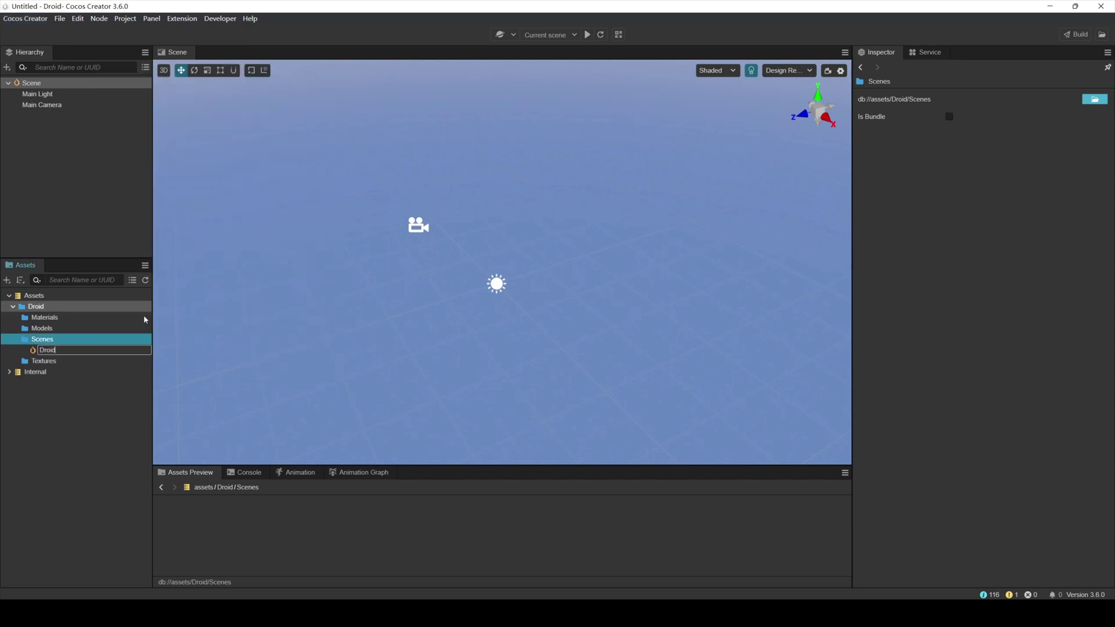
key("Return")
- Open the Droid scene and import BG.fbx and Droid.fbx into Models
double_click(59, 354)
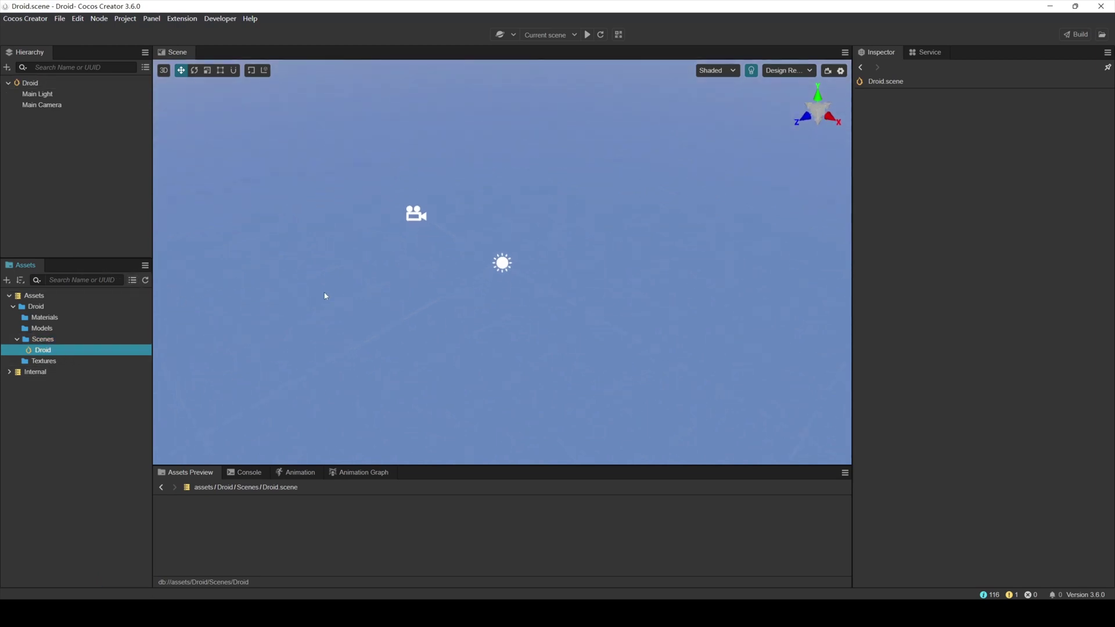
key("alt+Tab")
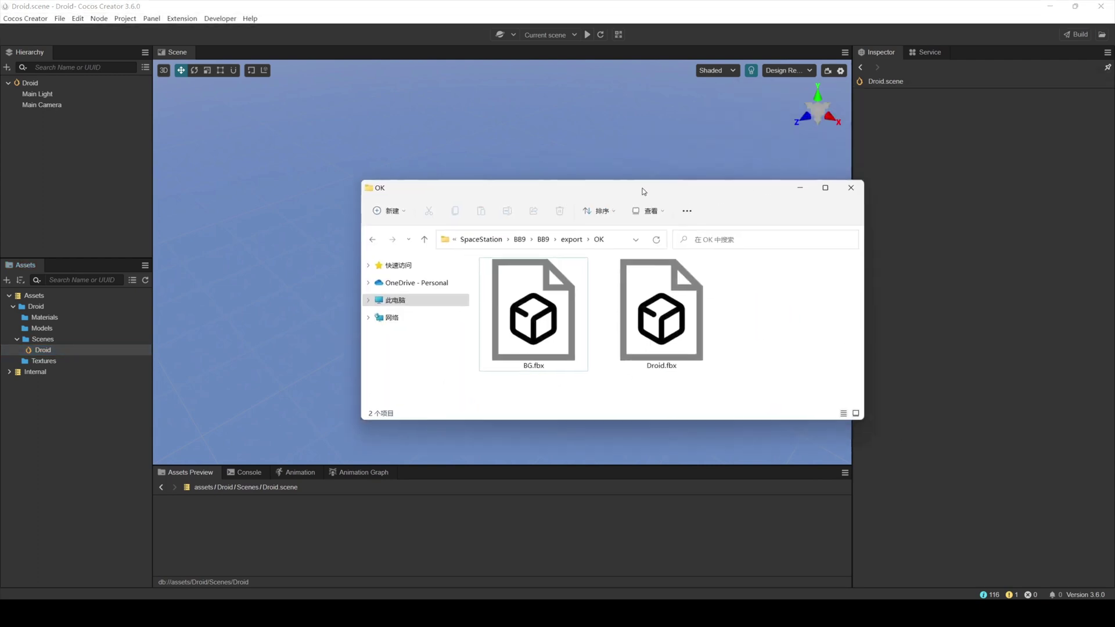
left_click_drag(643, 192, 615, 195)
left_click_drag(711, 303, 36, 329)
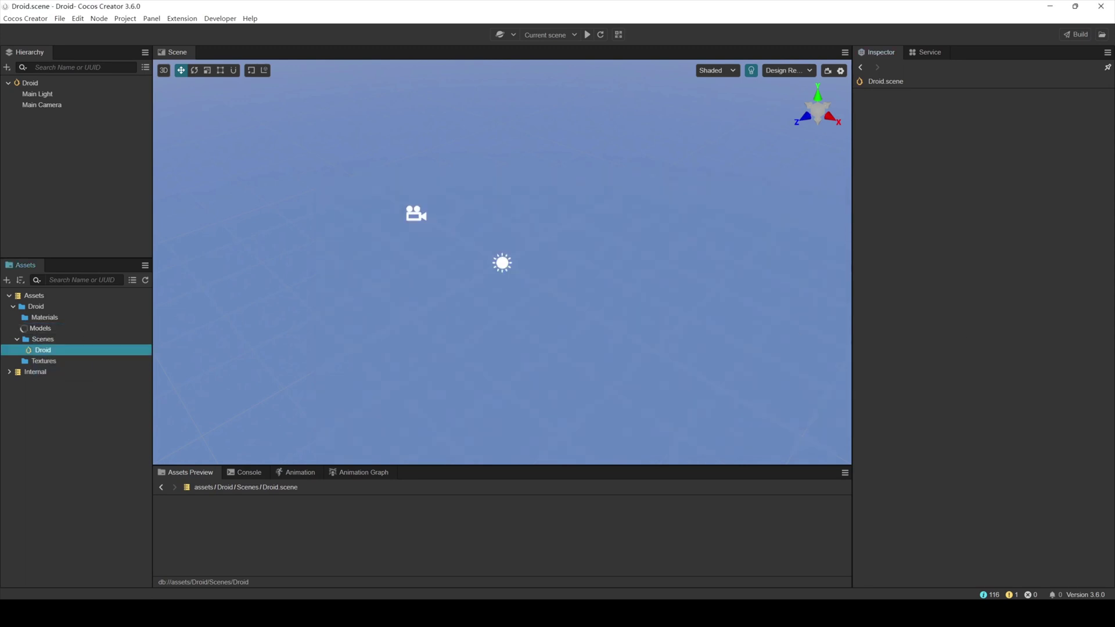
- Import the four Droid texture PNGs into the Textures folder
key("alt+Tab")
left_click_drag(521, 220, 508, 211)
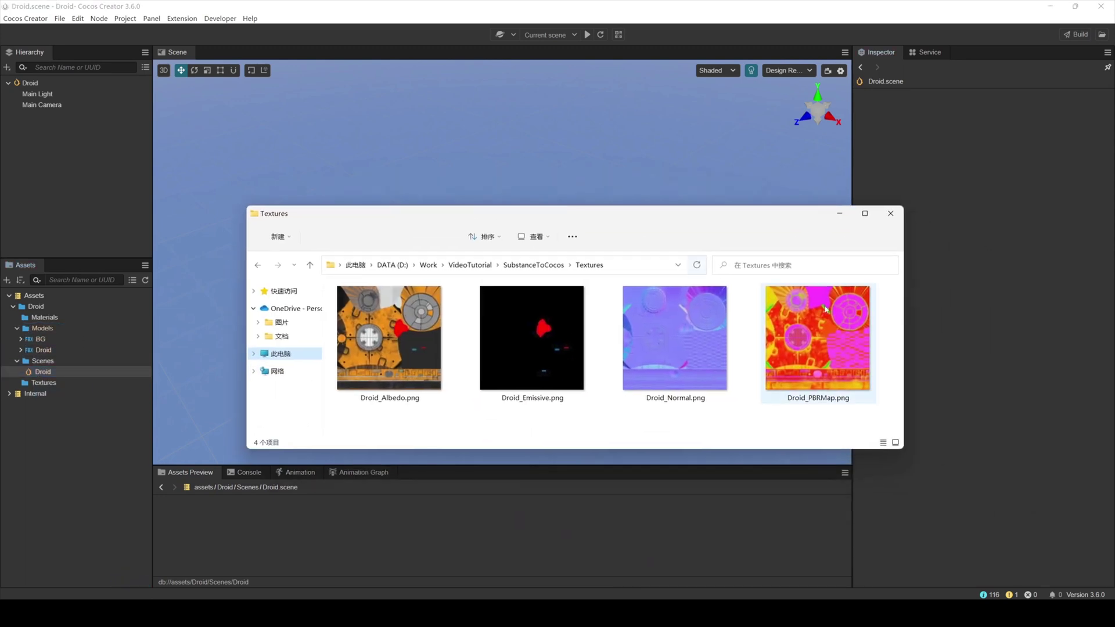
left_click_drag(886, 313, 55, 384)
- Give Droid_Albedo, Droid_Emissive and Droid_PBRMap Bilinear with Mipmaps filtering and apply
left_click(17, 383)
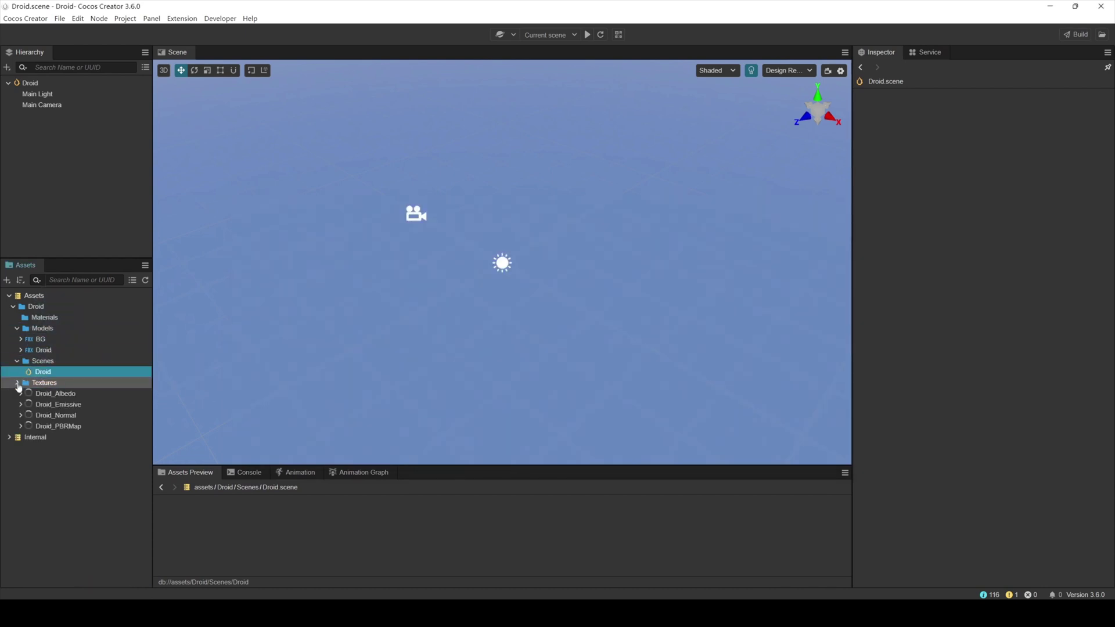
left_click(55, 393)
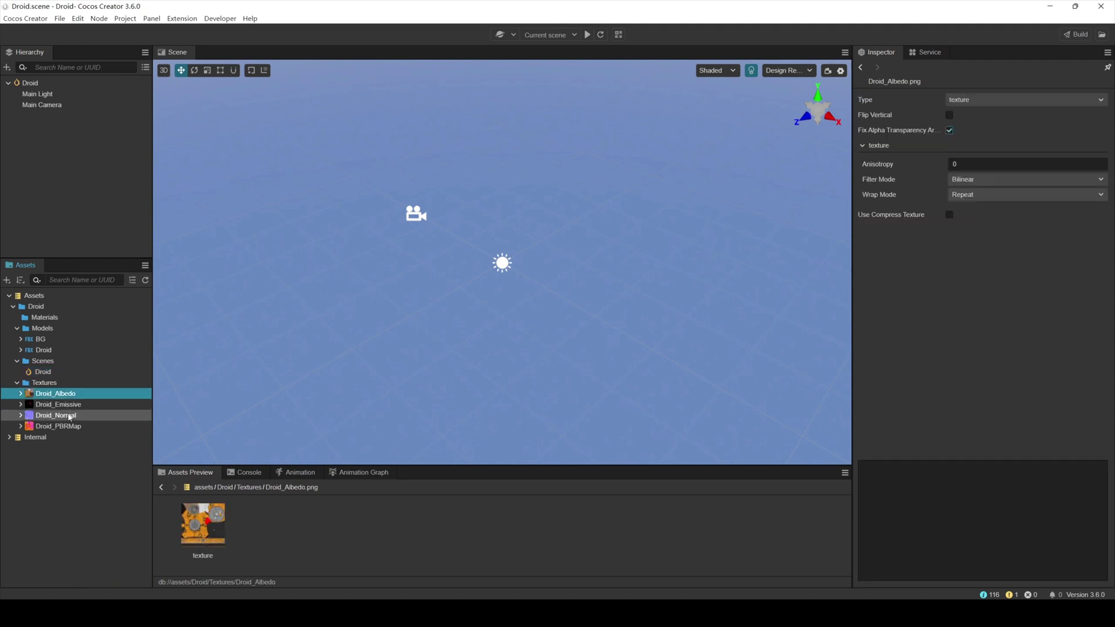
left_click(58, 405, "ctrl")
left_click(74, 426, "ctrl")
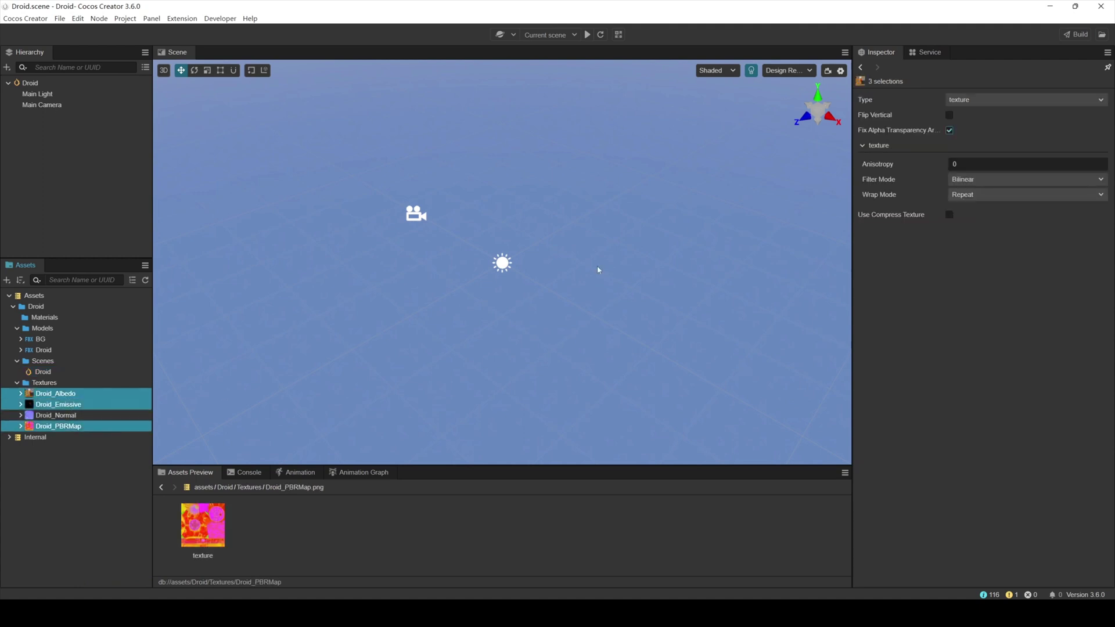
left_click(995, 99)
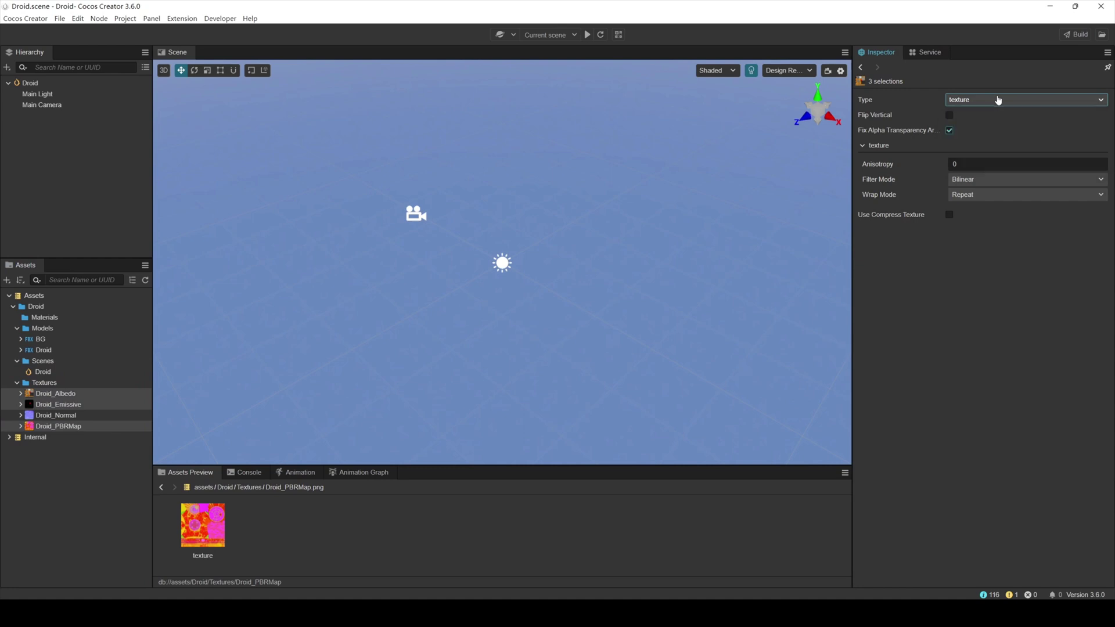
left_click(986, 181)
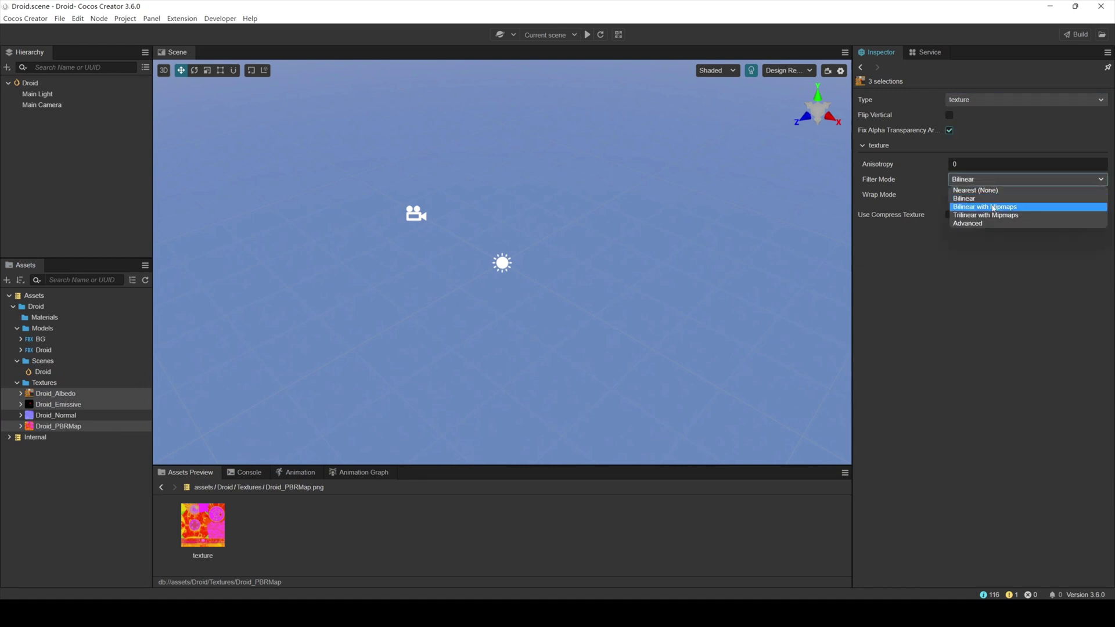
left_click(993, 208)
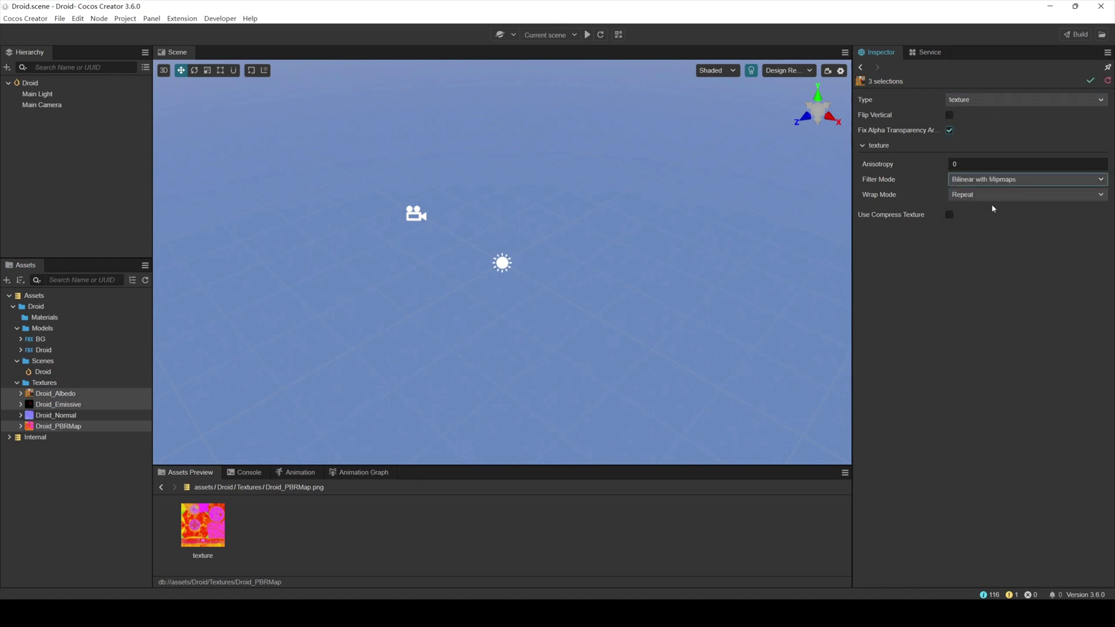
left_click(1092, 81)
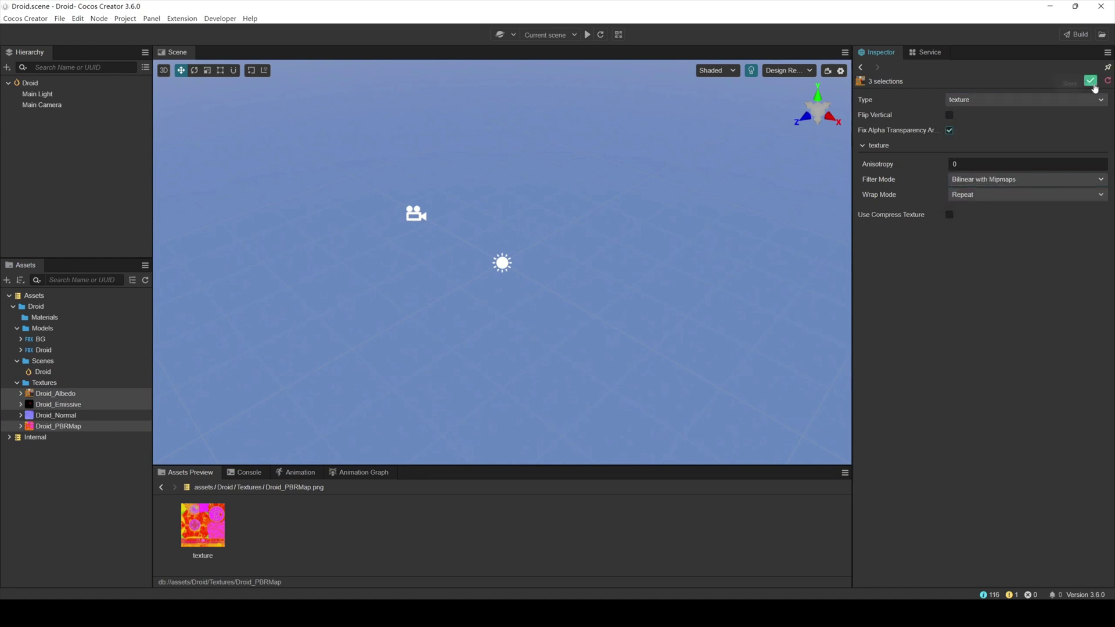
- Make Droid_Normal a normal map with Bilinear with Mipmaps filtering
left_click(78, 416)
left_click(973, 101)
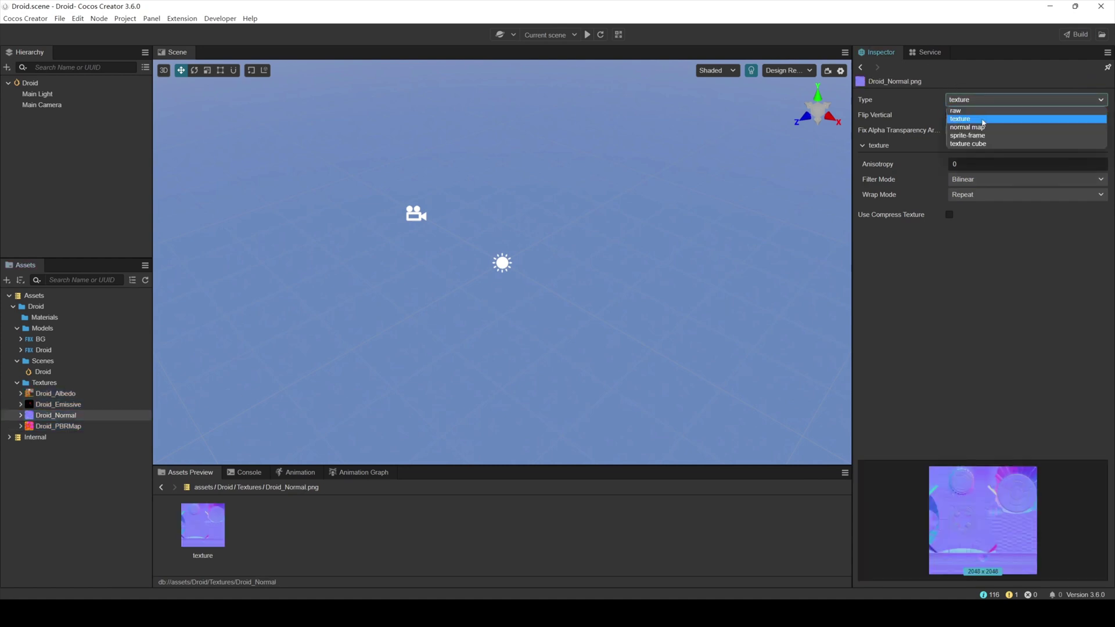
left_click(977, 129)
left_click(983, 165)
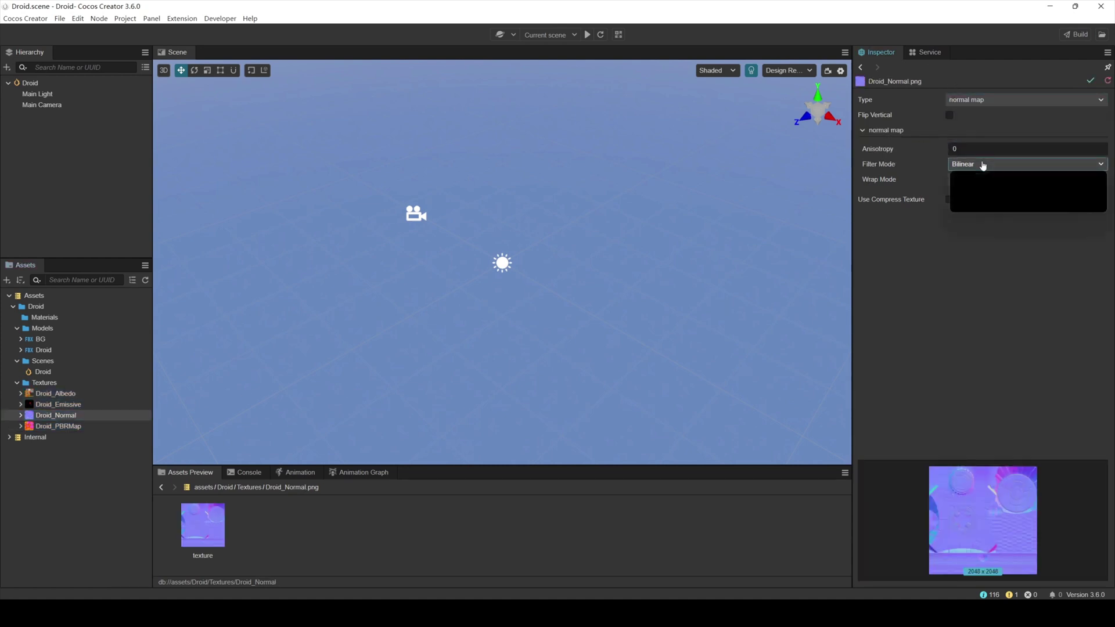
left_click(986, 192)
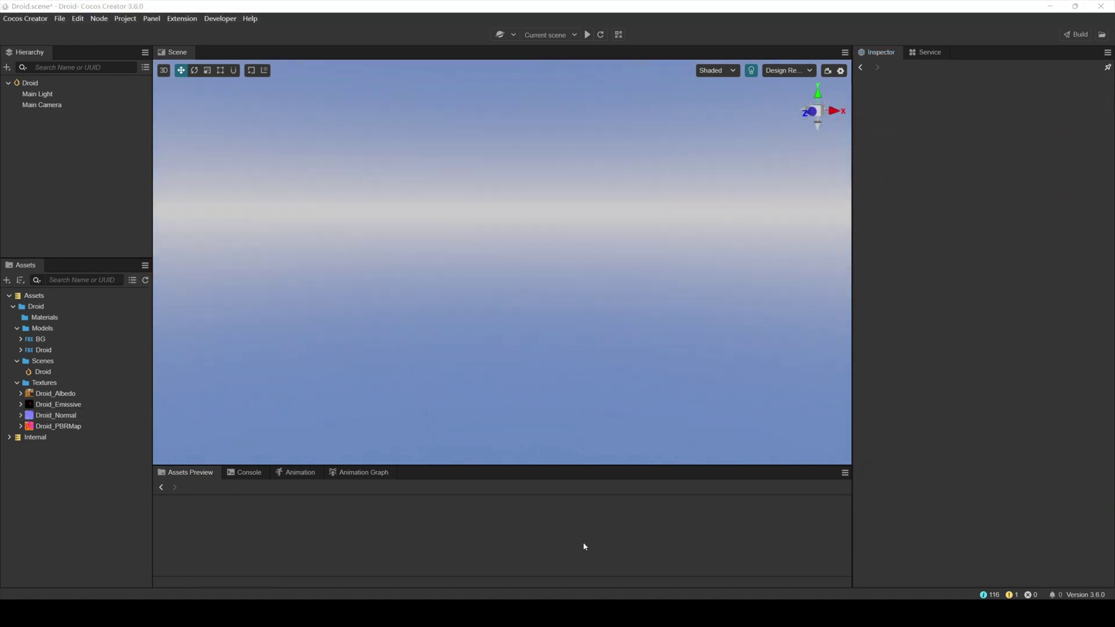
- Place the BG and Droid models into the scene
left_click(43, 350)
left_click(55, 340, "shift")
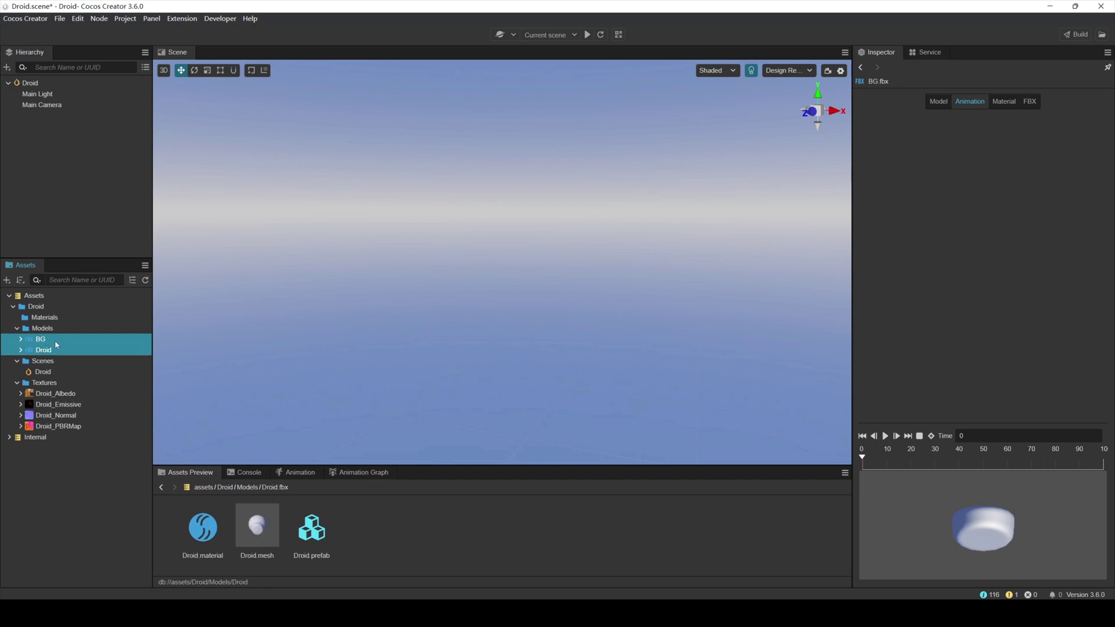
left_click_drag(55, 339, 73, 217)
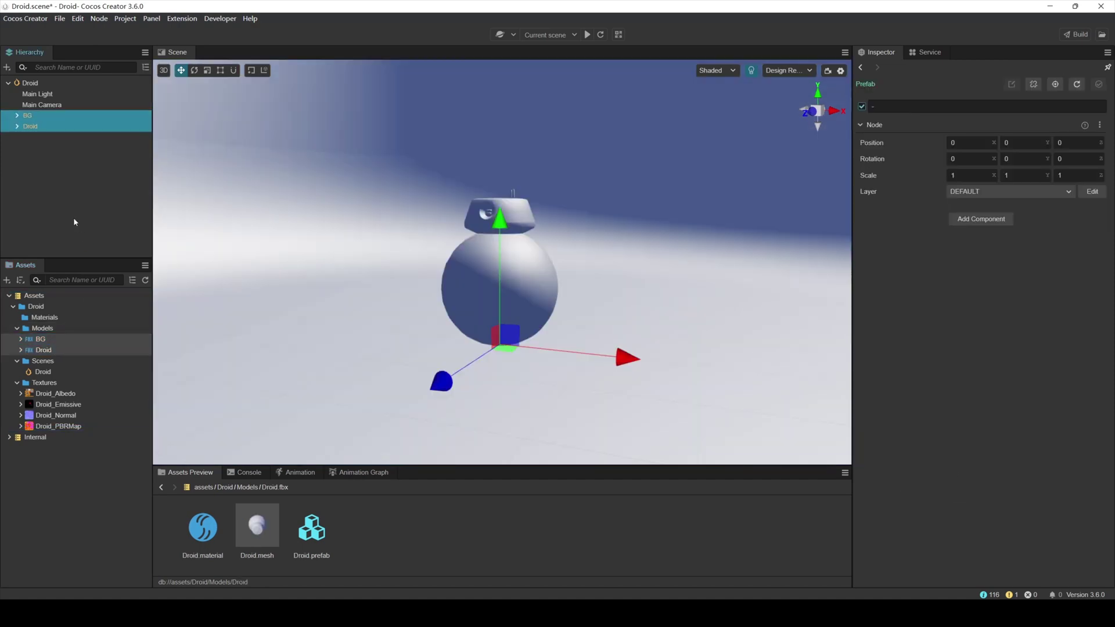
- Create a new material named M_Droid in the Materials folder
left_click(44, 317)
right_click(68, 317)
mouse_move(96, 327)
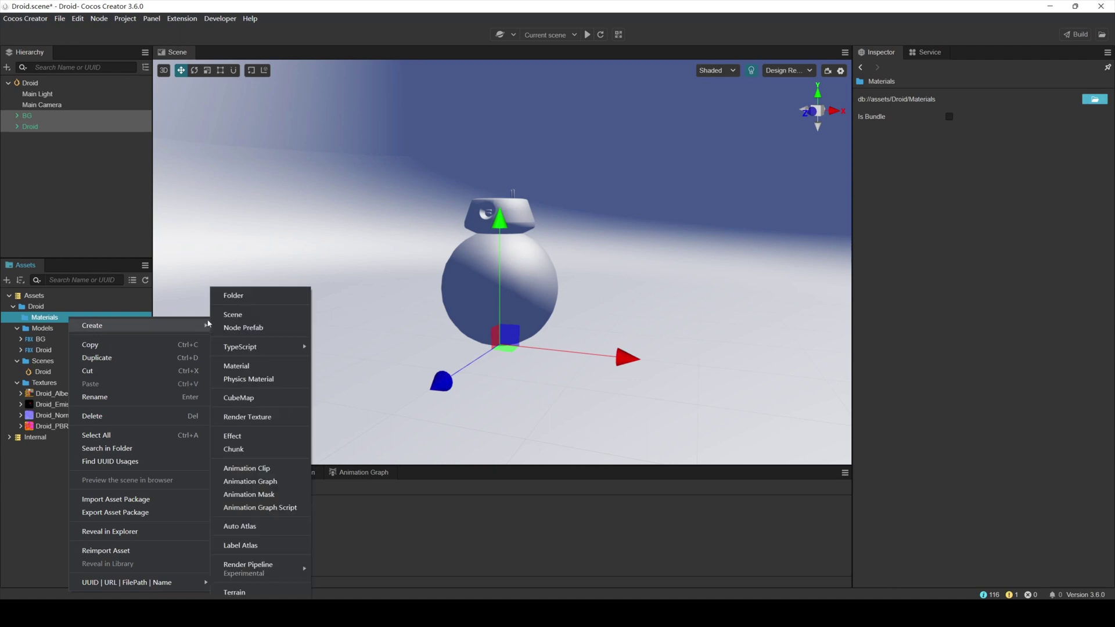
left_click(255, 361)
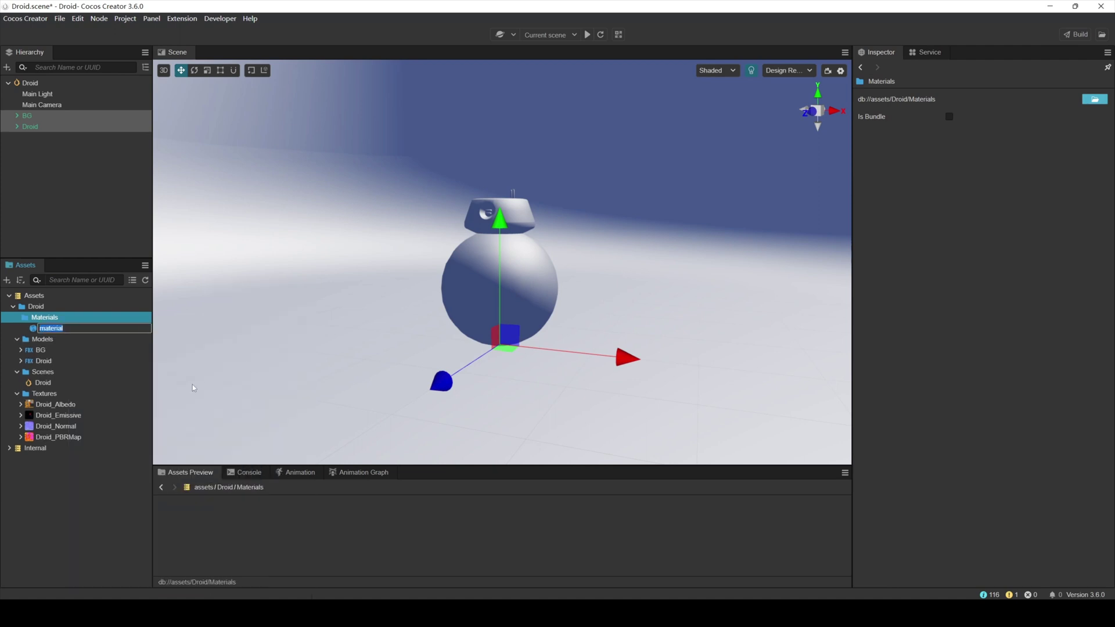
type("M_Droid")
key("Return")
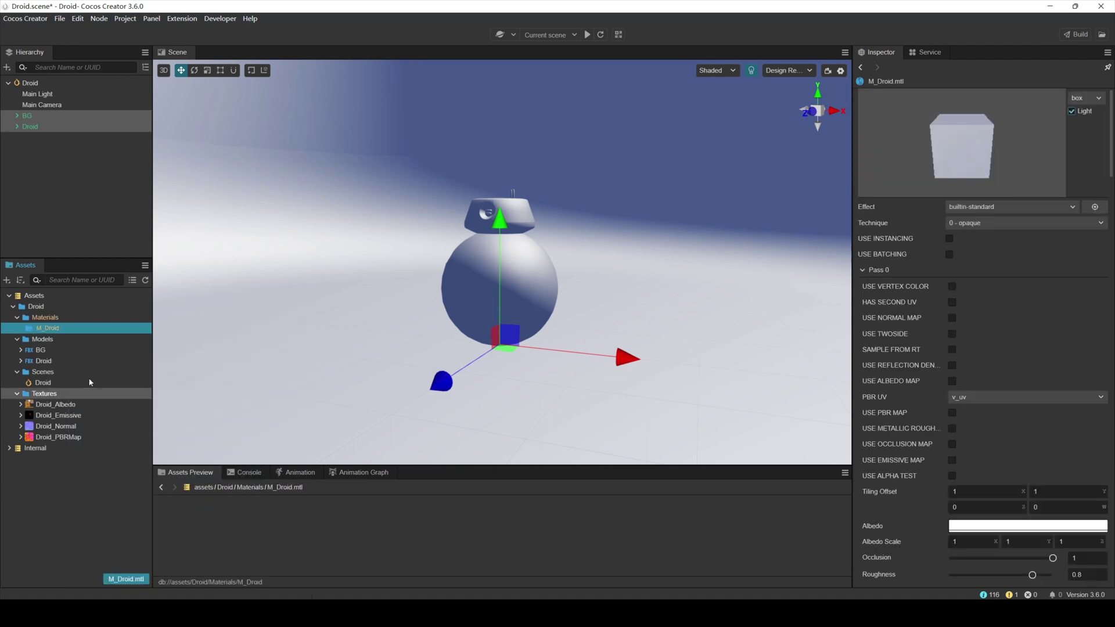
- Assign M_Droid to the droid's first material slot and enable its albedo map
left_click(509, 262)
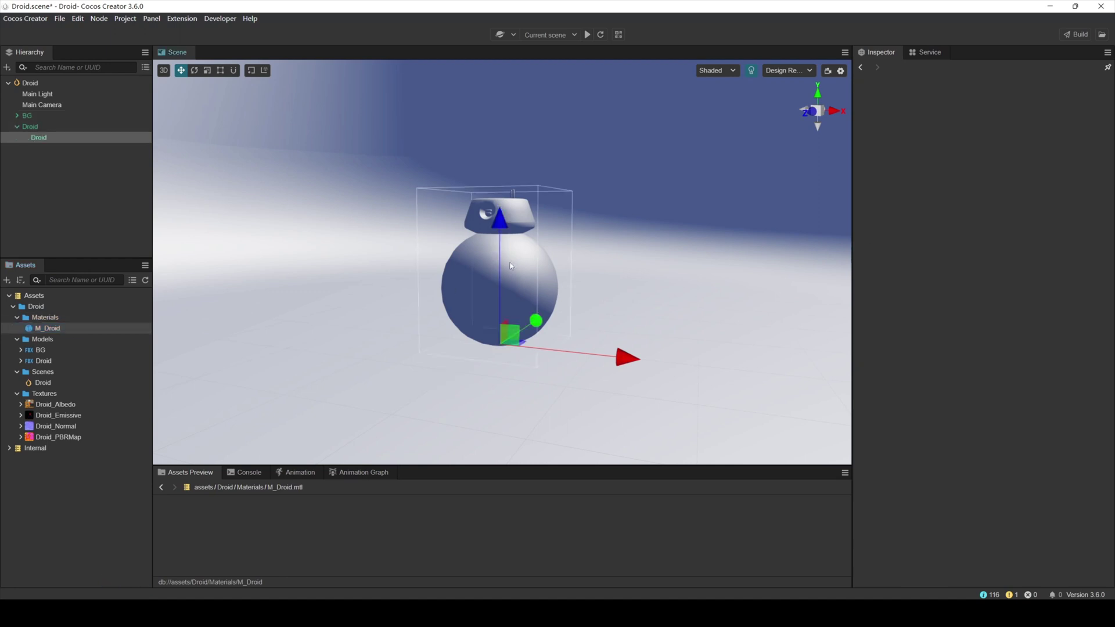
left_click(866, 234)
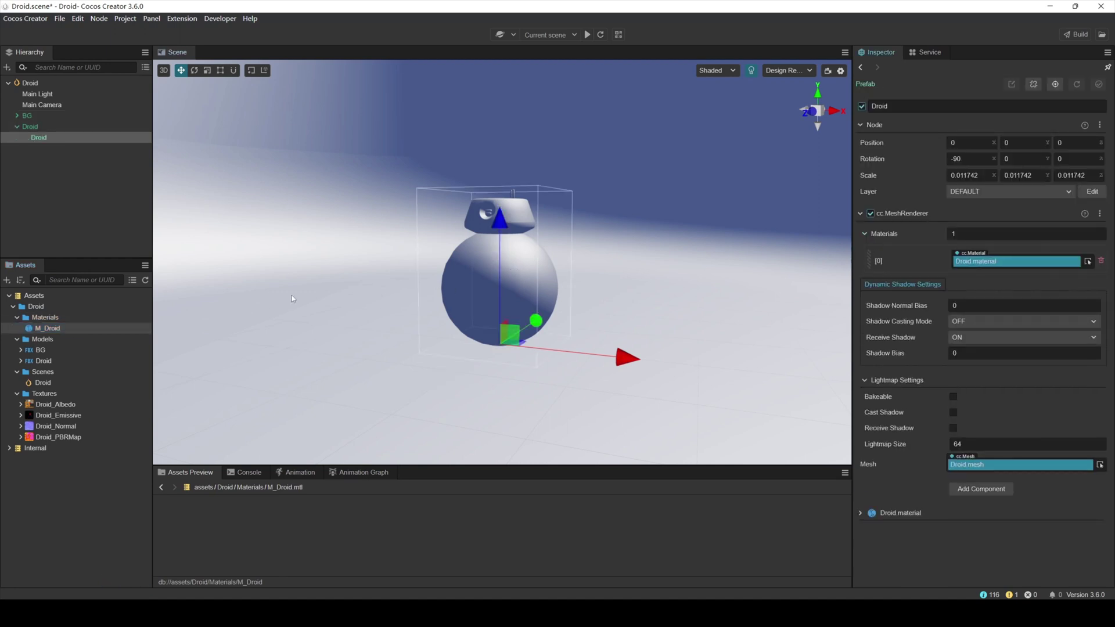
left_click_drag(49, 329, 1029, 265)
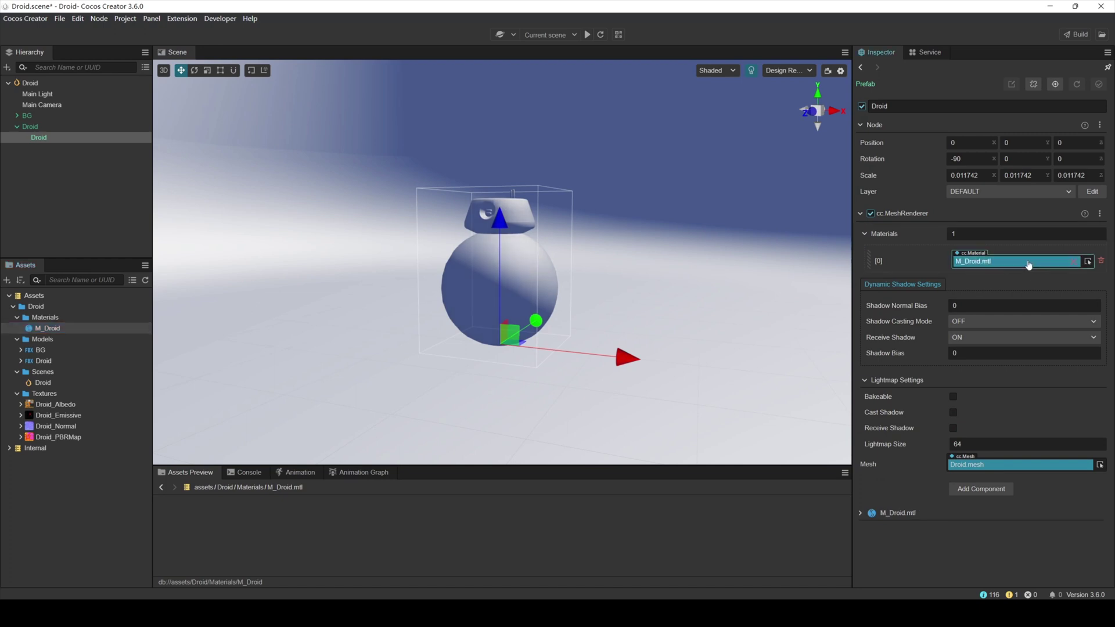
left_click(54, 330)
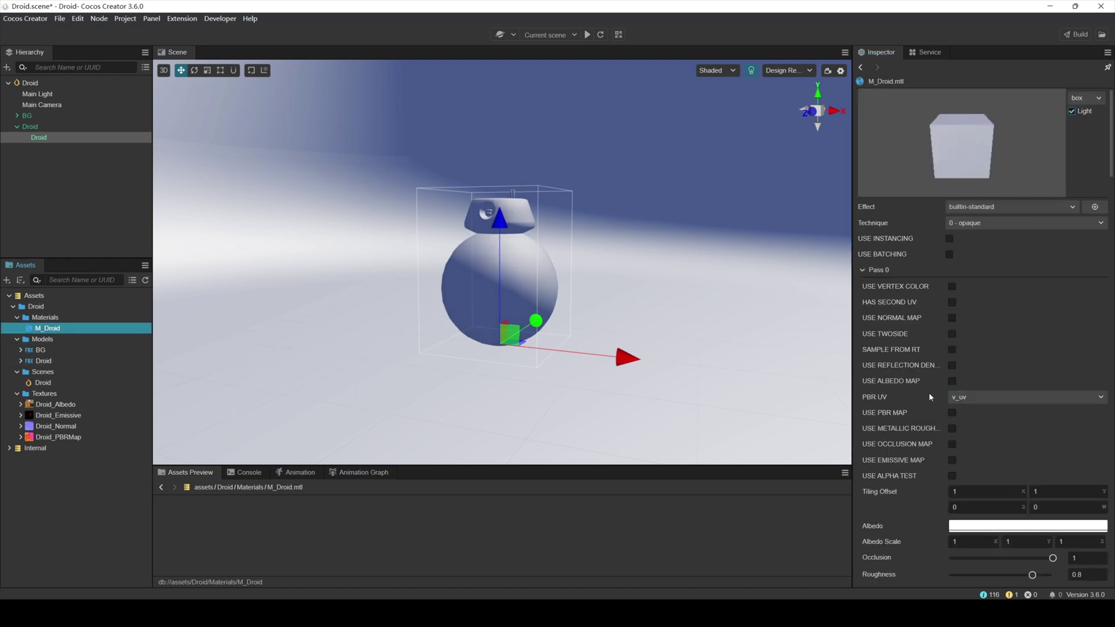
left_click(951, 382)
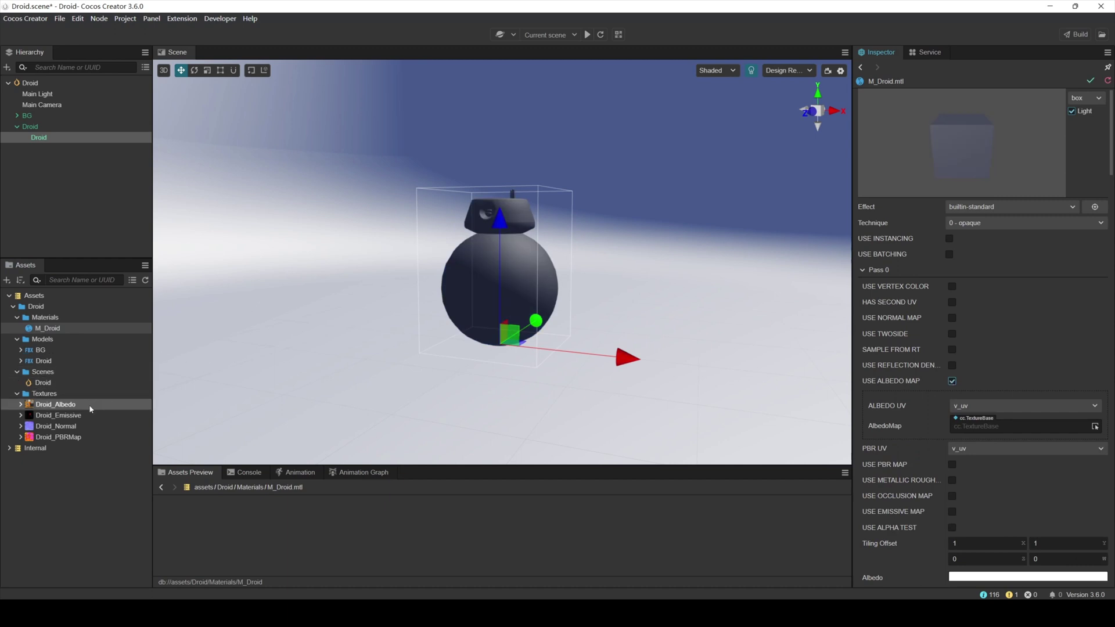
- Plug Droid_Albedo into the albedo map and Droid_Normal into the normal map of M_Droid
left_click_drag(90, 409, 1016, 427)
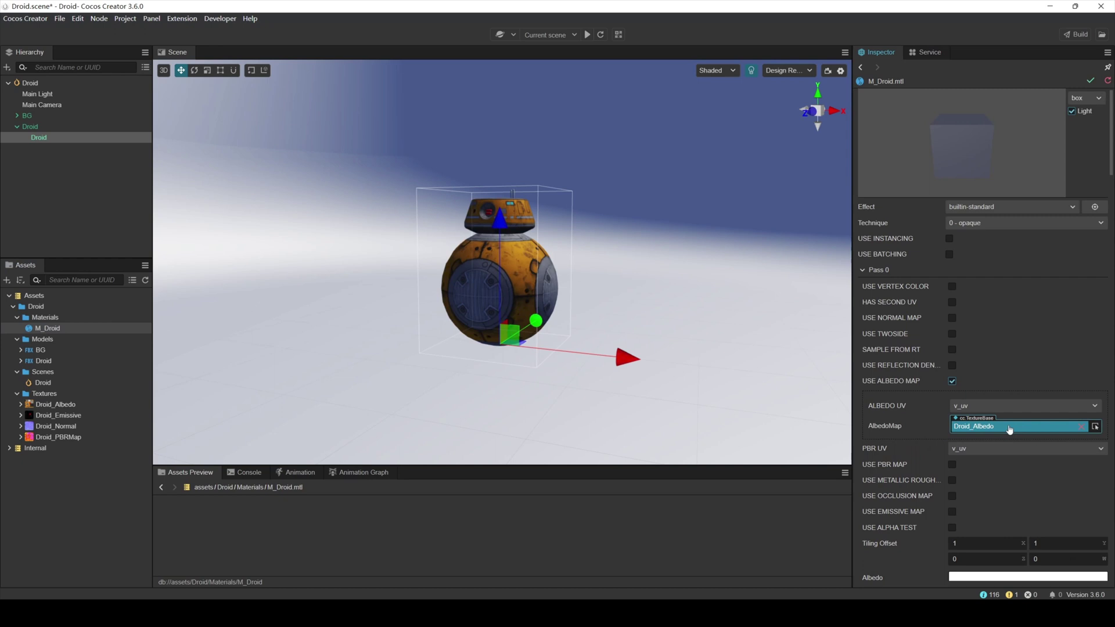
left_click(952, 318)
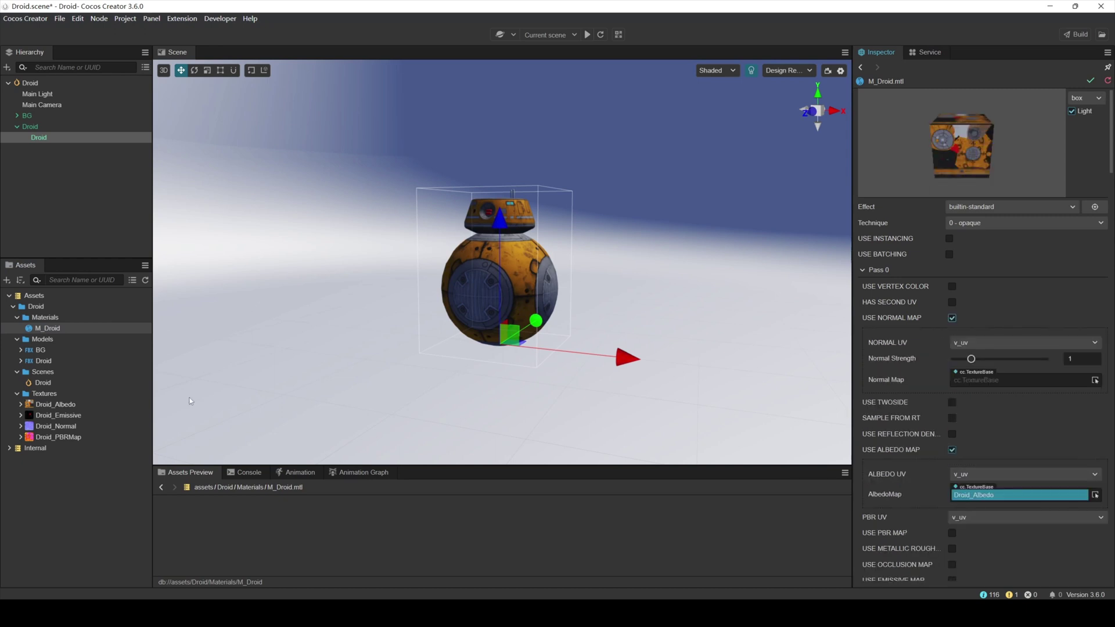
left_click_drag(58, 427, 999, 385)
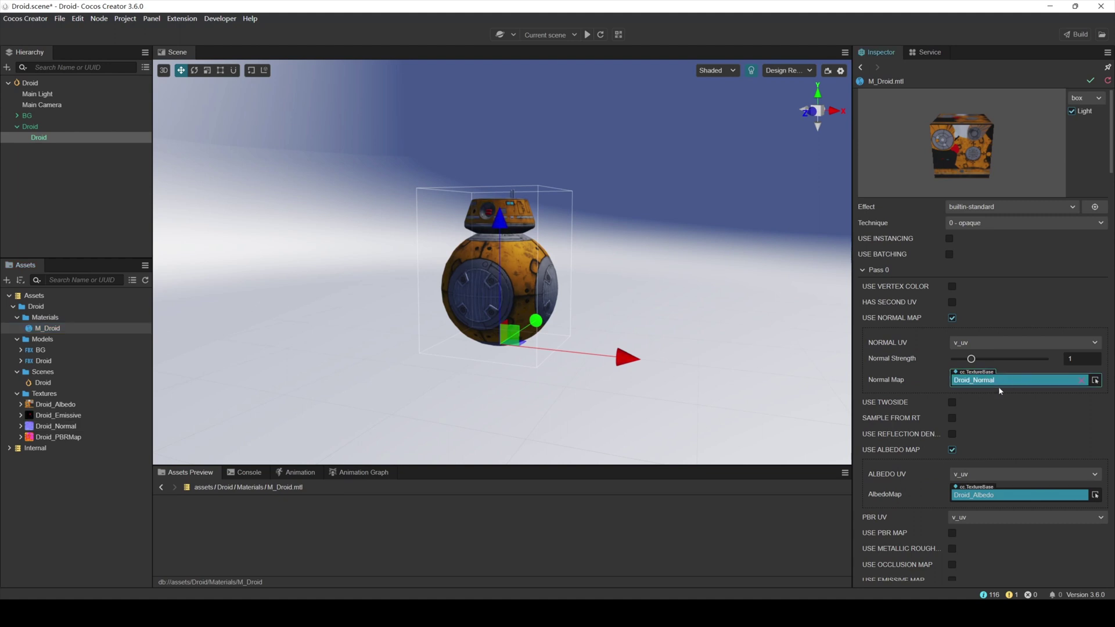
scroll(979, 410, "down", 3)
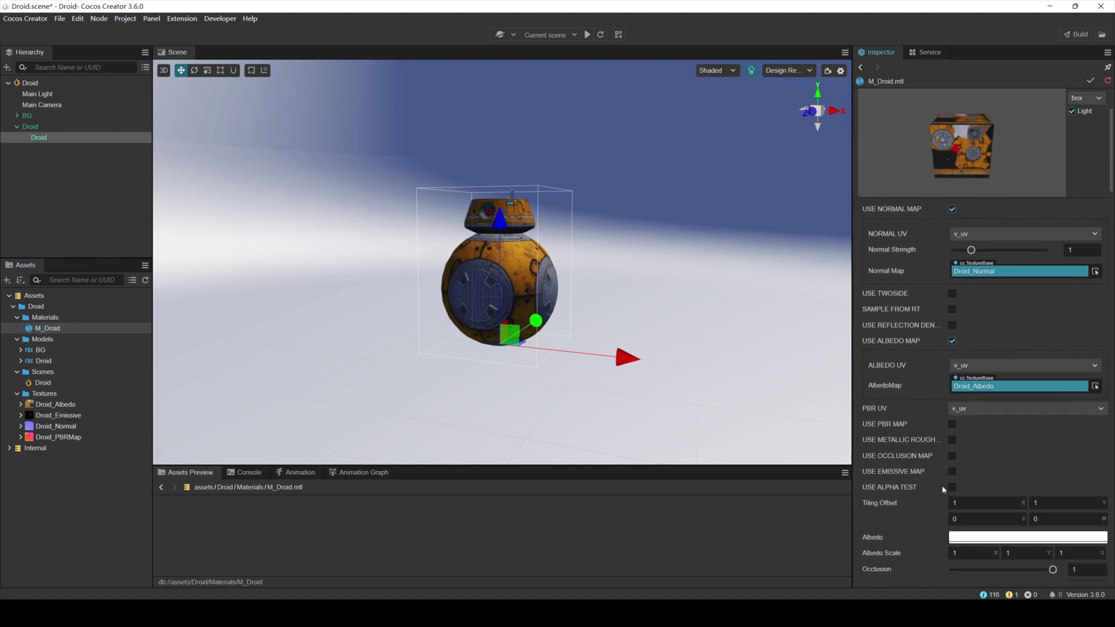
- Enable and assign Droid_PBRMap as the PBR map and Droid_Emissive as the emissive map
left_click(952, 424)
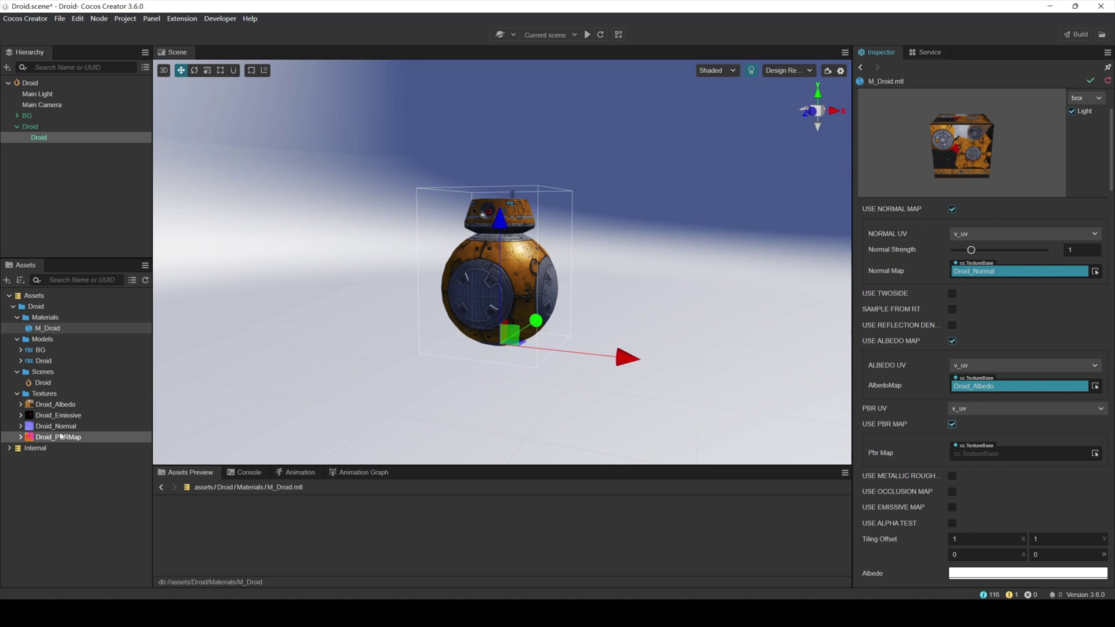
mouse_move(58, 437)
left_mouse_down()
mouse_move(1063, 439)
mouse_move(1023, 454)
left_mouse_up()
scroll(981, 479, "down", 2)
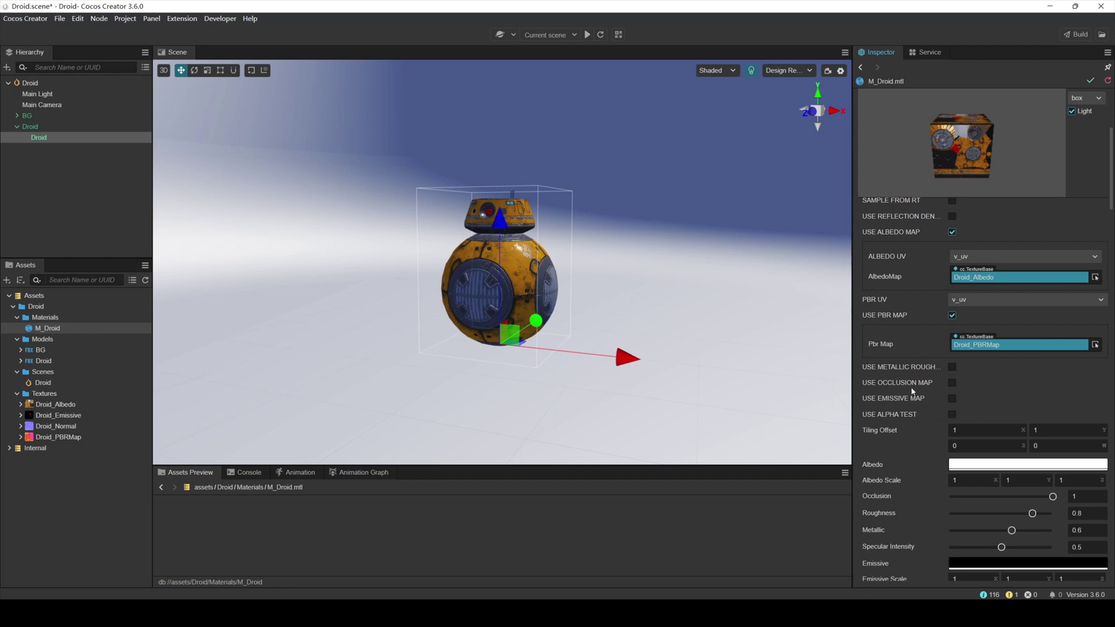
left_click(952, 399)
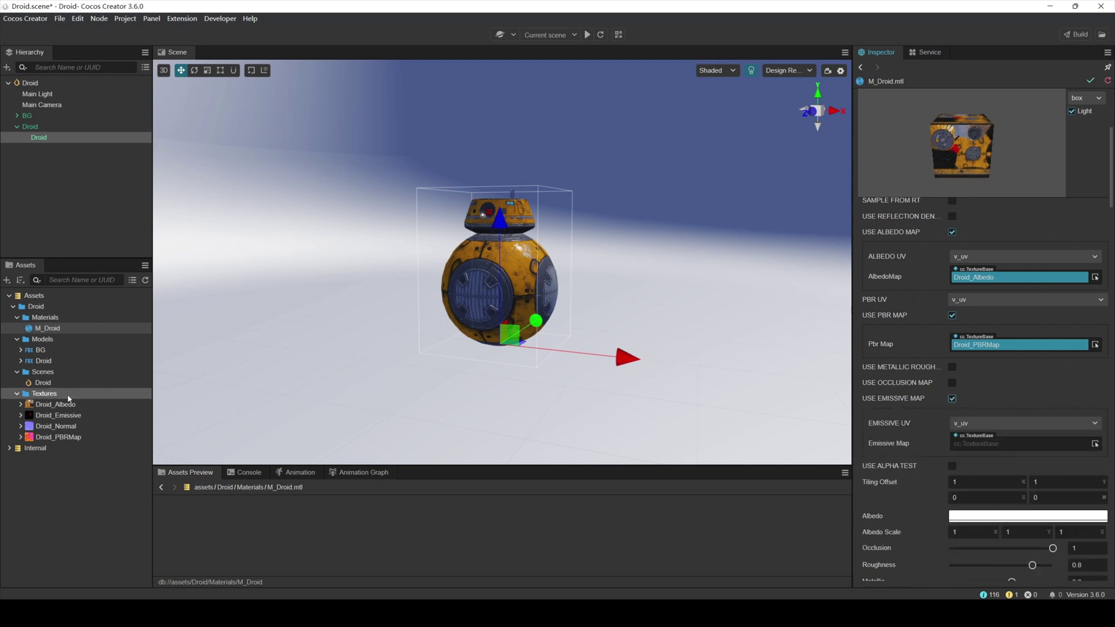
left_click_drag(81, 416, 1029, 449)
scroll(1029, 449, "down", 1)
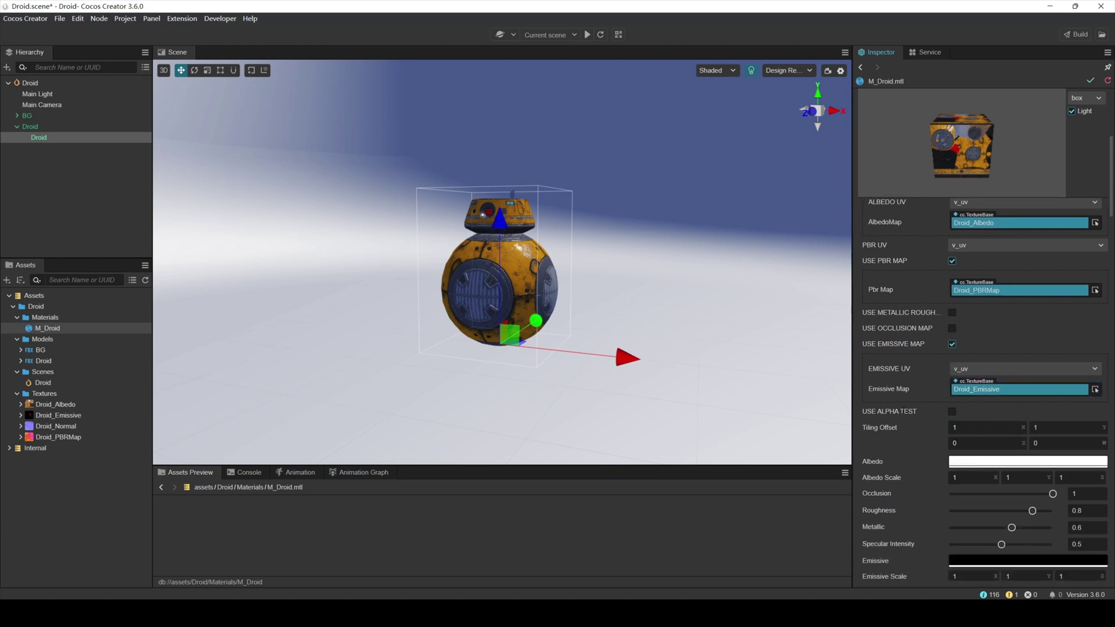
- Enable alpha testing on M_Droid and set its cull mode to NONE
left_click(952, 413)
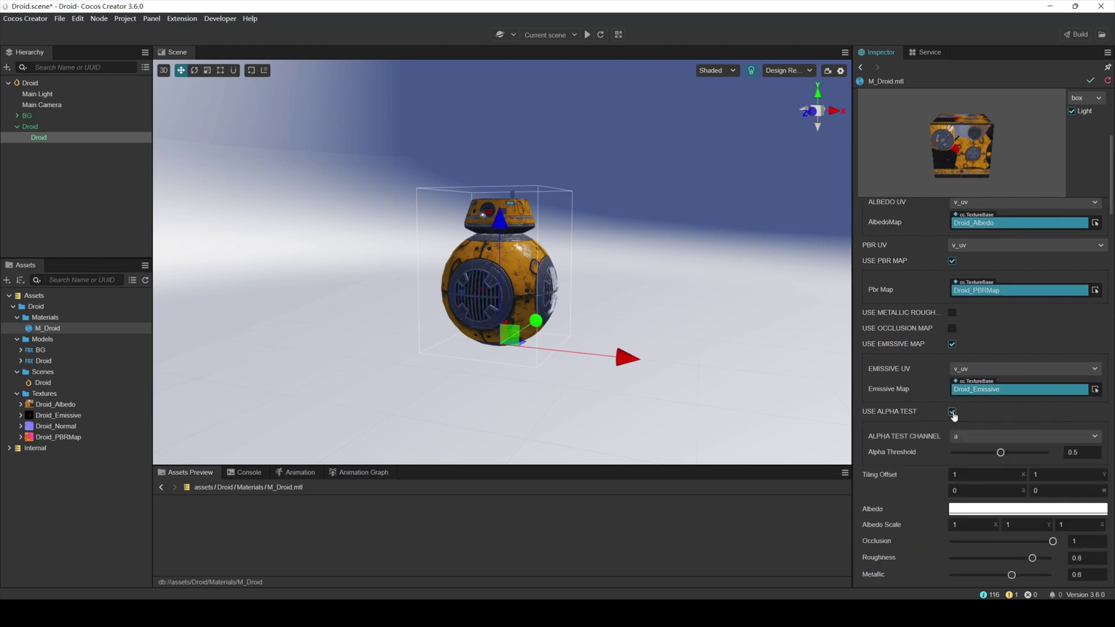
scroll(569, 273, "up", 2)
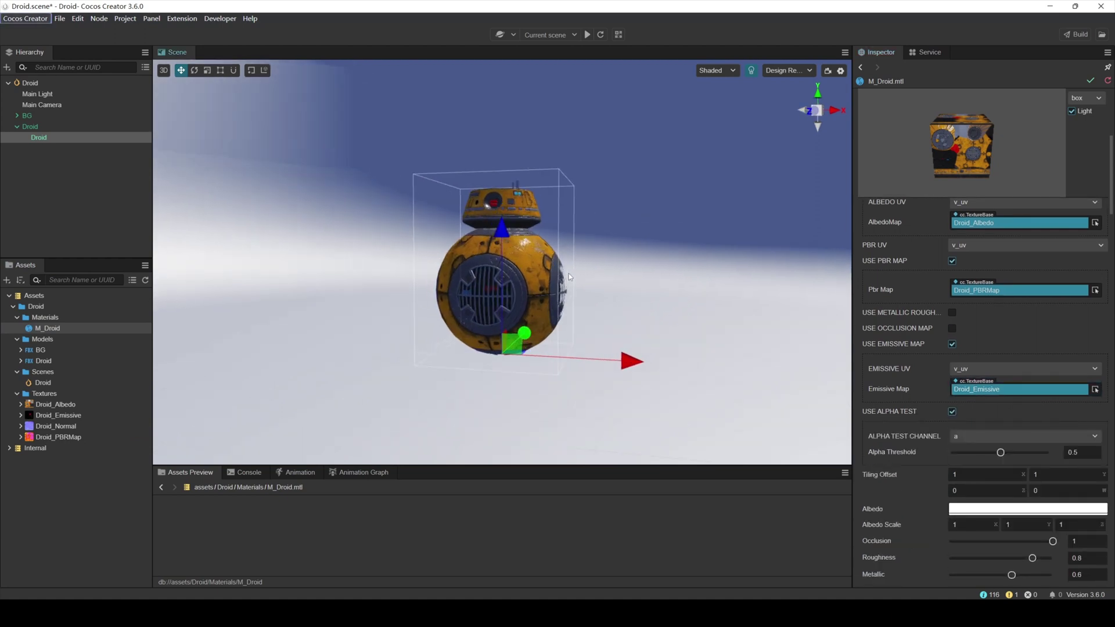
left_click_drag(582, 277, 523, 280, "alt")
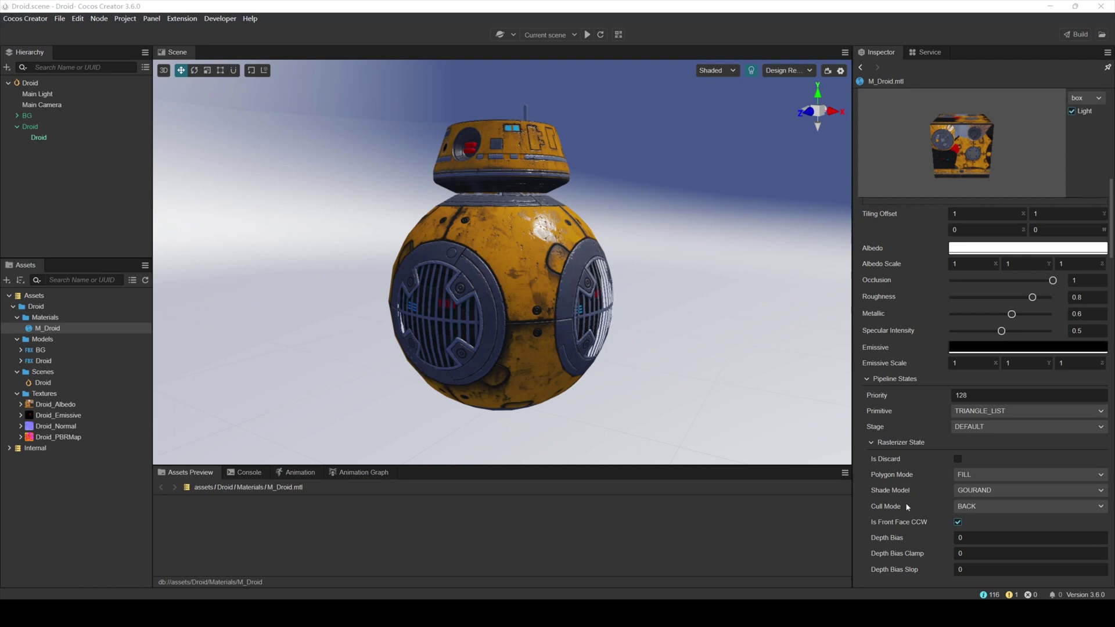
left_click(1026, 507)
left_click(1020, 521)
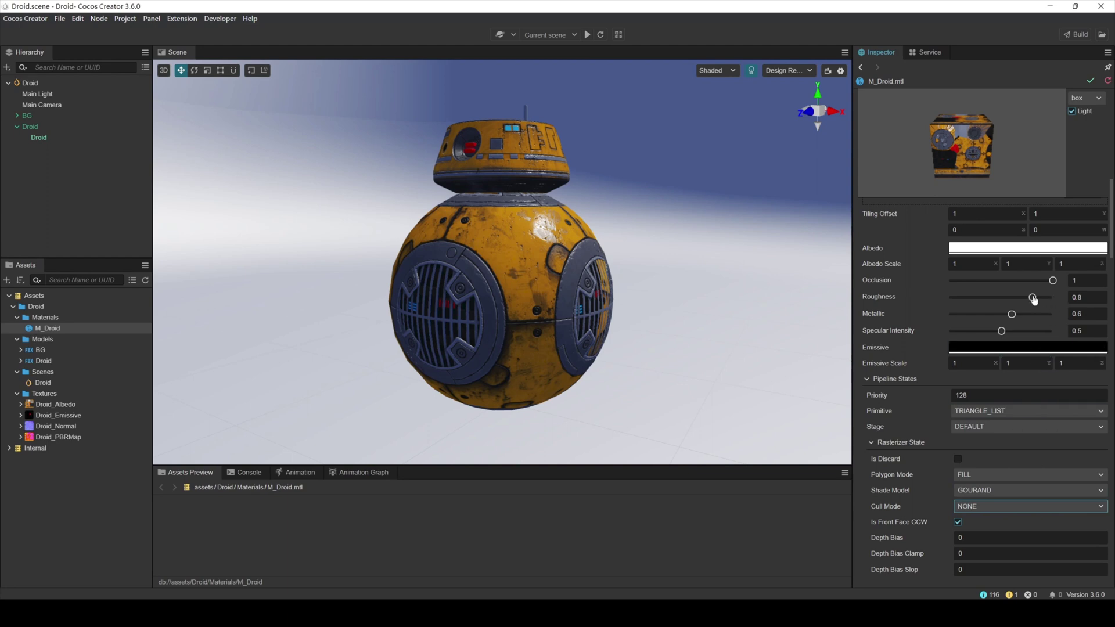
- Raise M_Droid's roughness and metallic (0.869), lower occlusion to 0.617, and save it
mouse_move(1034, 298)
left_mouse_down()
mouse_move(1053, 297)
mouse_move(946, 307)
mouse_move(1054, 297)
mouse_move(1052, 314)
mouse_move(953, 314)
mouse_move(1052, 314)
mouse_move(912, 330)
mouse_move(1041, 326)
left_mouse_up()
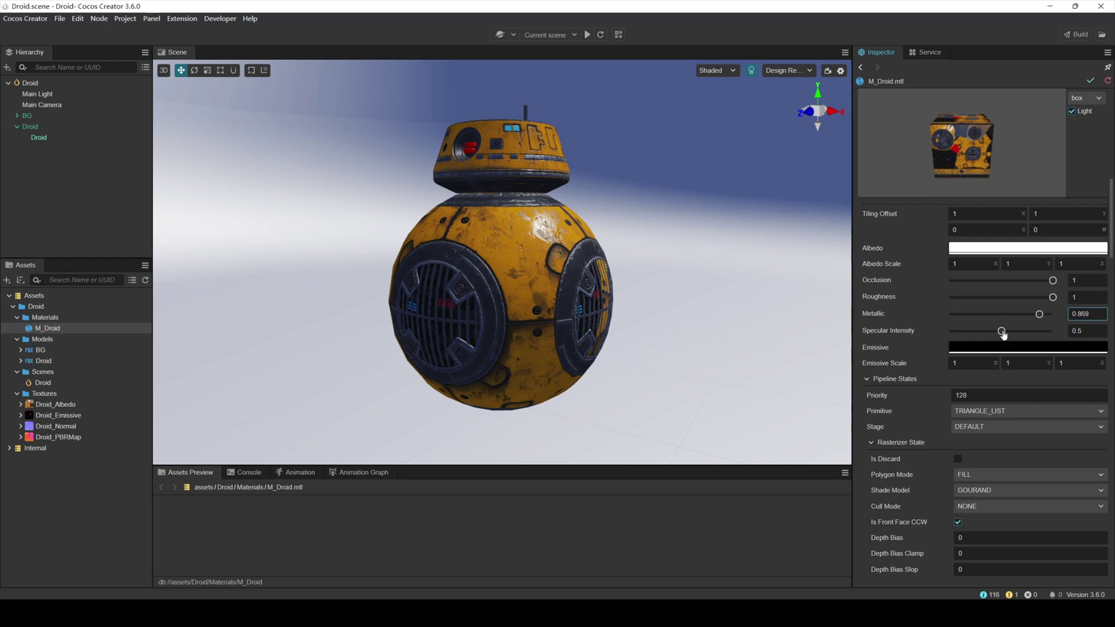
mouse_move(1054, 282)
left_mouse_down()
mouse_move(946, 285)
mouse_move(1051, 283)
mouse_move(1016, 286)
left_mouse_up()
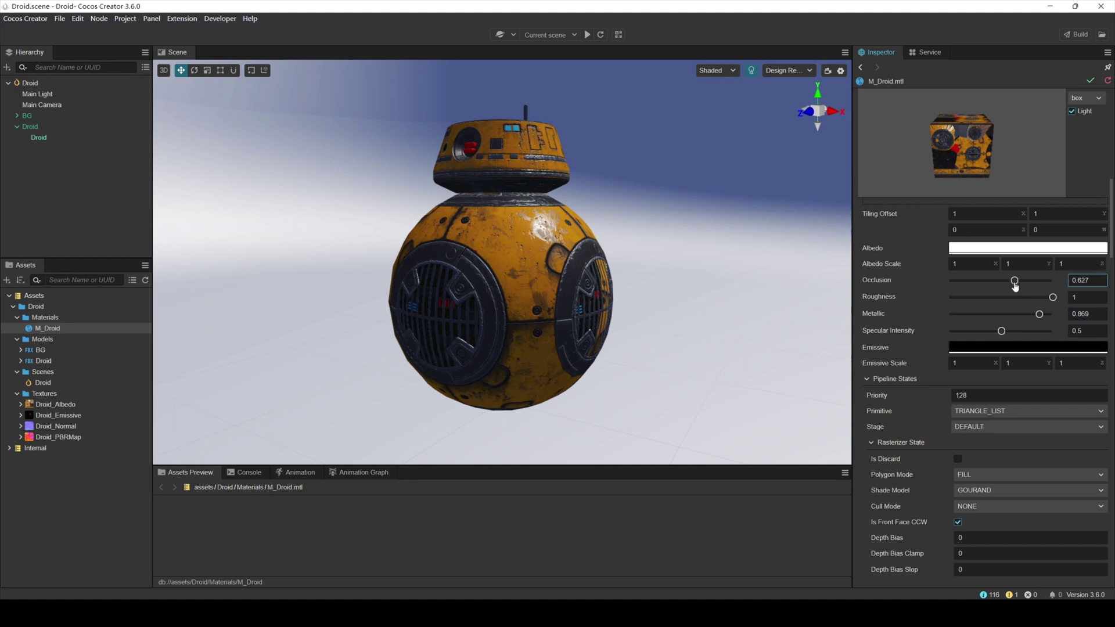
key("ctrl+s")
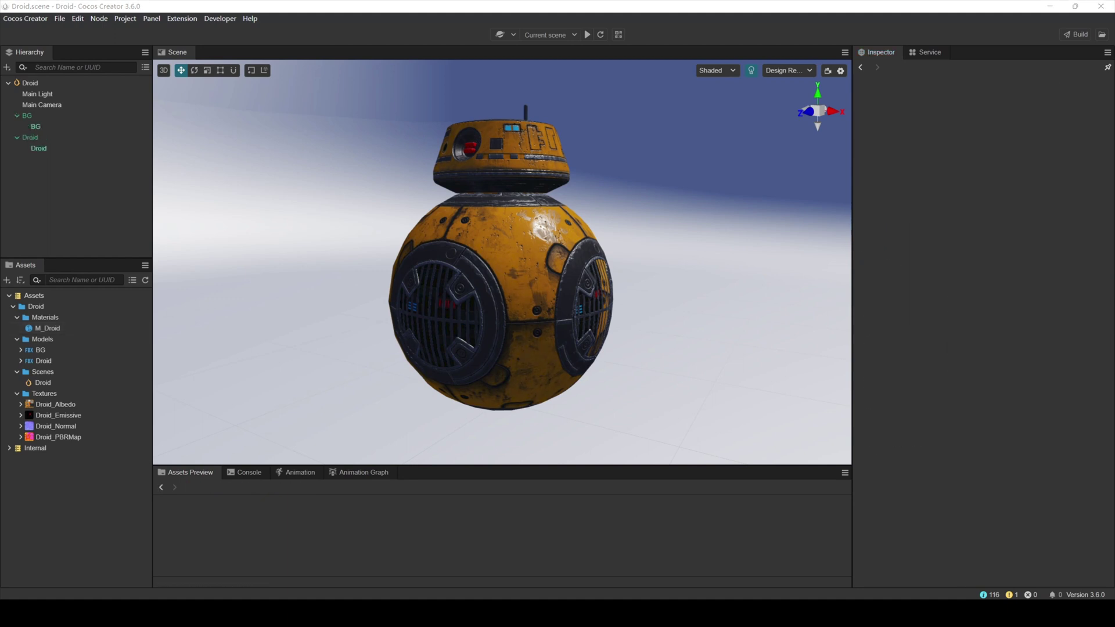
- Create a new material named M_BG in the Materials folder
left_click(54, 320)
right_click(54, 322)
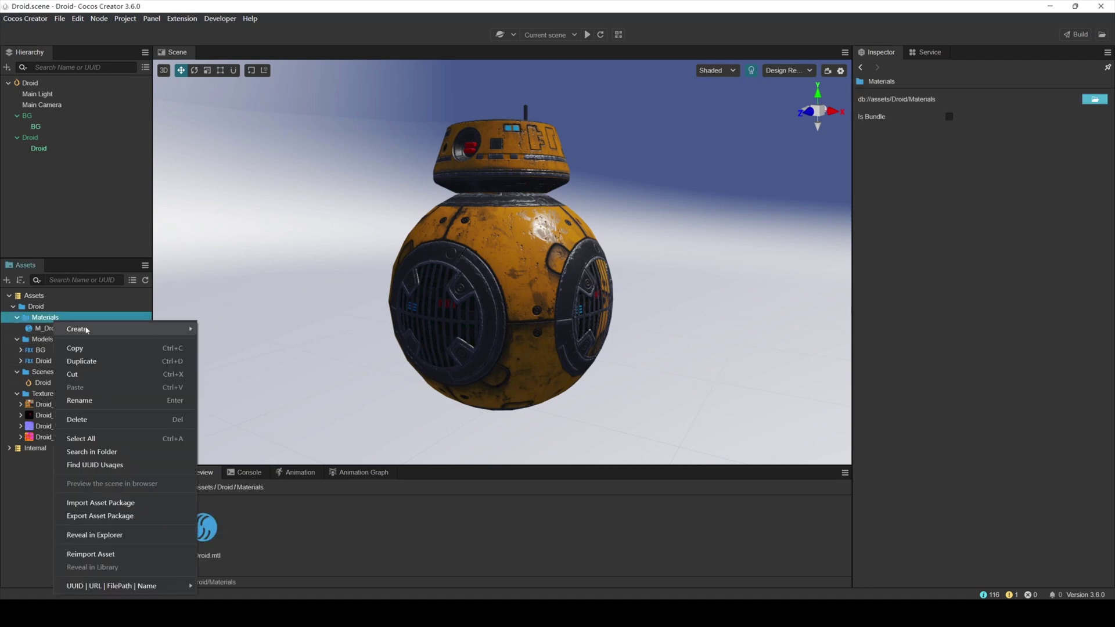
left_click(242, 370)
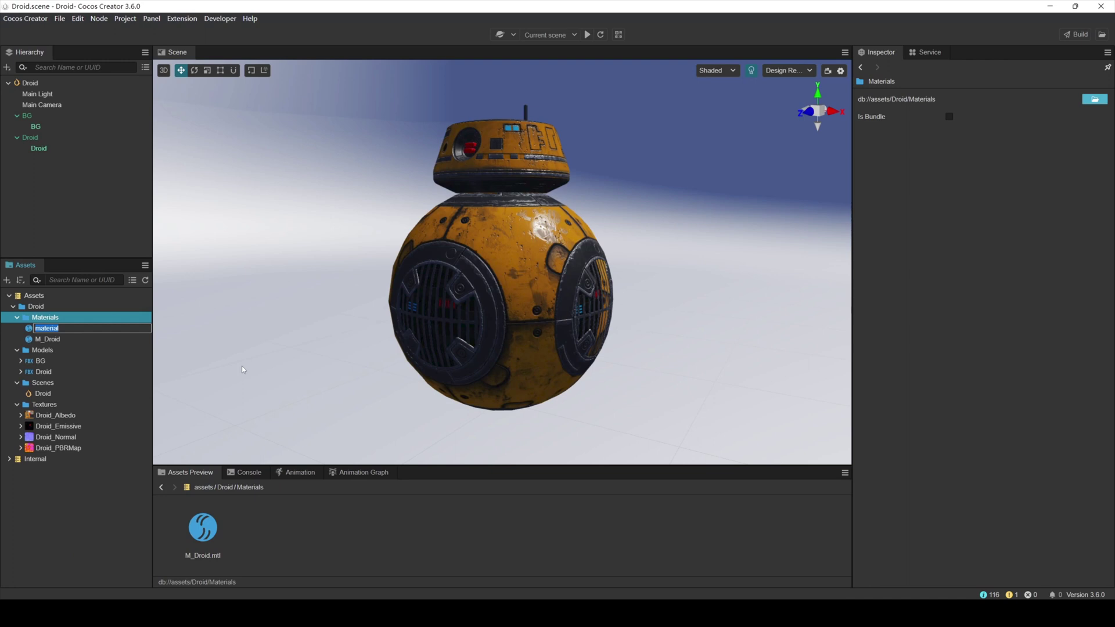
type("M_BG")
key("Return")
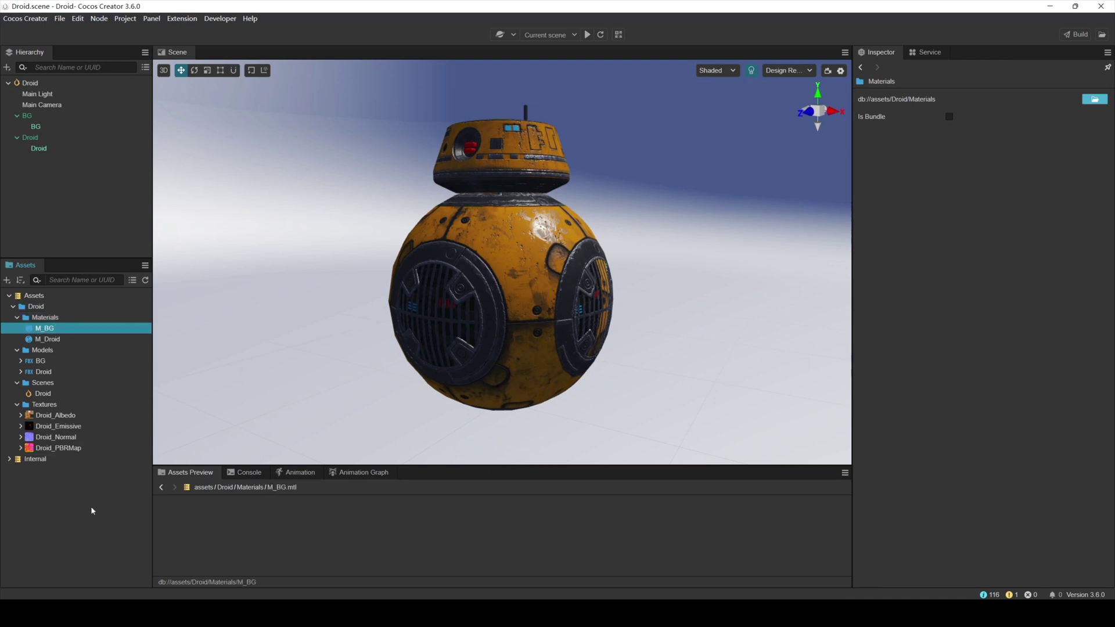
- Assign M_BG to the BG backdrop's first material slot and set its albedo to dark grey #272727
left_click(673, 166)
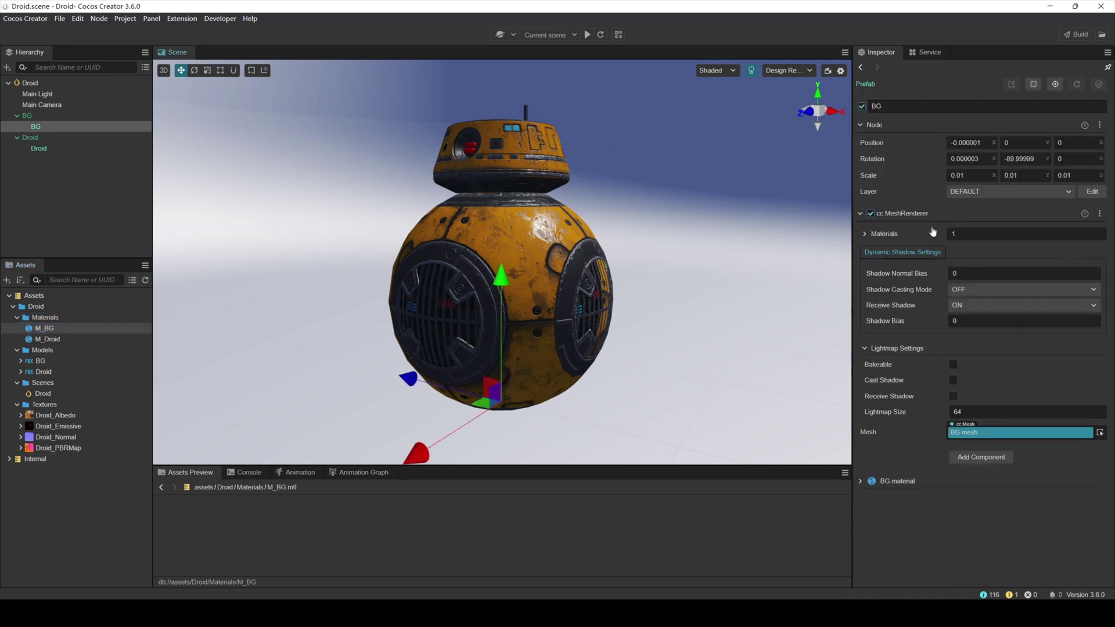
left_click(865, 234)
left_click(52, 329)
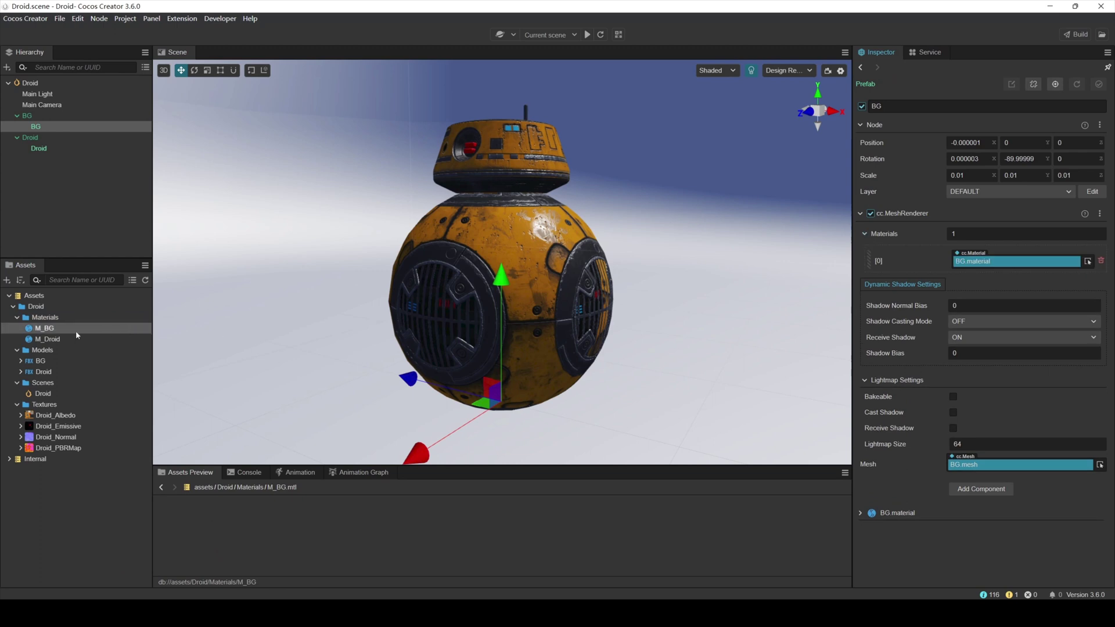
left_click_drag(56, 334, 920, 266)
left_click_drag(988, 254, 986, 259)
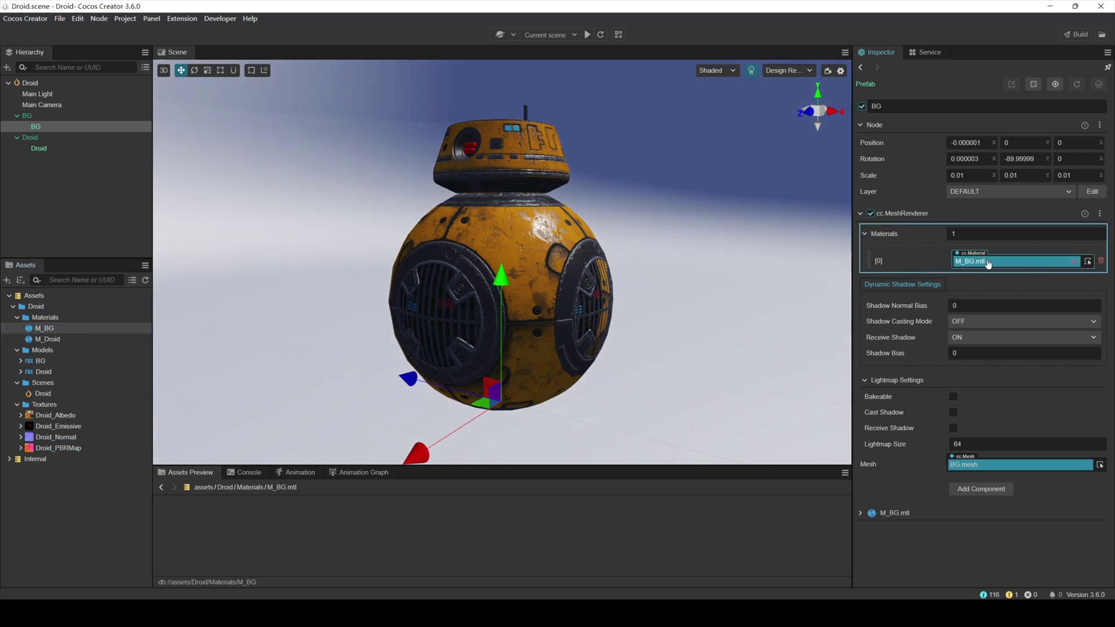
left_click(69, 329)
scroll(937, 399, "down", 5)
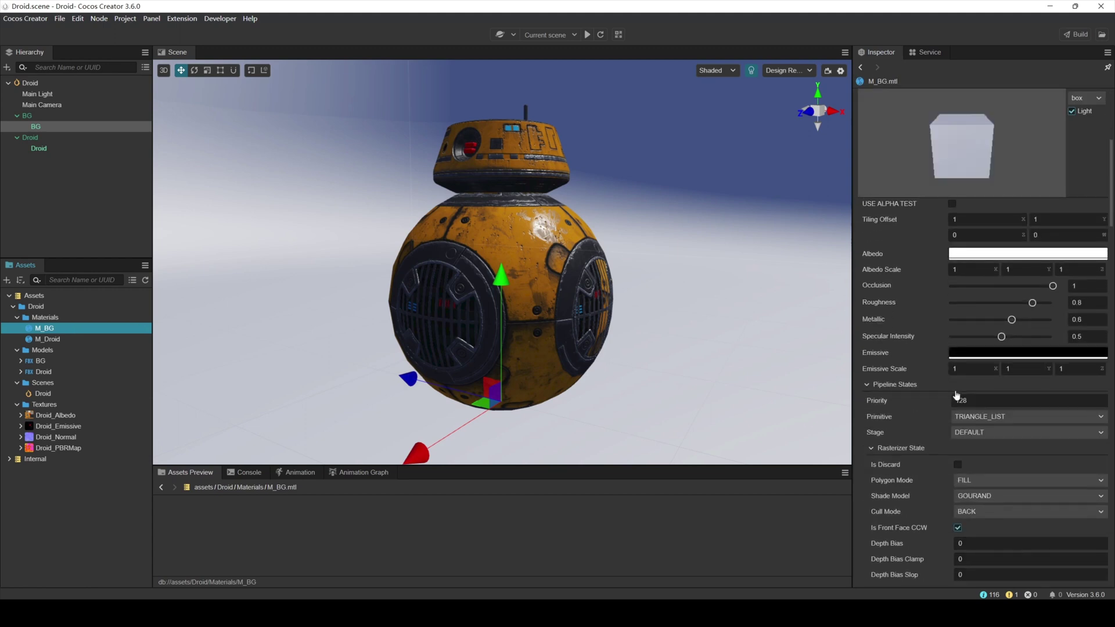
left_click(967, 257)
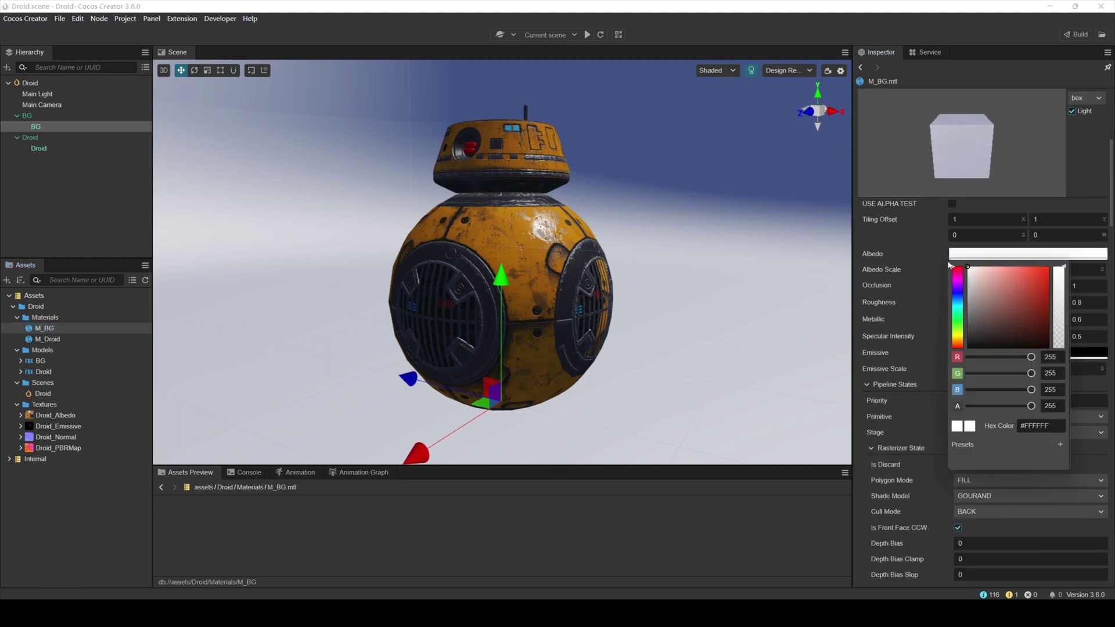
left_click_drag(975, 278, 959, 340)
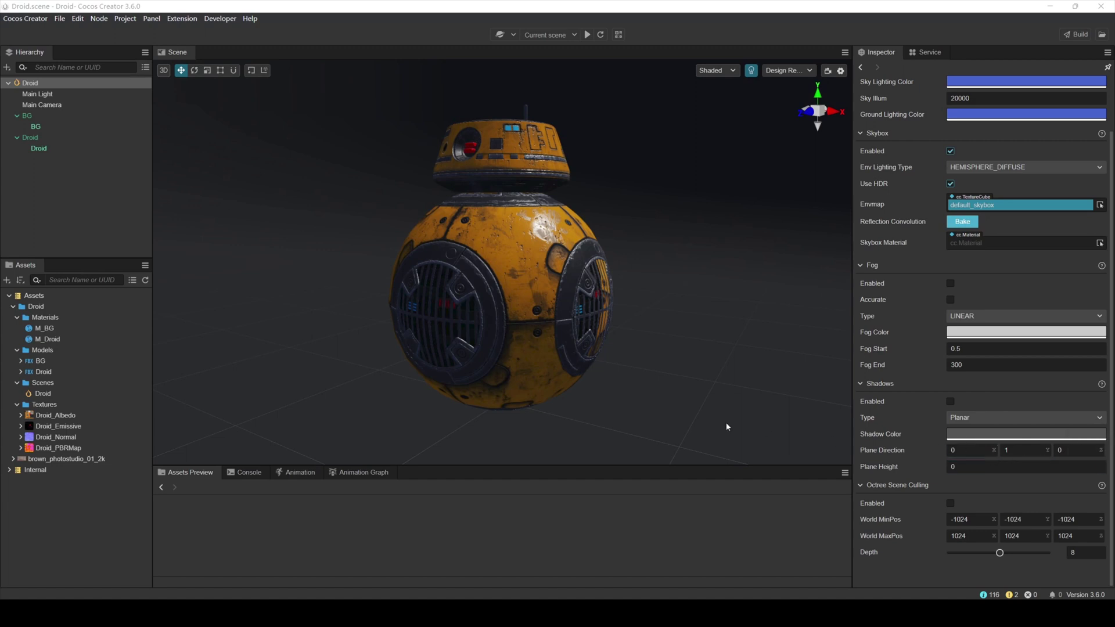
- Set environment lighting to auto-generated hemisphere with brown_photostudio_01_2k as the environment map
left_click(75, 84)
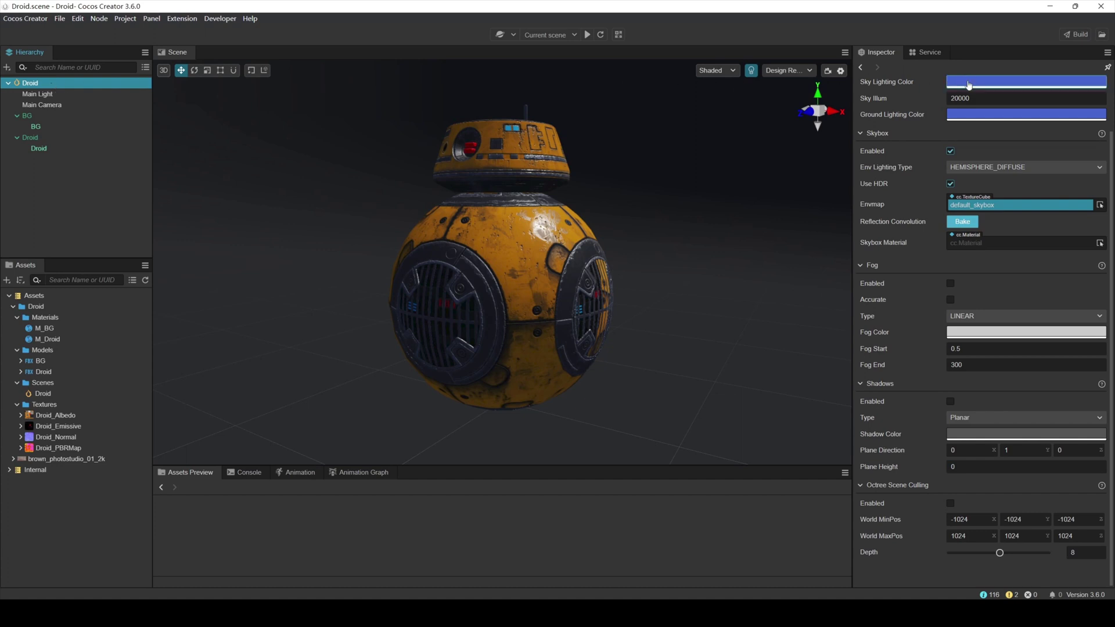
left_click(1048, 168)
left_click(1047, 184)
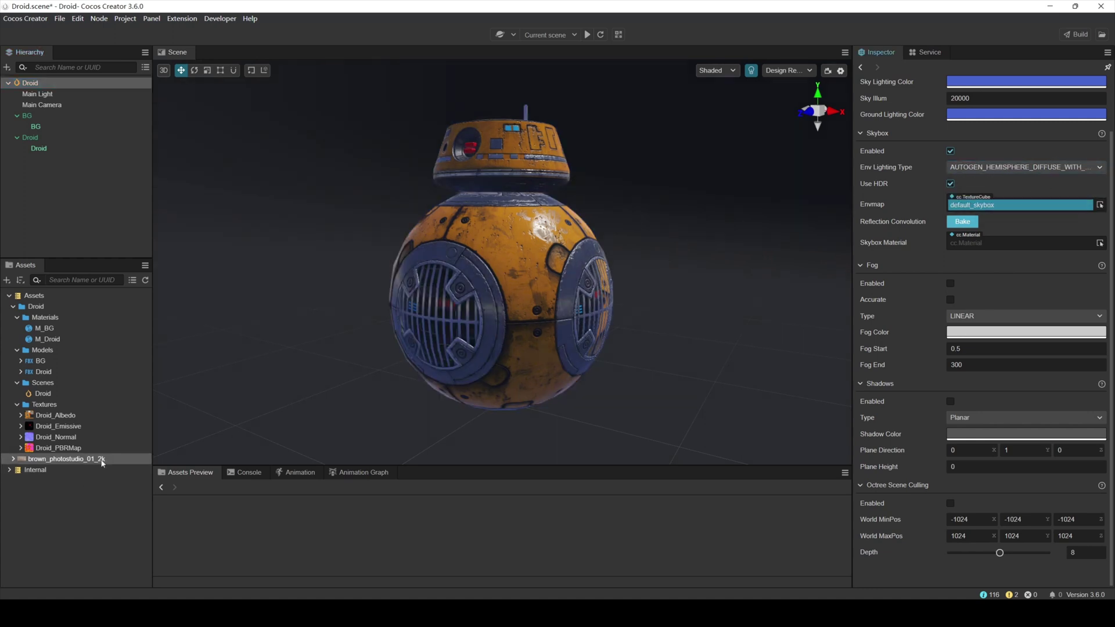
left_click_drag(74, 463, 1025, 214)
double_click(1020, 205)
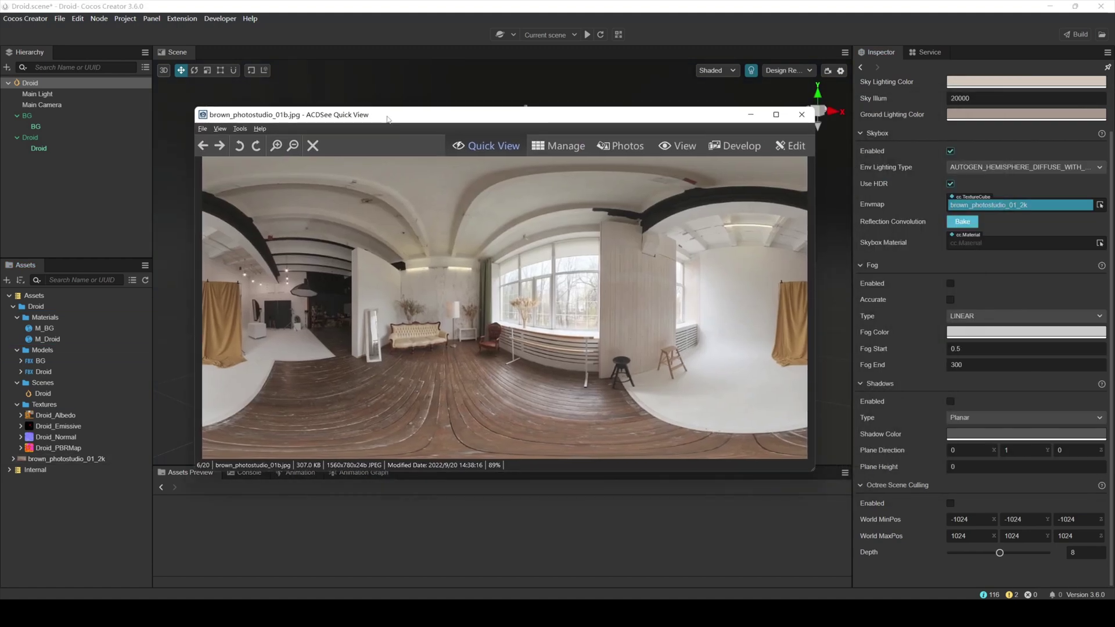
key("Escape")
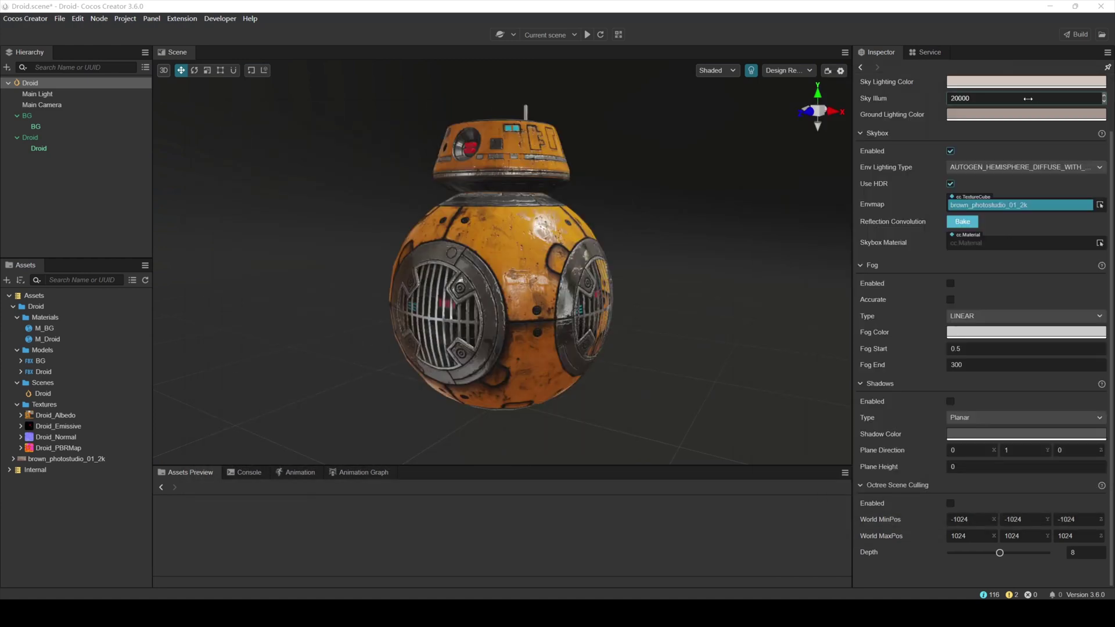
- Brighten the sky colour, make the ground colour brown, and set Sky Illum to 25000
left_click(995, 88)
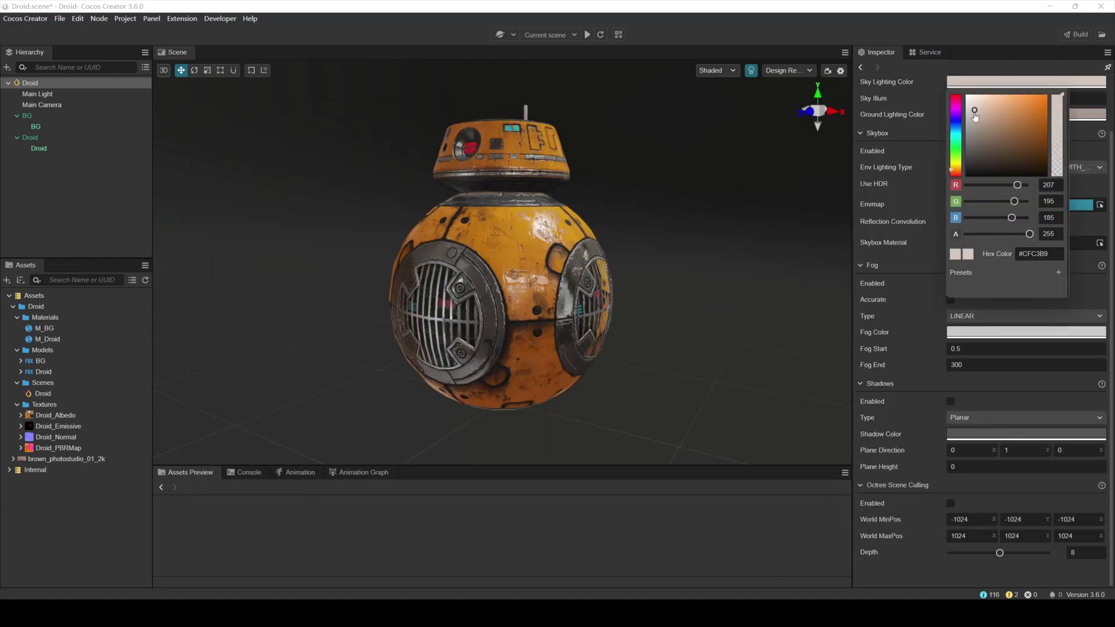
left_click_drag(974, 114, 982, 97)
left_click(1007, 39)
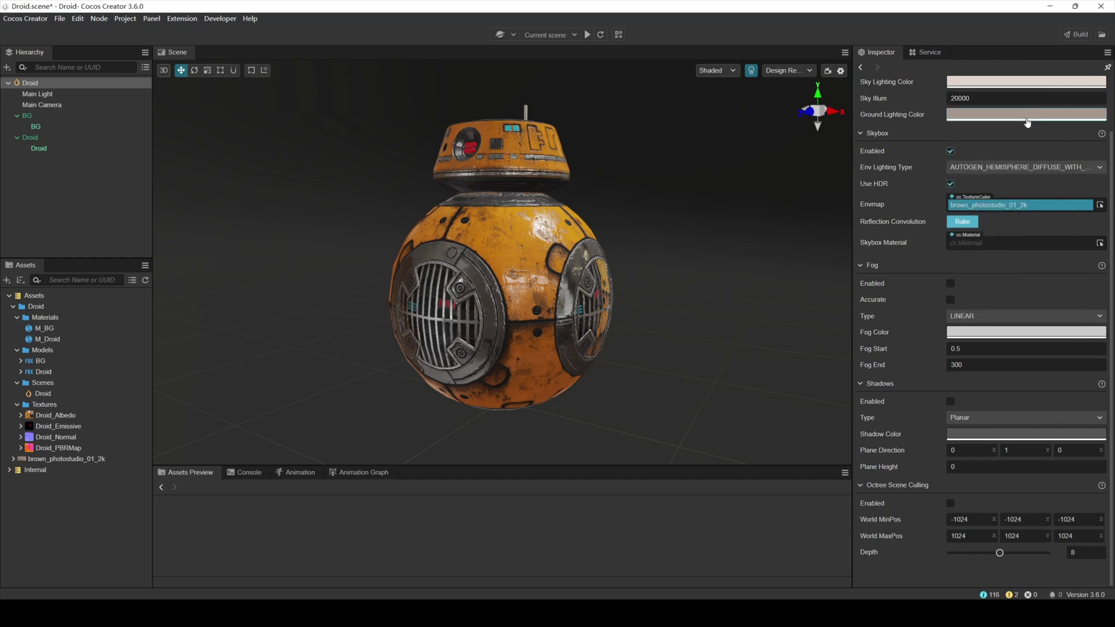
left_click(1028, 118)
mouse_move(993, 163)
left_mouse_down()
mouse_move(983, 169)
mouse_move(998, 181)
left_mouse_up()
left_click(998, 38)
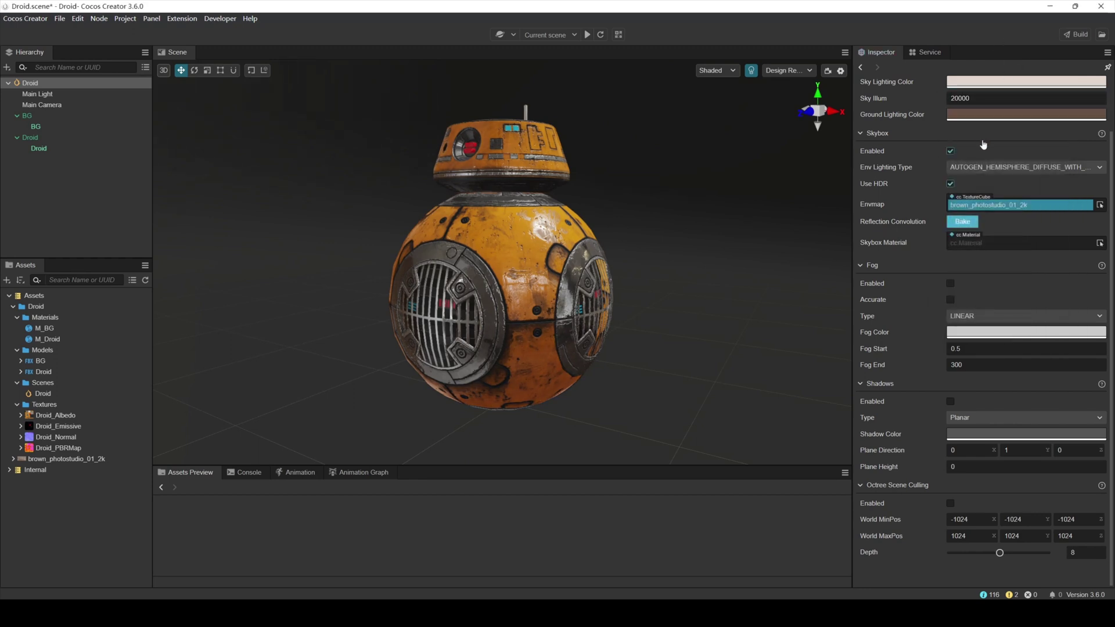
left_click(961, 98)
type("25000")
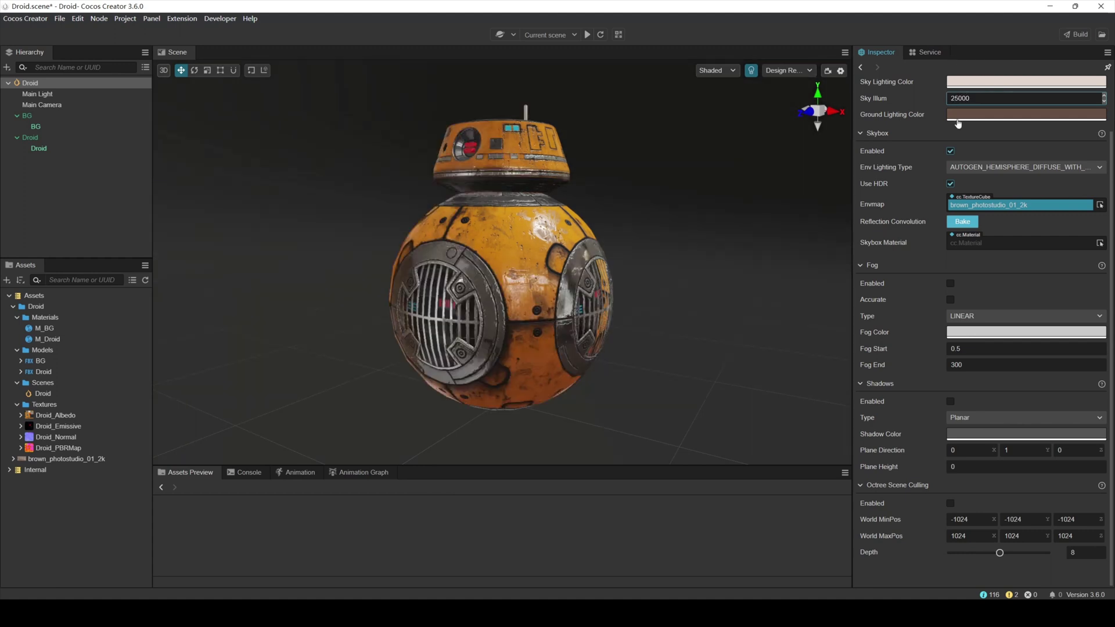
- Enable ShadowMap scene shadows at Ultra_2048x2048 size and save the scene
left_click(951, 402)
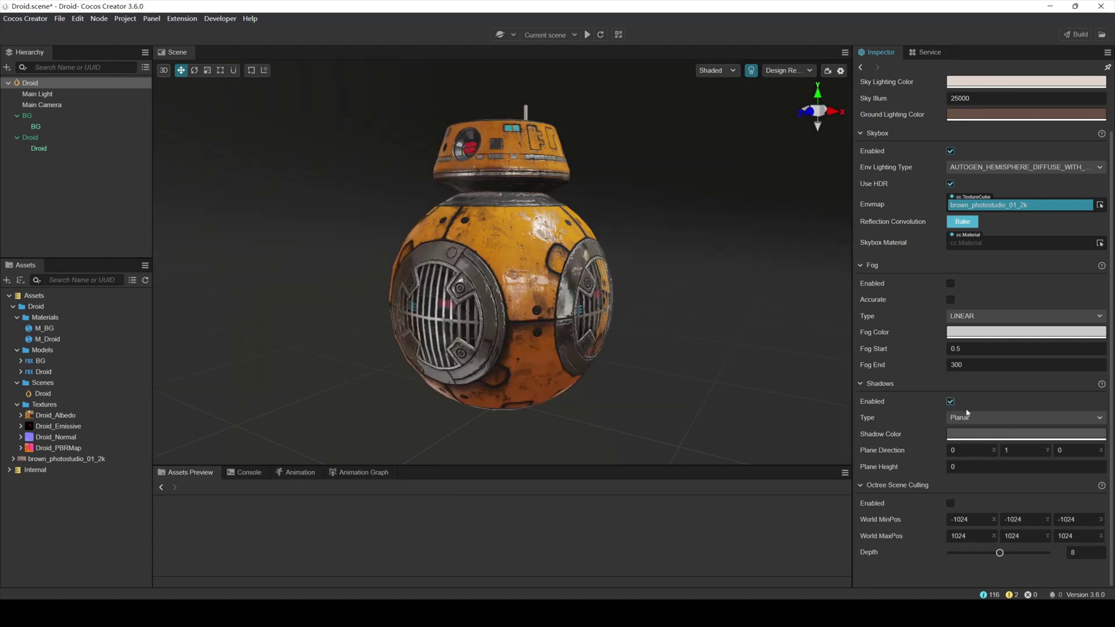
left_click(968, 418)
left_click(973, 436)
left_click(978, 467)
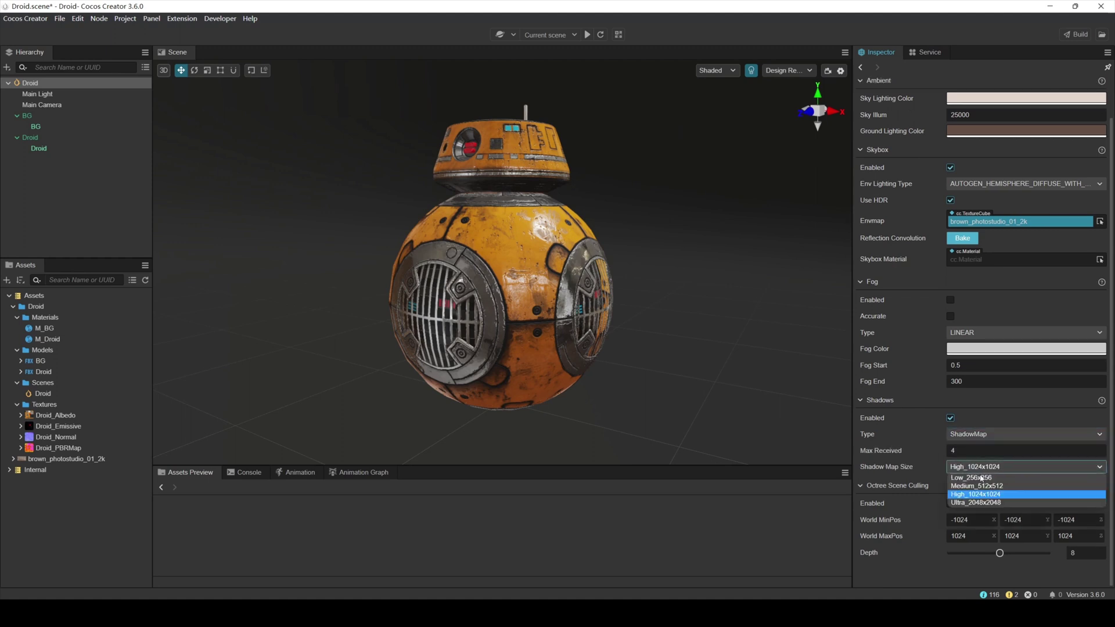
left_click(987, 502)
key("ctrl+s")
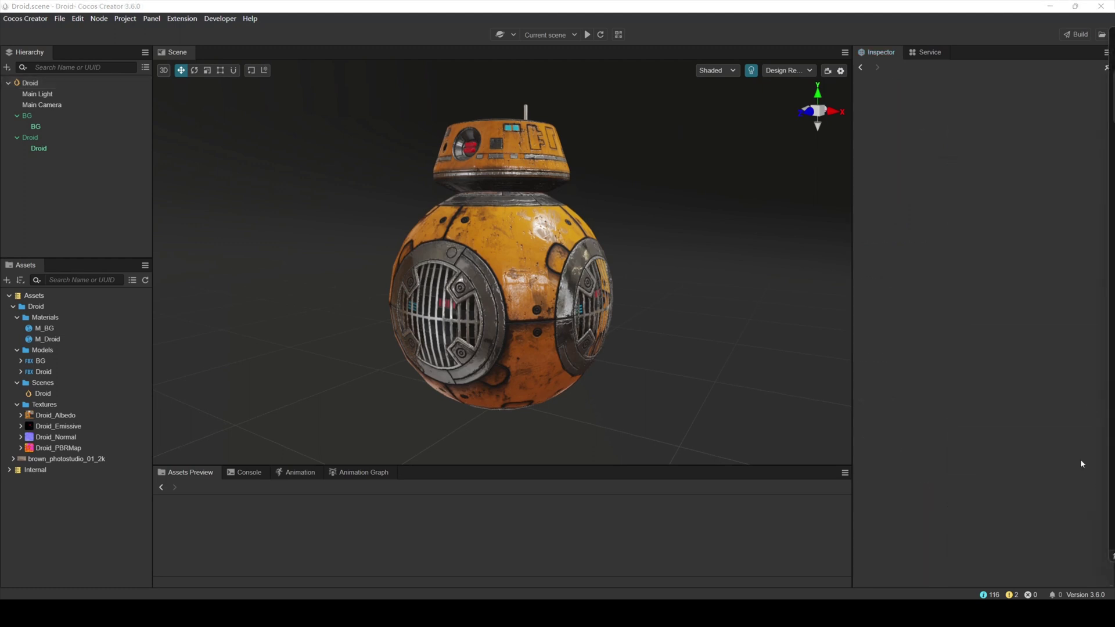
- Tint the Main Light warm cream and enable its shadows with SOFT_2X filtering
left_click(38, 94)
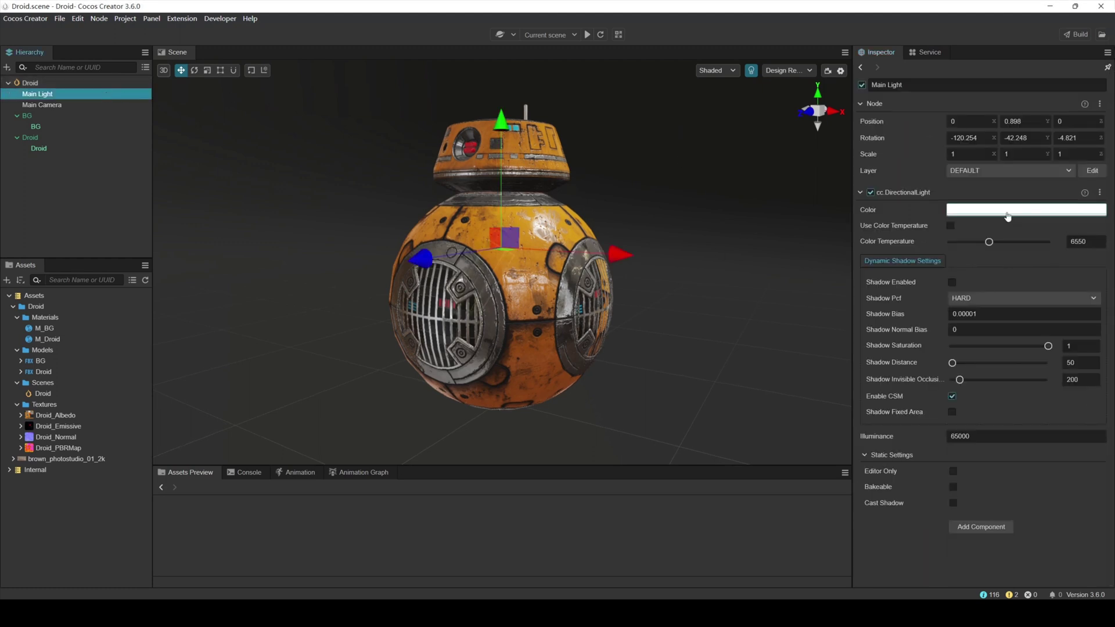
left_click(1008, 210)
left_click_drag(987, 224, 980, 229)
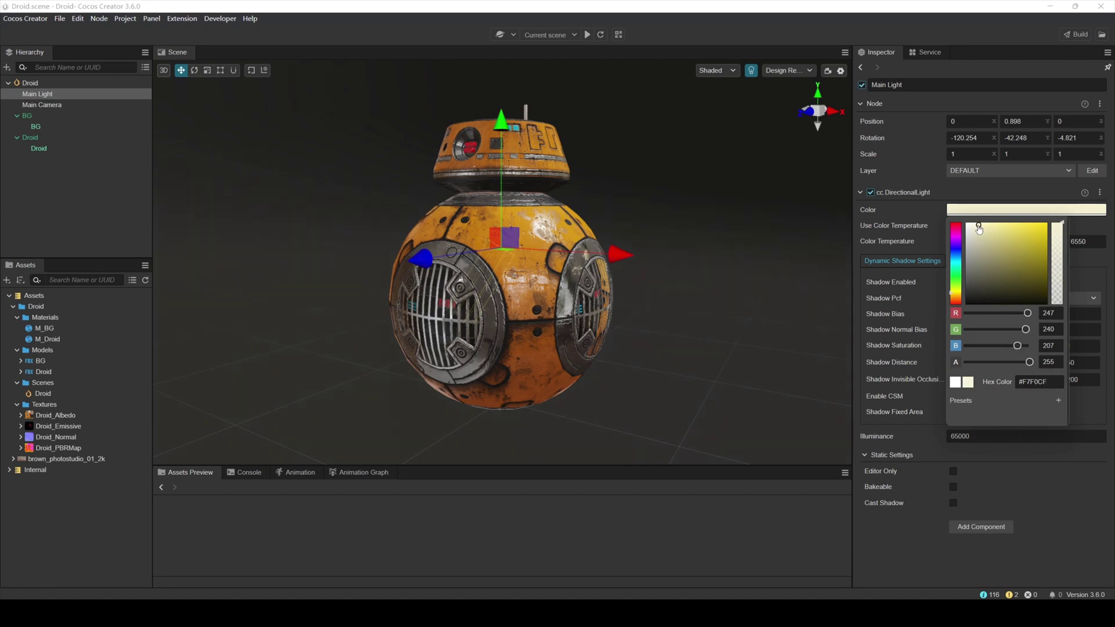
left_click(996, 37)
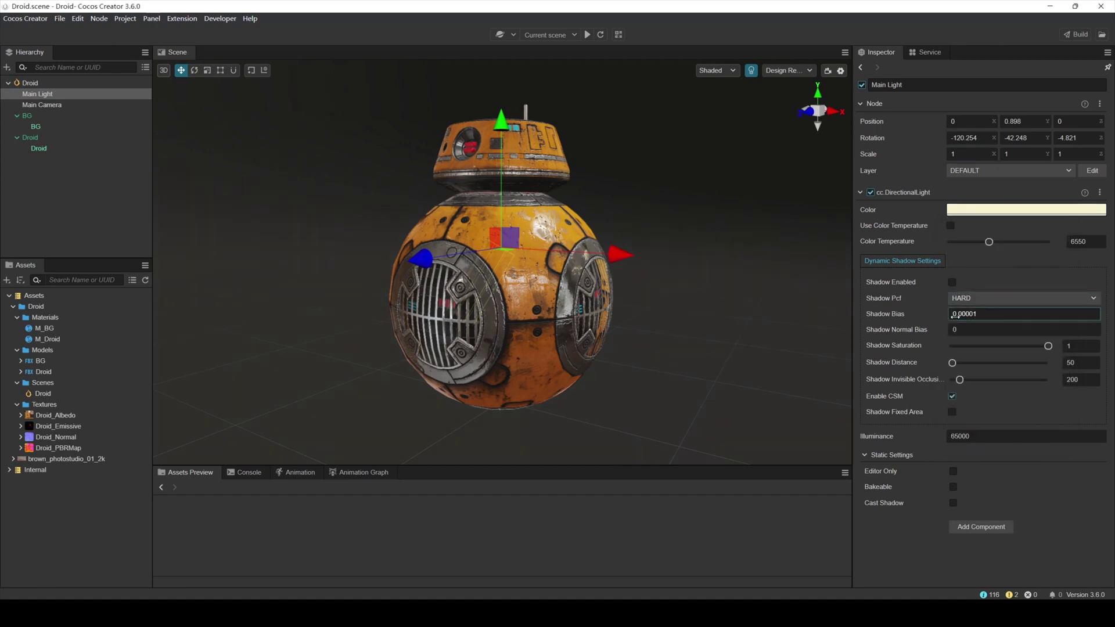
left_click(953, 284)
left_click(988, 299)
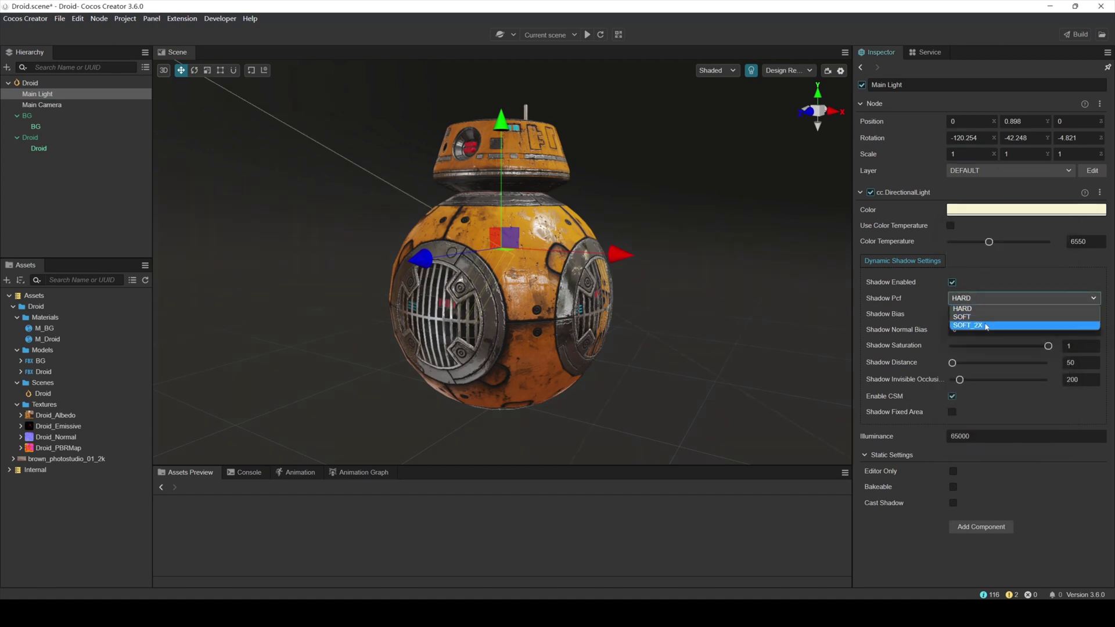
left_click(984, 324)
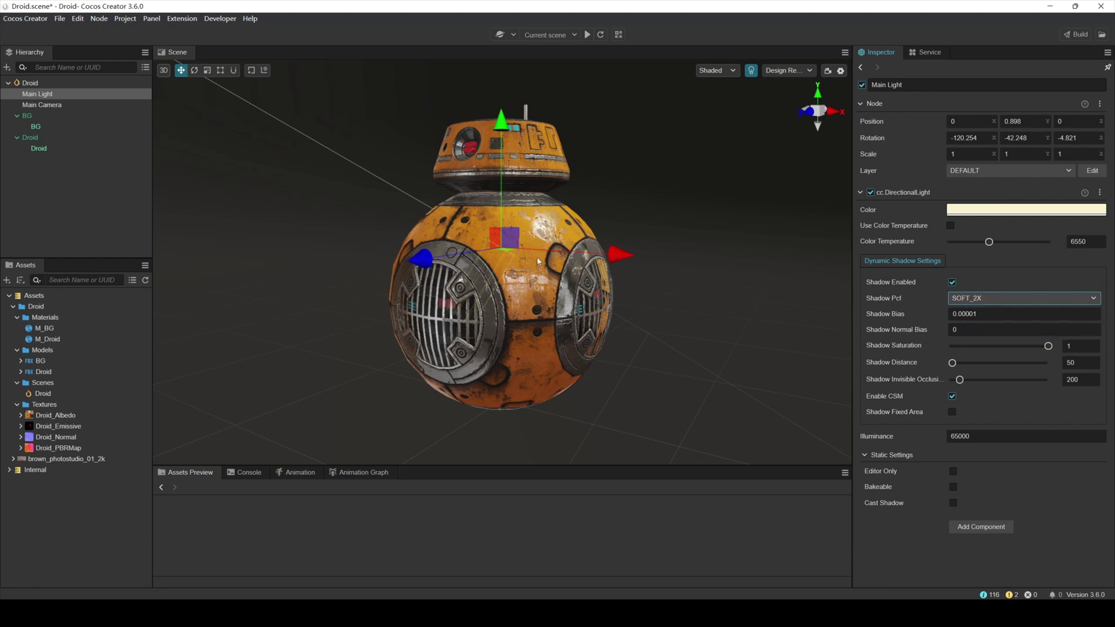
- Rotate the Main Light's direction around the droid and set its Illuminance to 120000
key("e")
left_click_drag(537, 258, 505, 257)
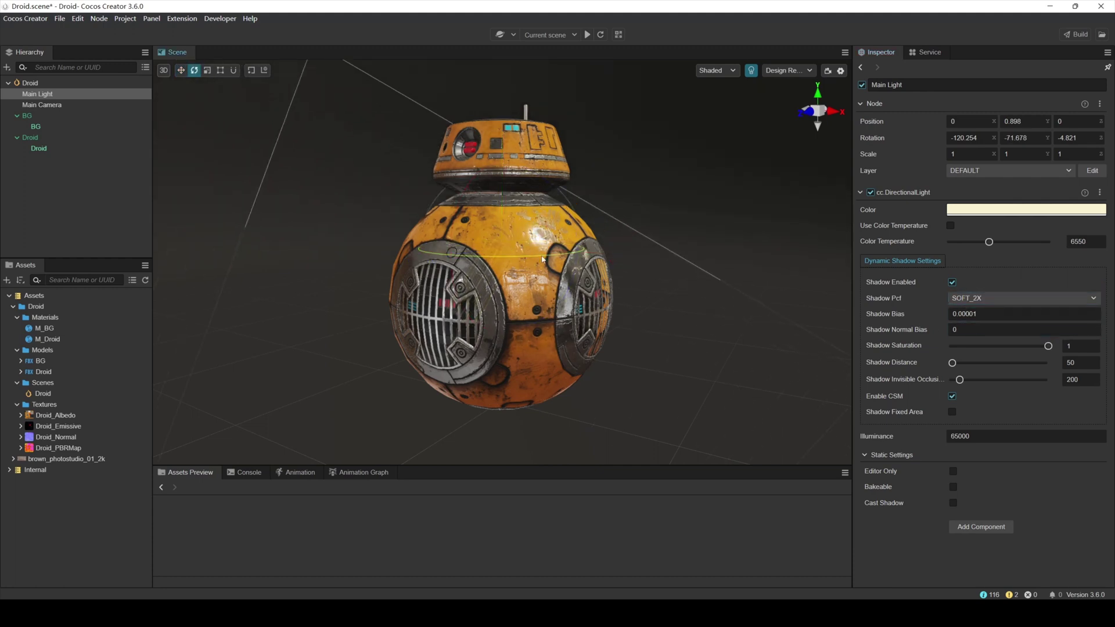
left_click(962, 436)
type("120000")
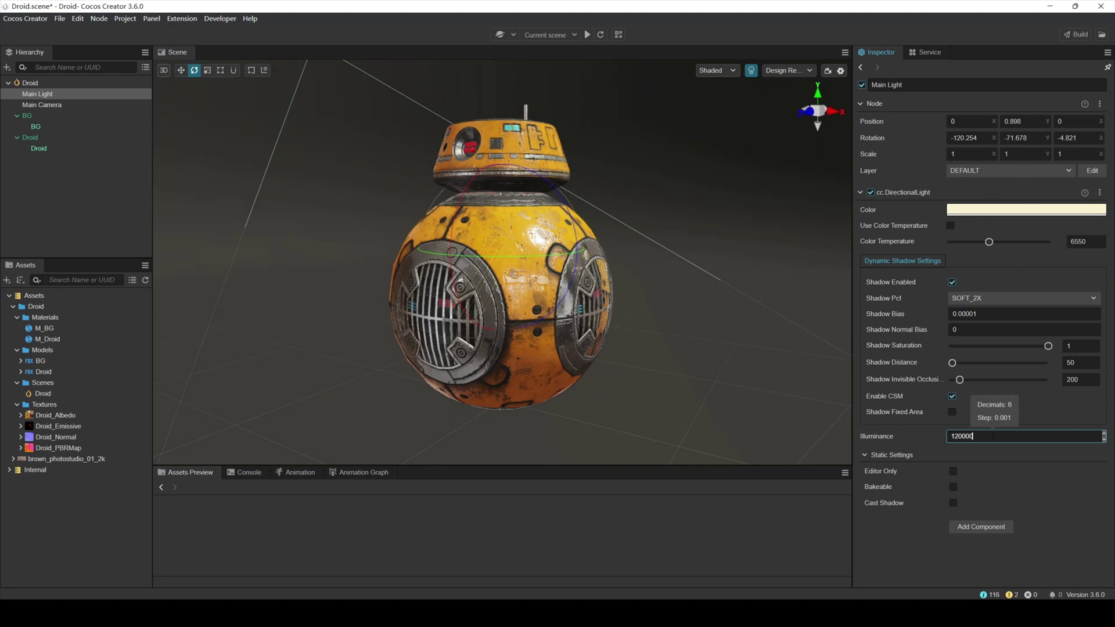
key("Escape")
- Set the Droid node's MeshRenderer Shadow Casting Mode to ON
key("w")
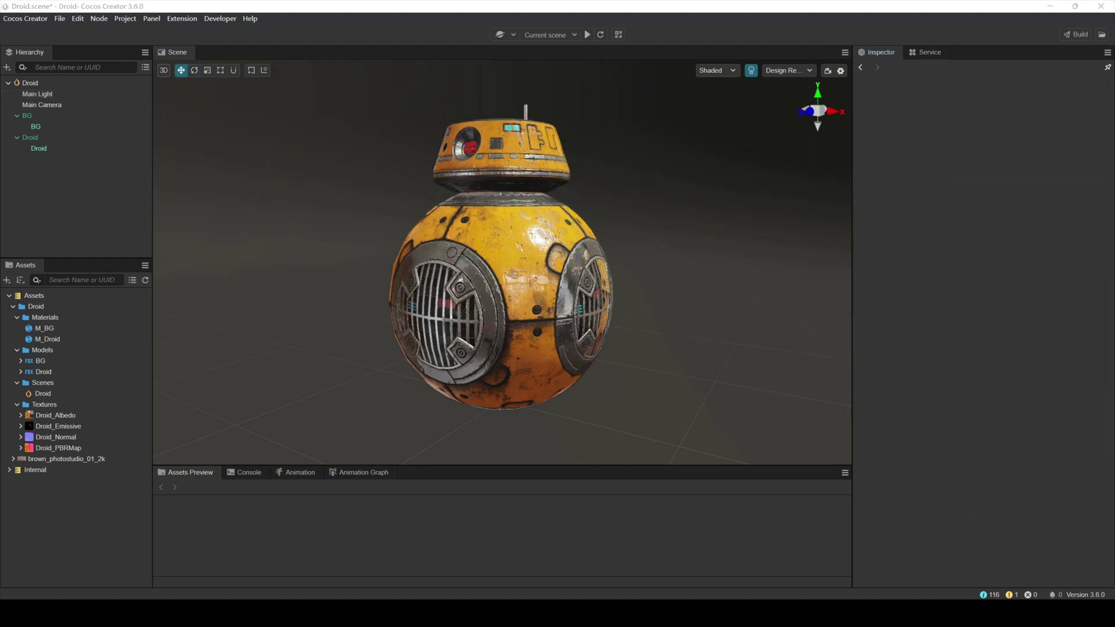
left_click(497, 251)
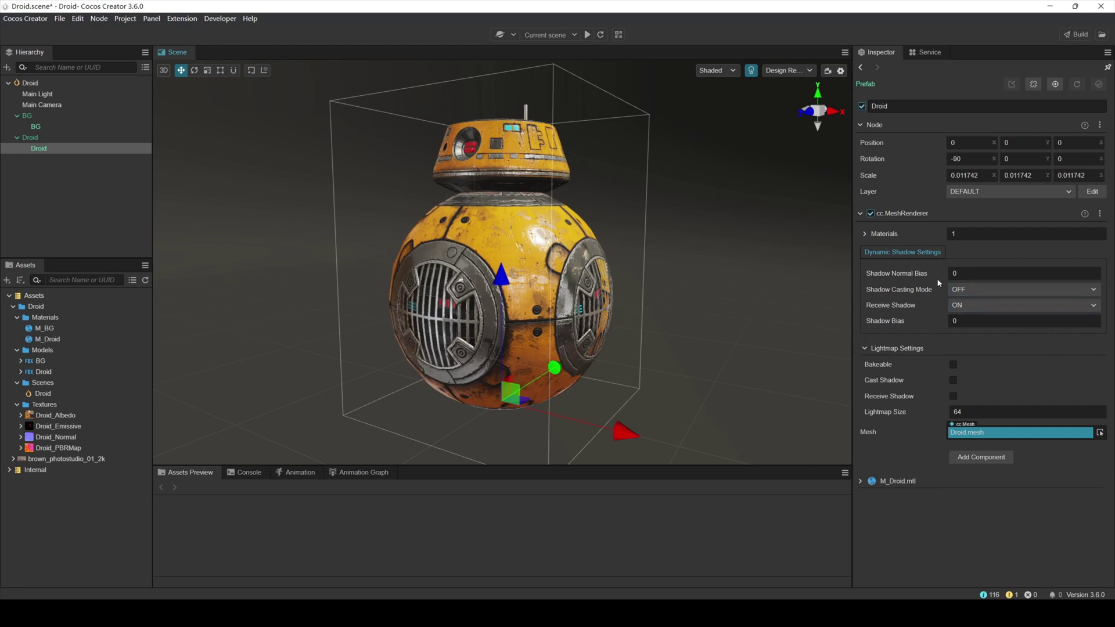
left_click(993, 296)
left_click(994, 308)
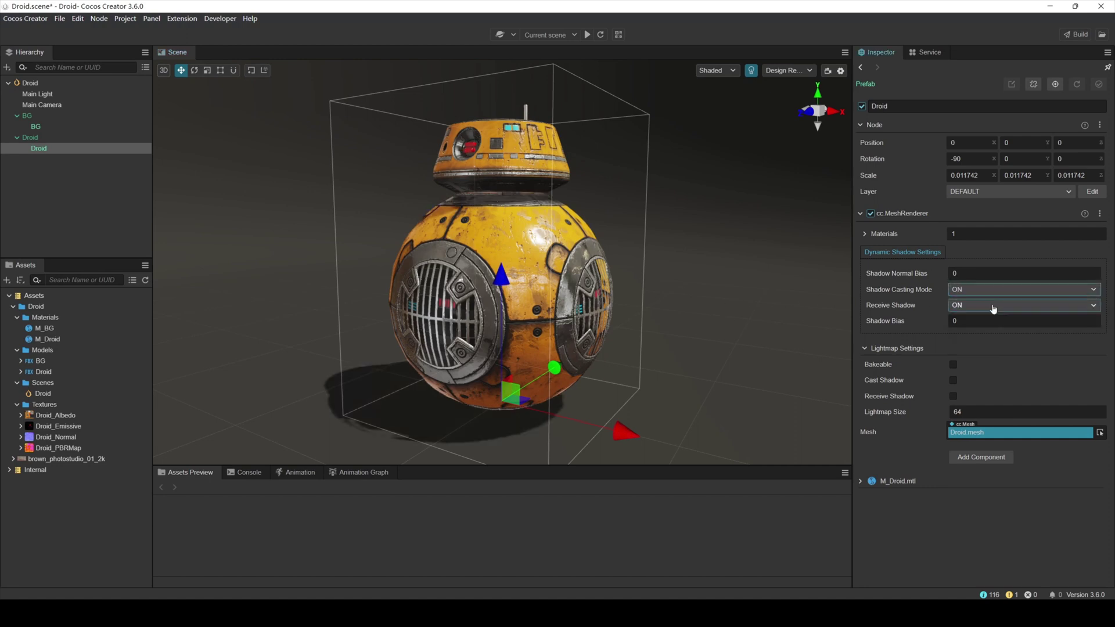